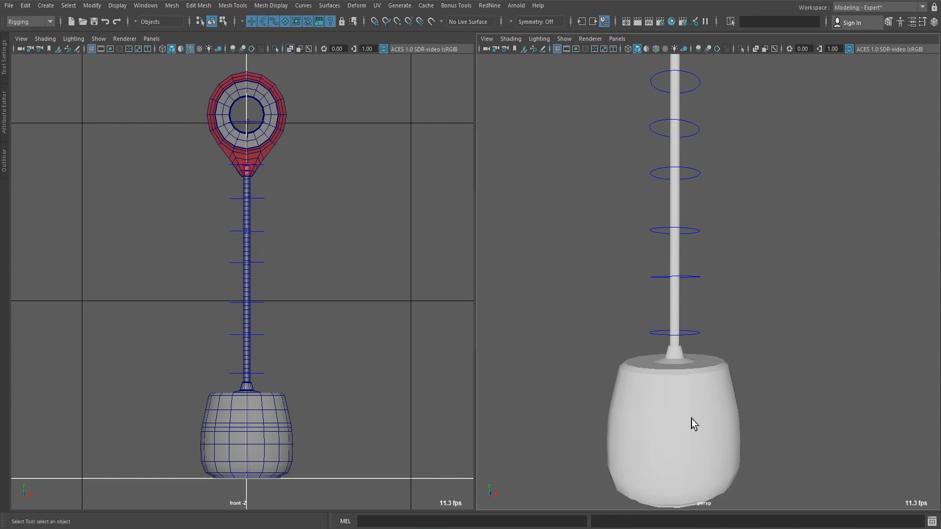
# Step: Display the ground grid in the perspective view
pyautogui.scroll(-5, 672, 325)
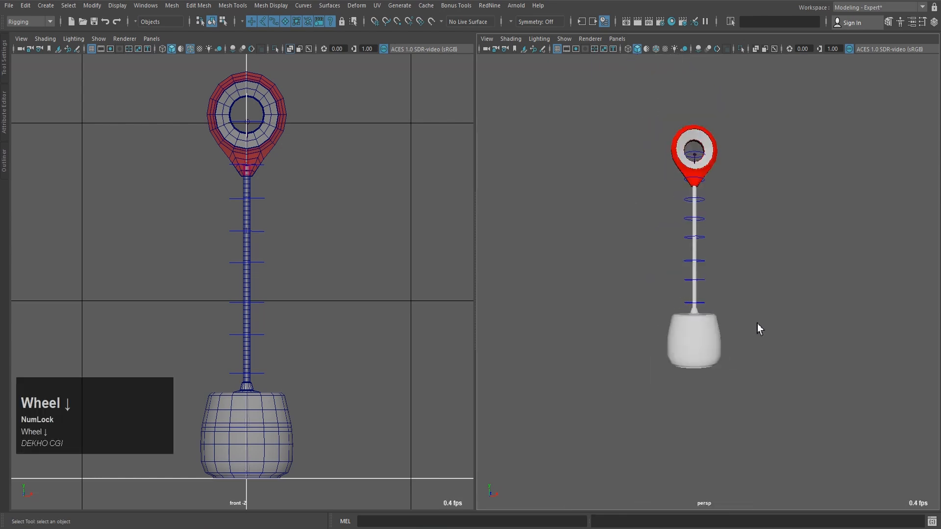
pyautogui.hotkey('alt', 'g')
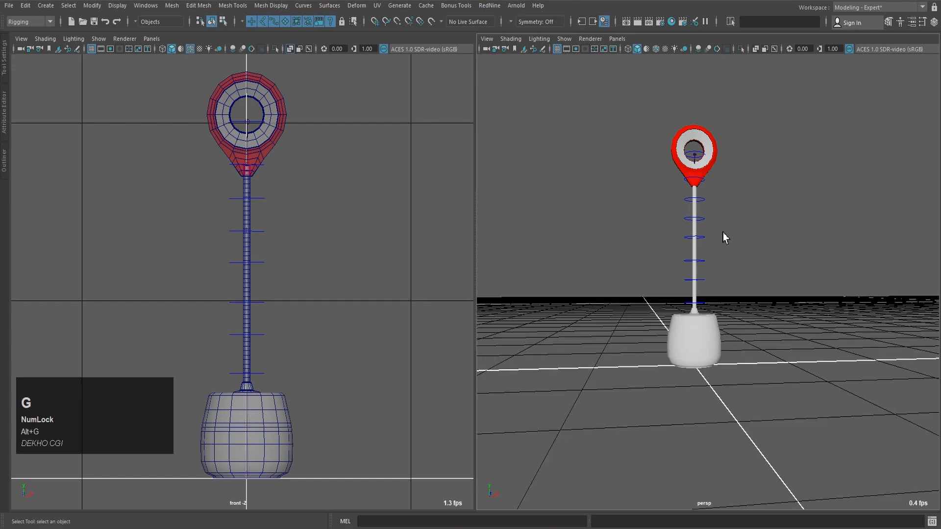
pyautogui.click(558, 49)
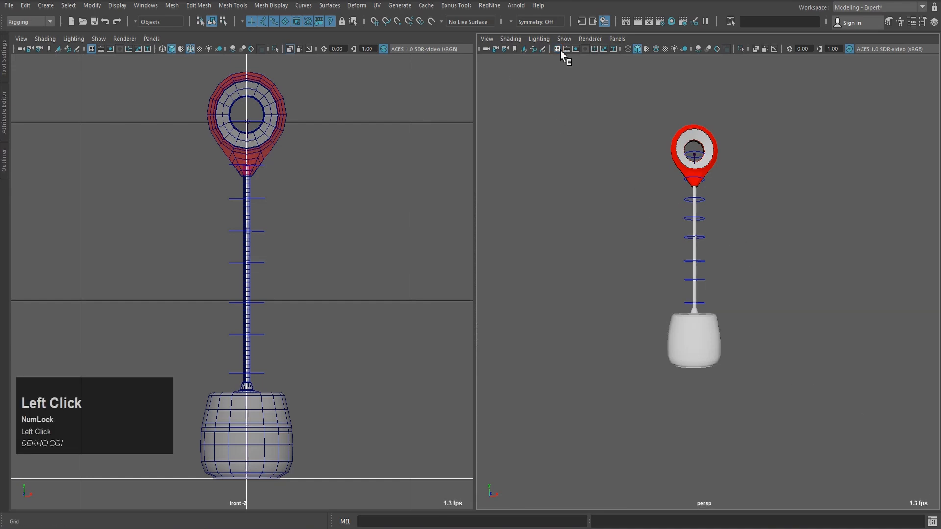
pyautogui.click(557, 49)
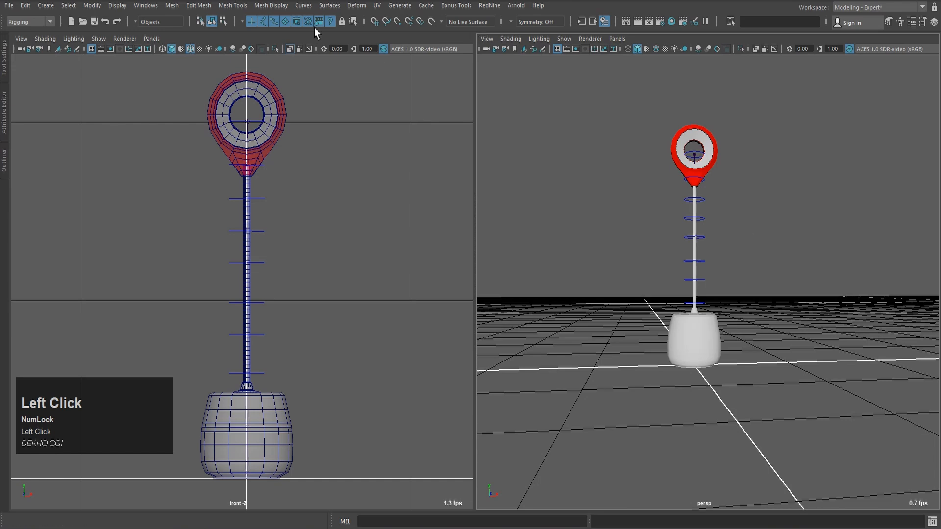
pyautogui.click(117, 6)
pyautogui.moveTo(131, 72)
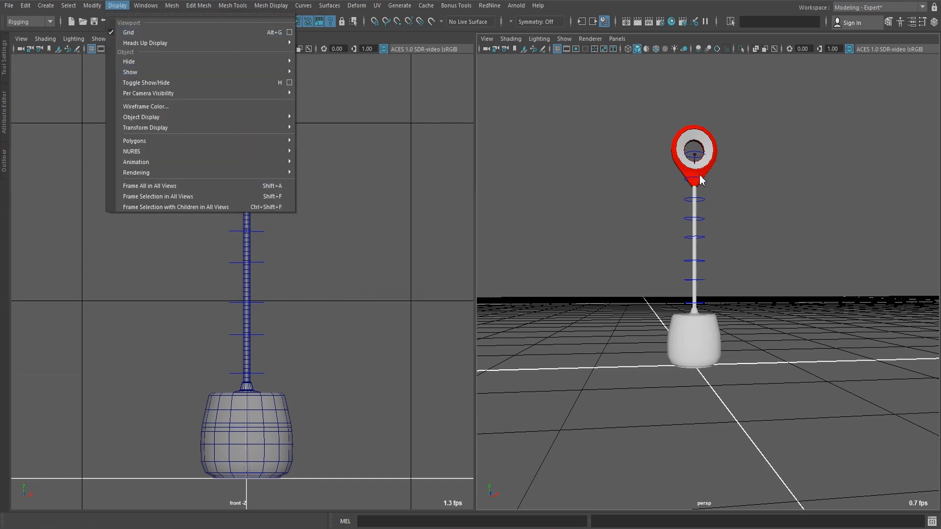
pyautogui.click(836, 254)
# Step: Hide polygon objects in the perspective view, leaving the joint chain and control curves shown
pyautogui.keyDown('alt'); pyautogui.moveTo(836, 254); pyautogui.dragTo(741, 329); pyautogui.keyUp('alt')
pyautogui.keyDown('alt'); pyautogui.scroll(6, 703, 362); pyautogui.keyUp('alt')
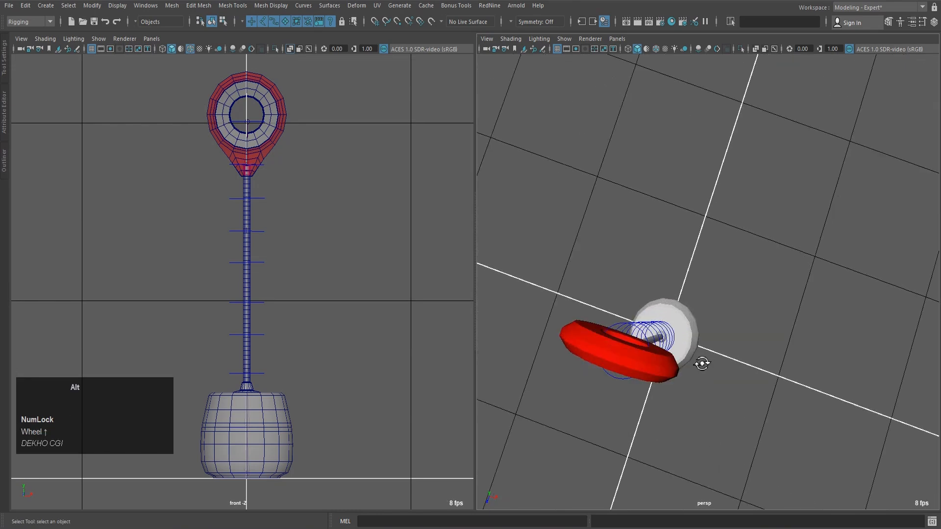
pyautogui.keyDown('alt'); pyautogui.moveTo(686, 401); pyautogui.dragTo(710, 332, button='middle'); pyautogui.keyUp('alt')
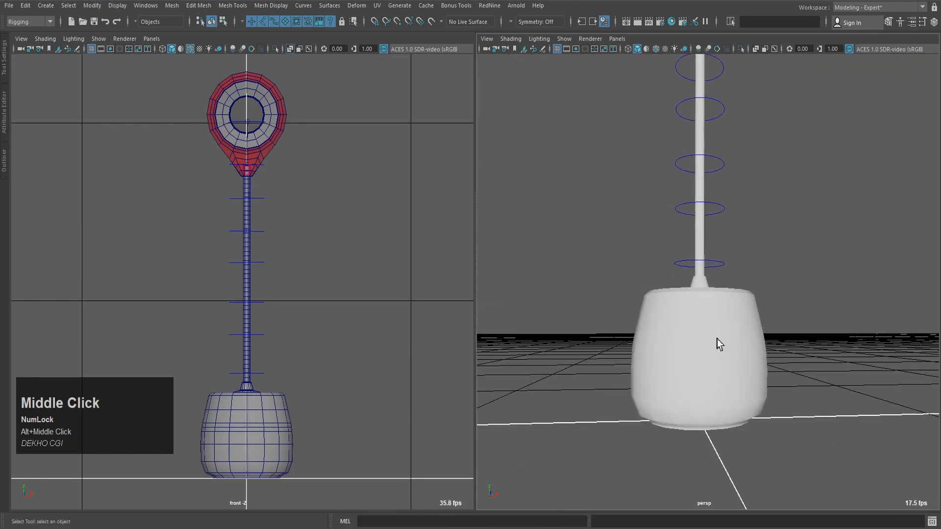
pyautogui.press('2')
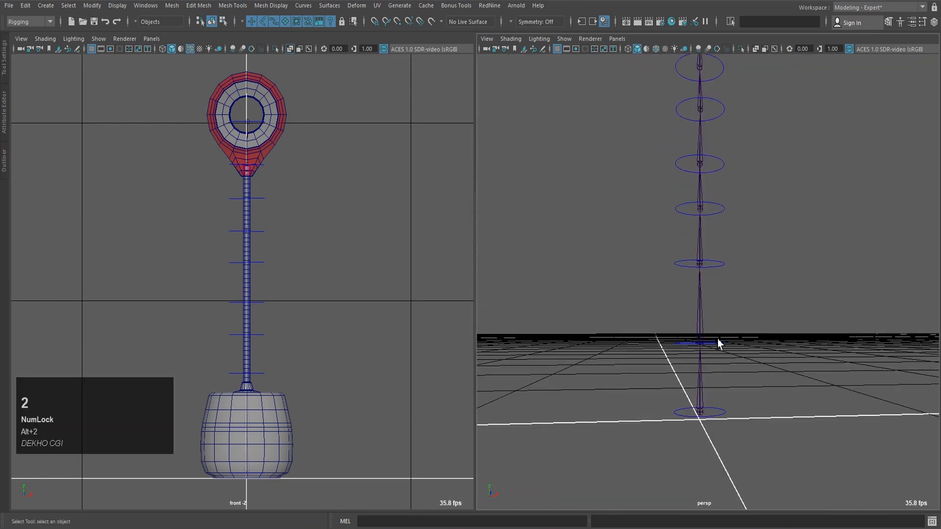
pyautogui.keyDown('alt'); pyautogui.moveTo(699, 308); pyautogui.dragTo(735, 370); pyautogui.keyUp('alt')
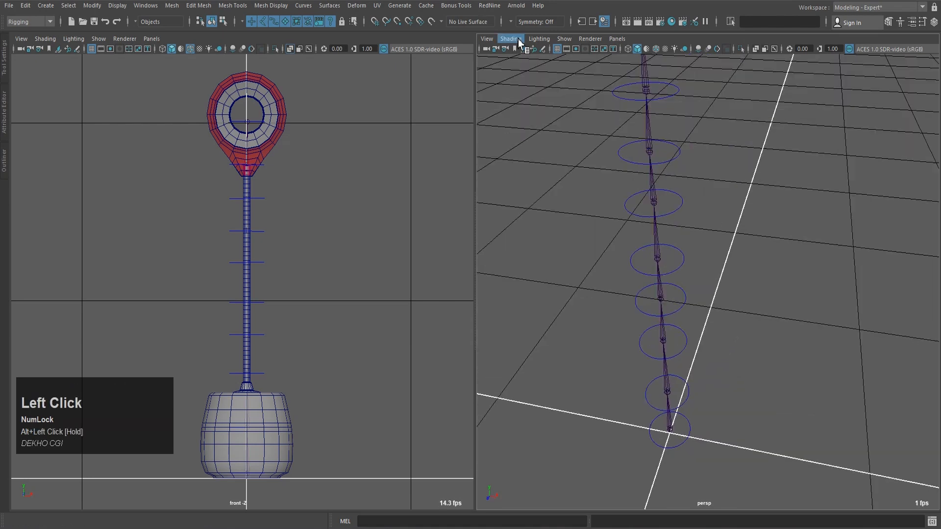
pyautogui.click(563, 39)
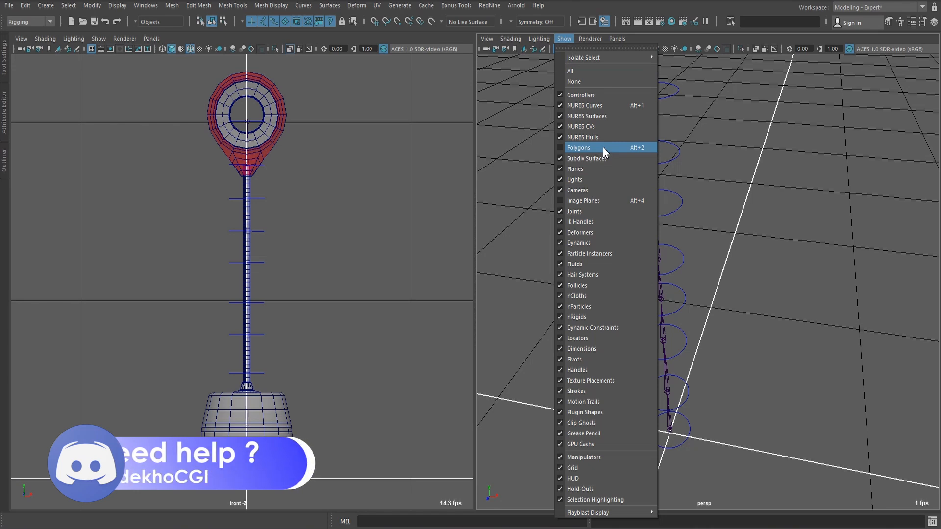
pyautogui.click(788, 165)
# Step: Try to marquee-select the control curves around the base joints in the perspective view
pyautogui.scroll(3, 734, 318)
pyautogui.keyDown('alt'); pyautogui.moveTo(707, 396); pyautogui.dragTo(731, 295, button='middle'); pyautogui.keyUp('alt')
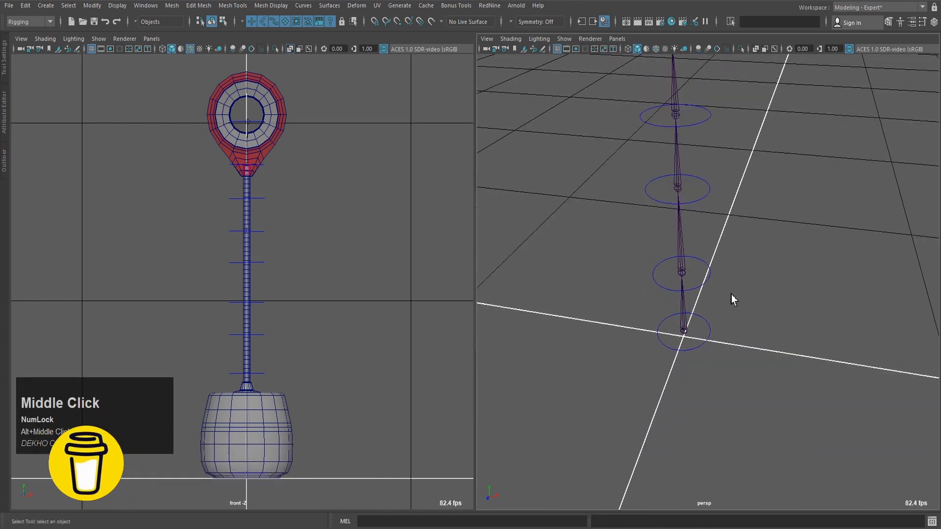
pyautogui.moveTo(698, 336); pyautogui.dragTo(725, 363)
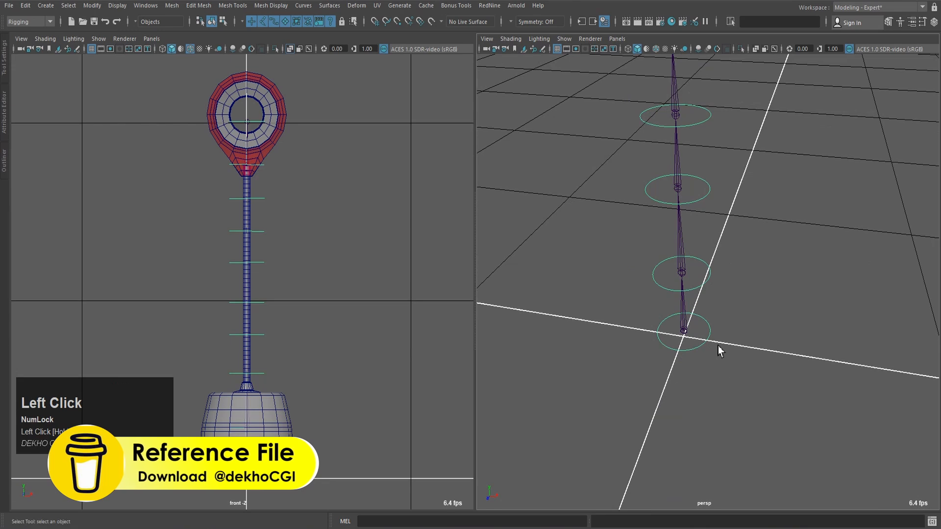
pyautogui.rightClick(803, 231)
pyautogui.moveTo(802, 231); pyautogui.dragTo(761, 234, button='right')
pyautogui.moveTo(588, 244); pyautogui.dragTo(815, 374)
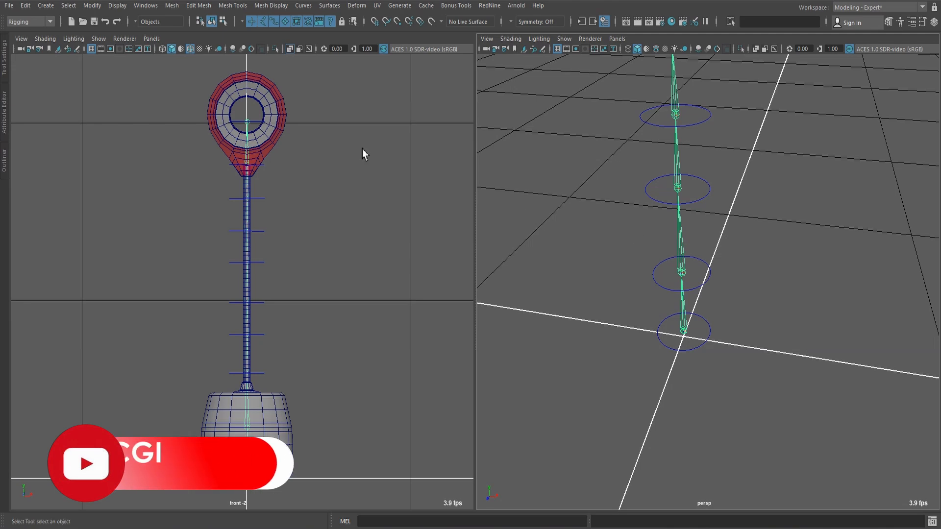
# Step: Exclude joints from the selection mask and marquee-select the lowest control curve
pyautogui.click(265, 26)
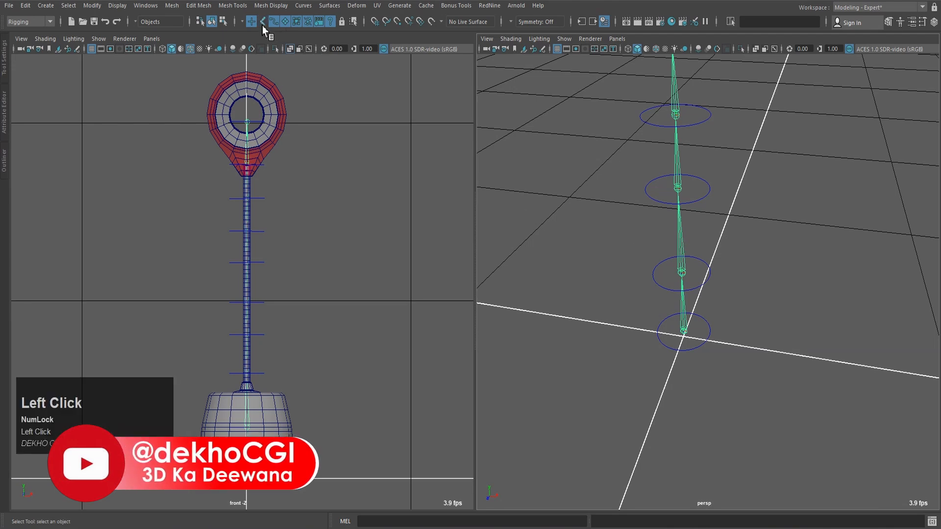
pyautogui.click(778, 275)
pyautogui.moveTo(576, 238); pyautogui.dragTo(661, 331)
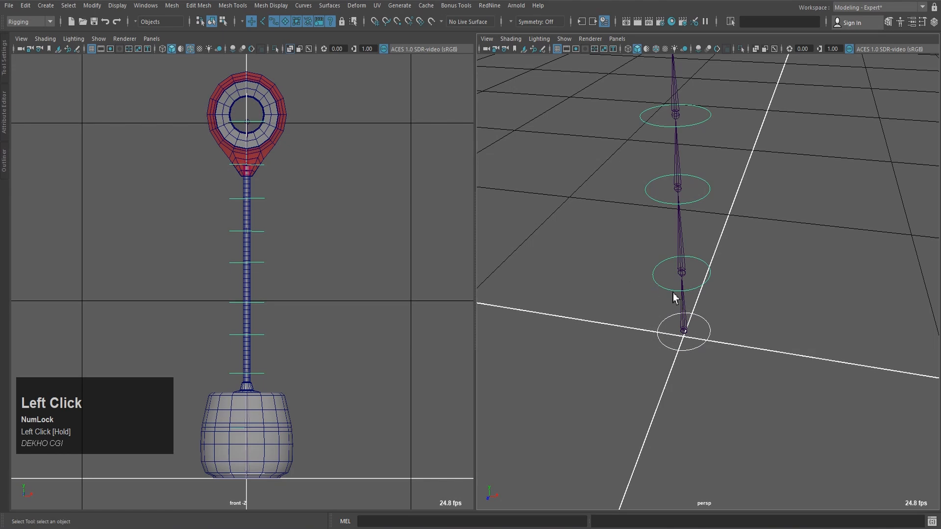
# Step: Switch the control curves to control vertex mode and select the vertices of the two lowest curves
pyautogui.moveTo(760, 228); pyautogui.dragTo(699, 225, button='right')
pyautogui.moveTo(561, 244); pyautogui.dragTo(784, 383)
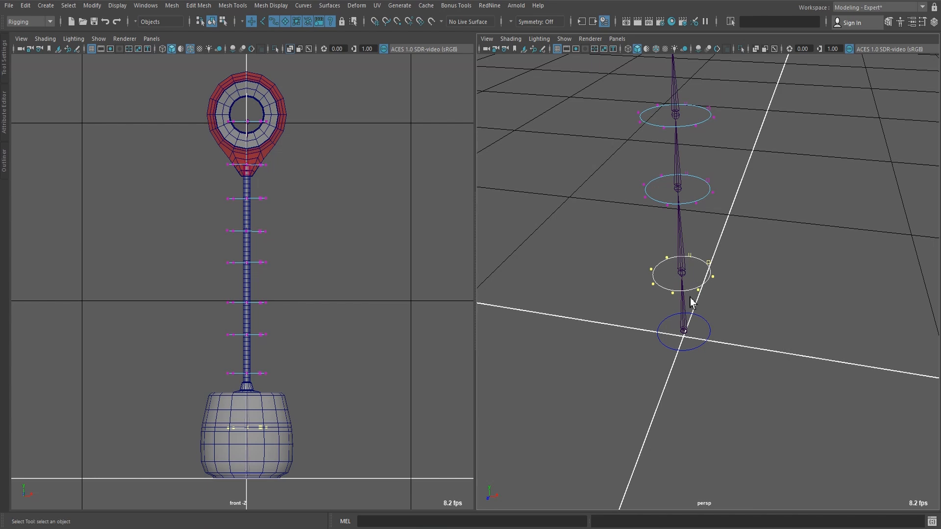
pyautogui.click(732, 331)
pyautogui.rightClick(748, 274)
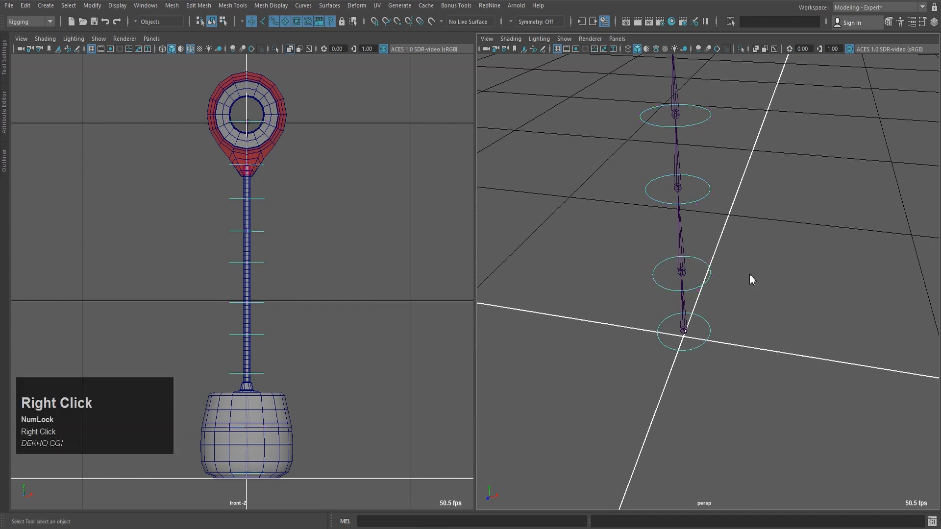
pyautogui.moveTo(750, 278); pyautogui.dragTo(700, 278, button='right')
pyautogui.moveTo(538, 244)
pyautogui.mouseDown()
pyautogui.moveTo(860, 361)
pyautogui.moveTo(839, 378)
pyautogui.mouseUp()
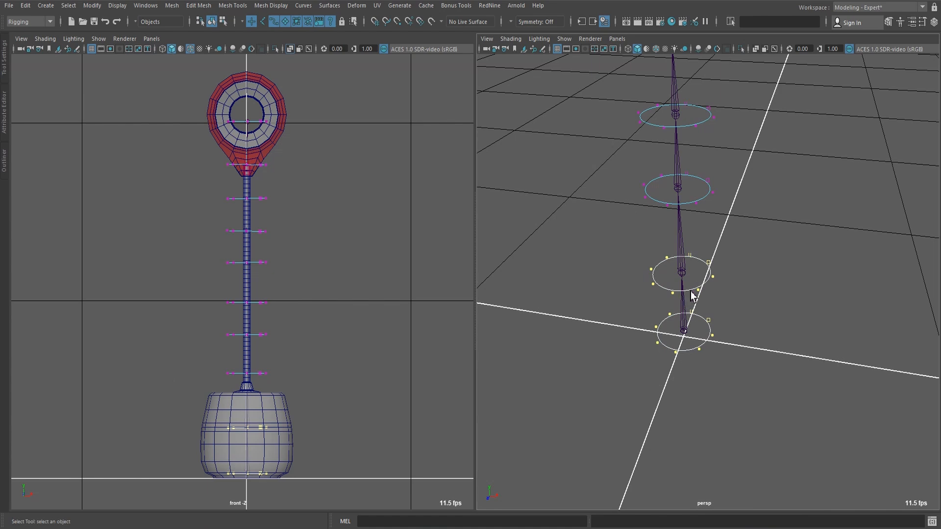
# Step: Try scaling the control vertices of both lowest curves together, and undo the scaling
pyautogui.press('r')
pyautogui.moveTo(615, 310); pyautogui.dragTo(634, 297, button='middle')
pyautogui.press('z')
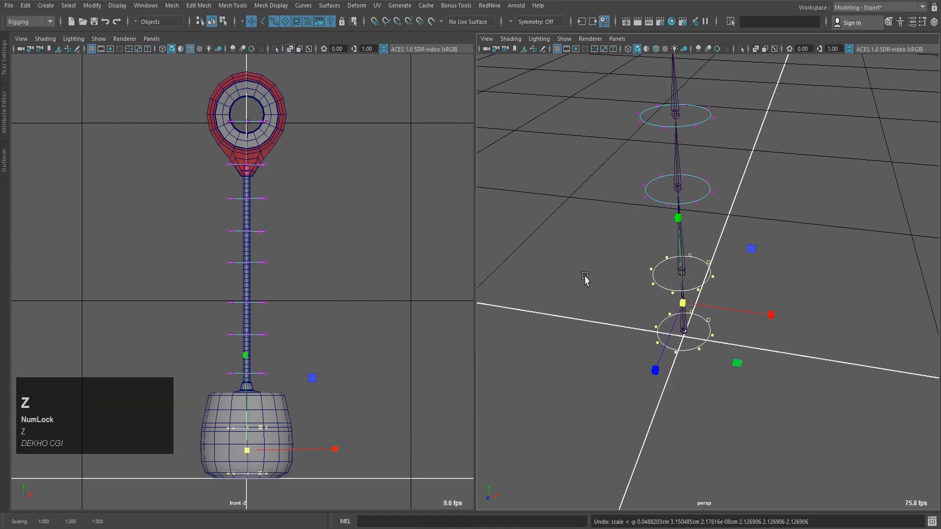
# Step: Scale the control vertices of the second-lowest curve by about 3.26 in X and Z, making it wider than the base mesh
pyautogui.click(653, 299)
pyautogui.keyDown('alt'); pyautogui.moveTo(639, 272); pyautogui.dragTo(680, 267); pyautogui.keyUp('alt')
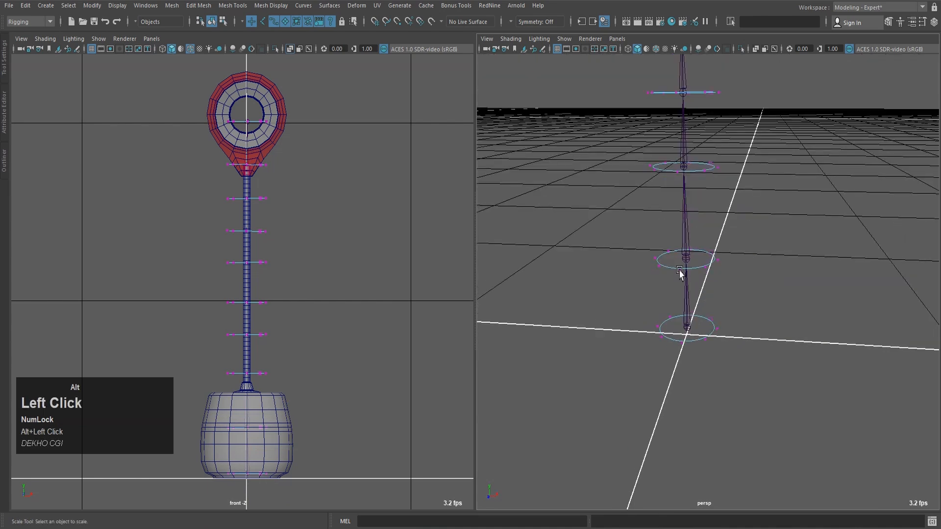
pyautogui.moveTo(590, 231); pyautogui.dragTo(791, 290)
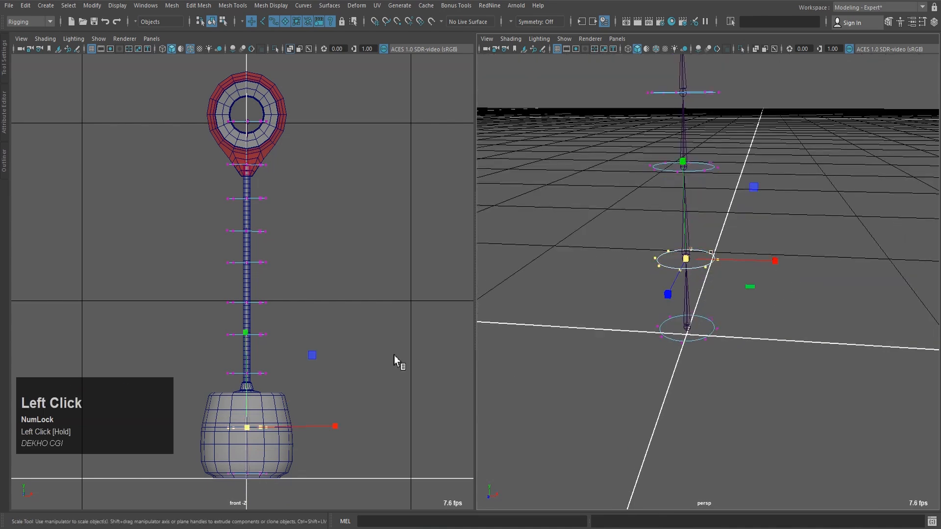
pyautogui.moveTo(394, 355); pyautogui.dragTo(456, 339, button='middle')
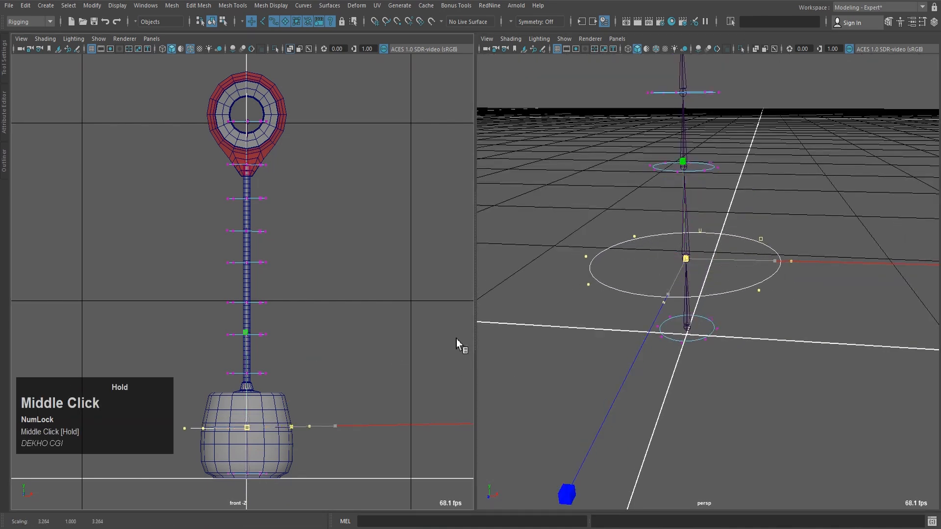
# Step: Select the control vertices of the lowest curve and scale them up to nearly match the widened curve above
pyautogui.click(846, 304)
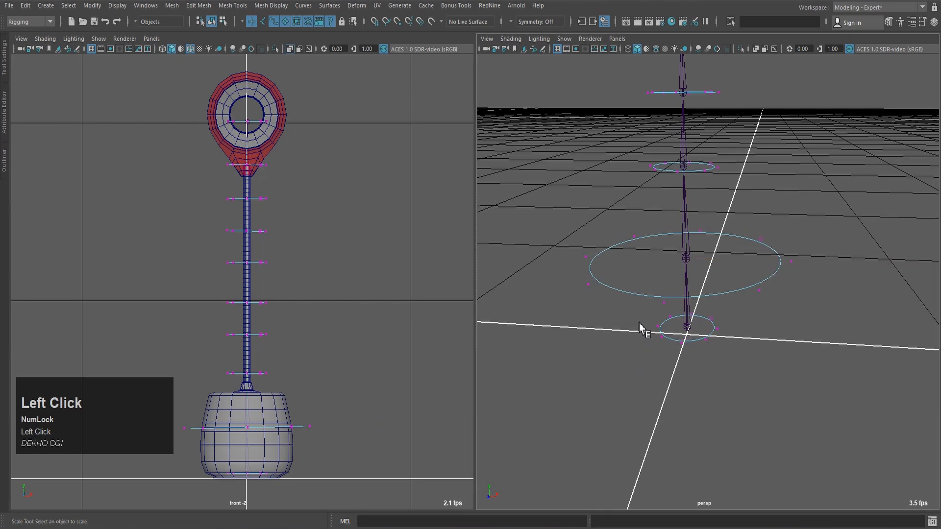
pyautogui.keyDown('alt'); pyautogui.moveTo(672, 343); pyautogui.dragTo(763, 360); pyautogui.keyUp('alt')
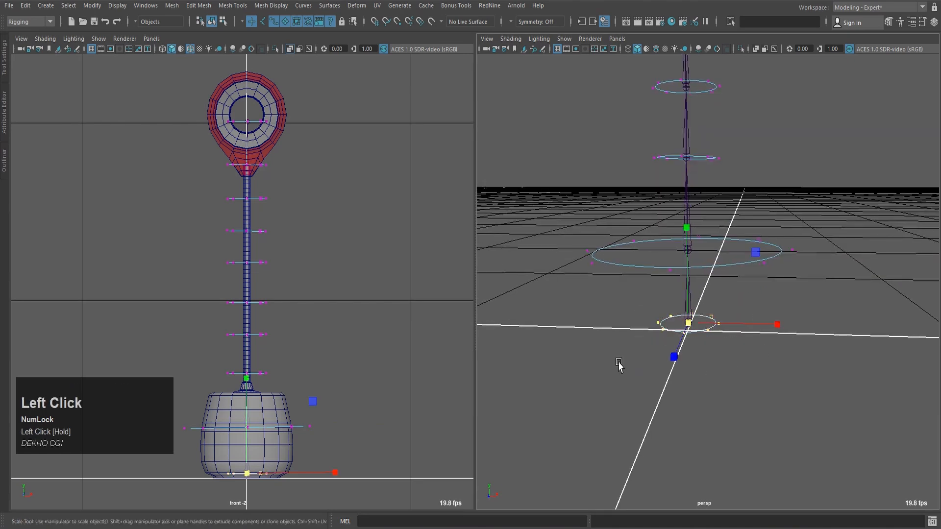
pyautogui.moveTo(525, 344); pyautogui.dragTo(620, 332, button='middle')
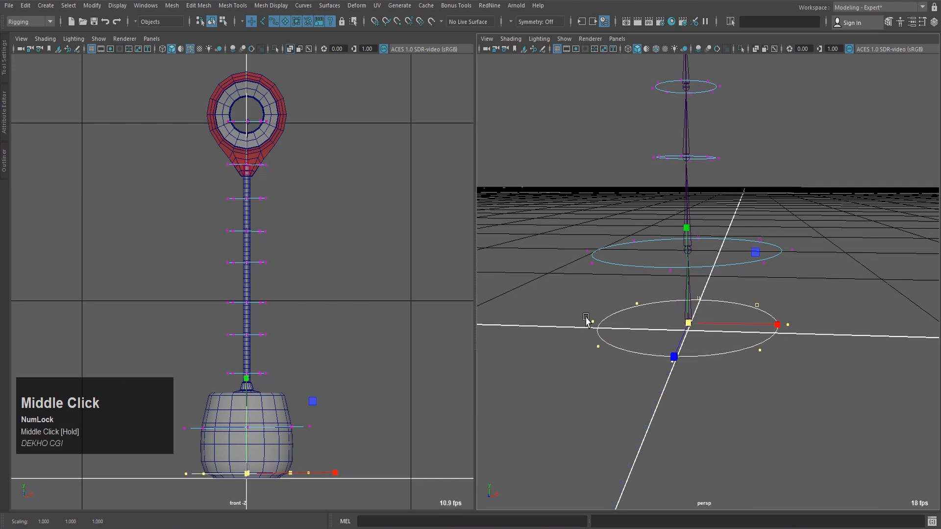
pyautogui.click(572, 269)
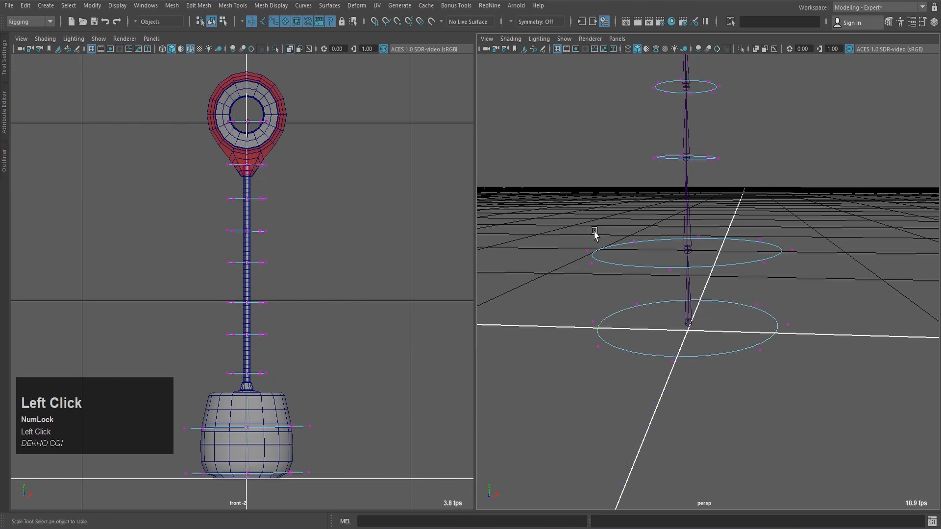
# Step: Check the Select tool's Camera-Based Selection option and return the control curves to object mode
pyautogui.moveTo(555, 294); pyautogui.dragTo(922, 404)
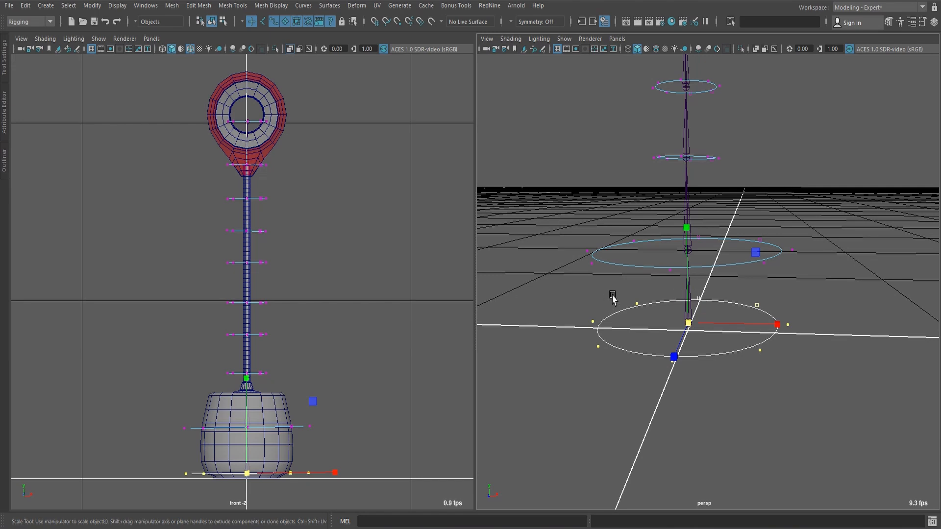
pyautogui.press('q')
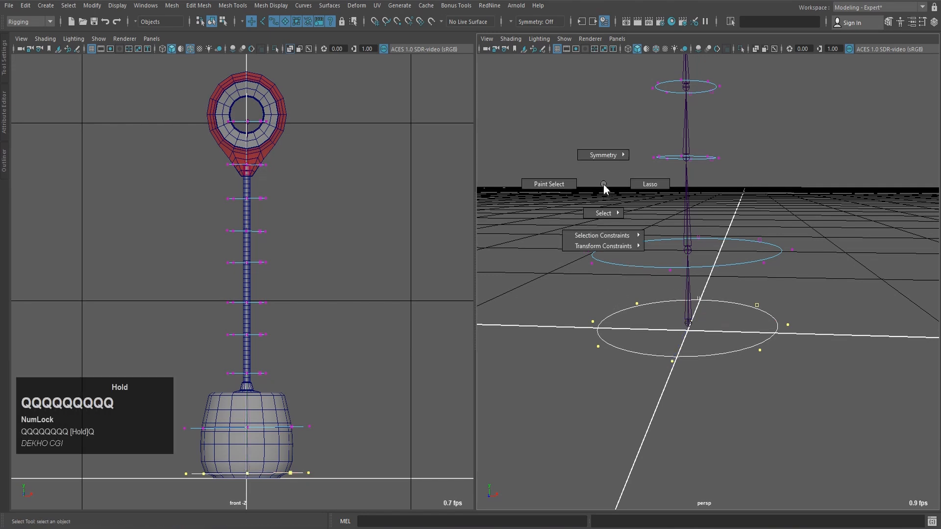
pyautogui.moveTo(603, 211)
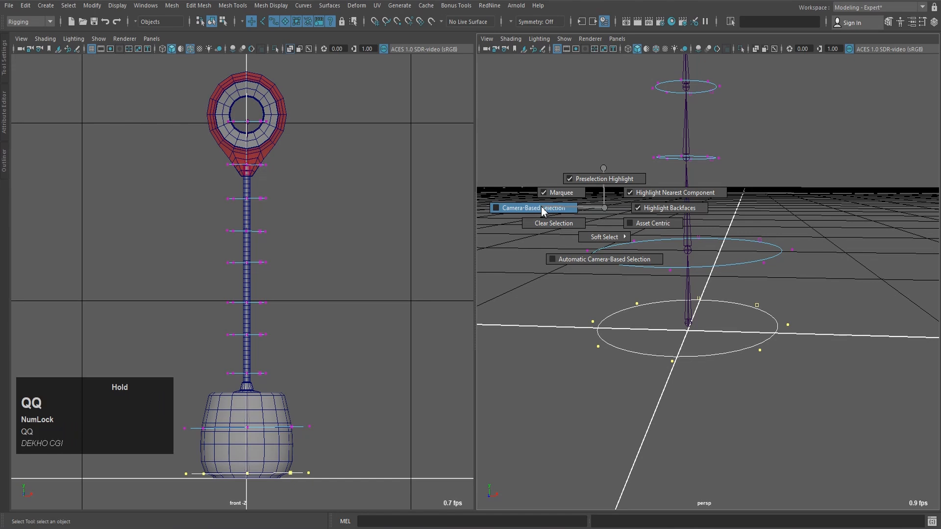
pyautogui.click(607, 207)
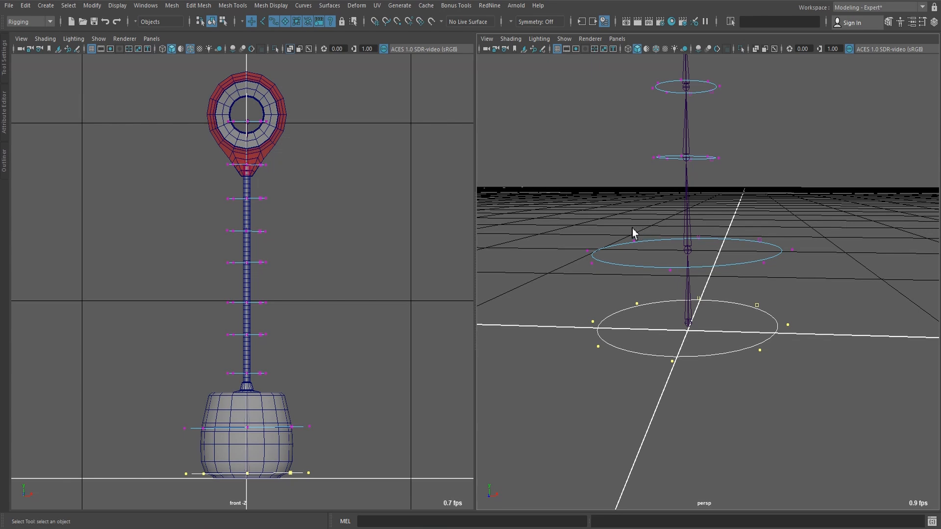
pyautogui.rightClick(616, 182)
pyautogui.moveTo(649, 167); pyautogui.dragTo(650, 166, button='right')
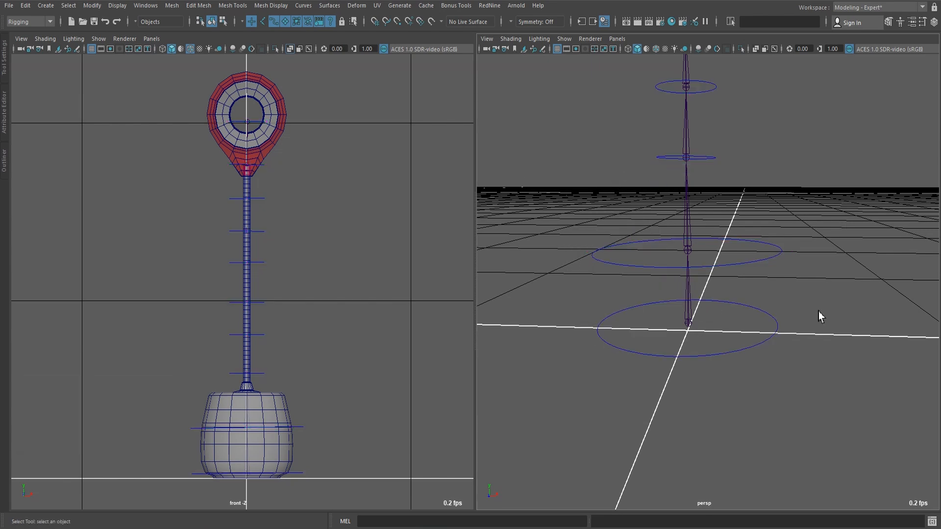
# Step: Open the Channel Box and inspect the lowest control curve's Translate and Rotate channels
pyautogui.hotkey('shift', '3')
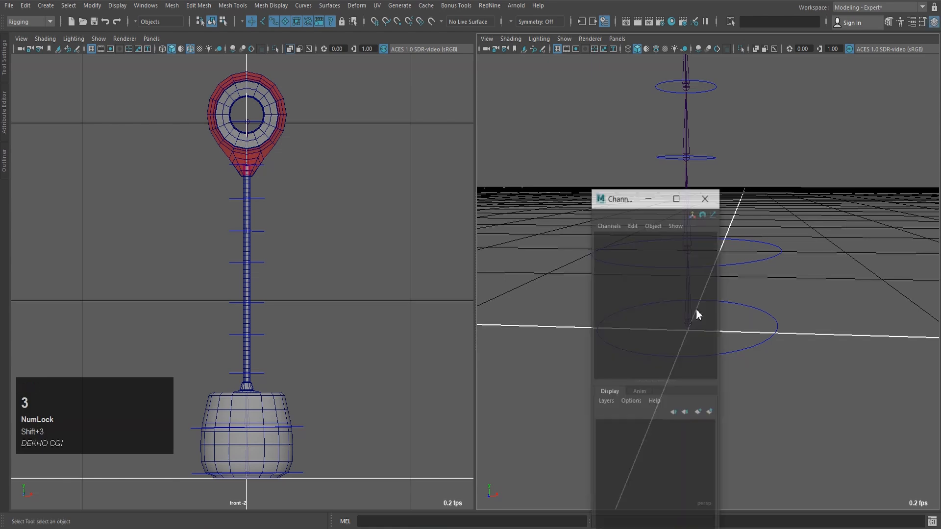
pyautogui.moveTo(618, 196); pyautogui.dragTo(408, 135)
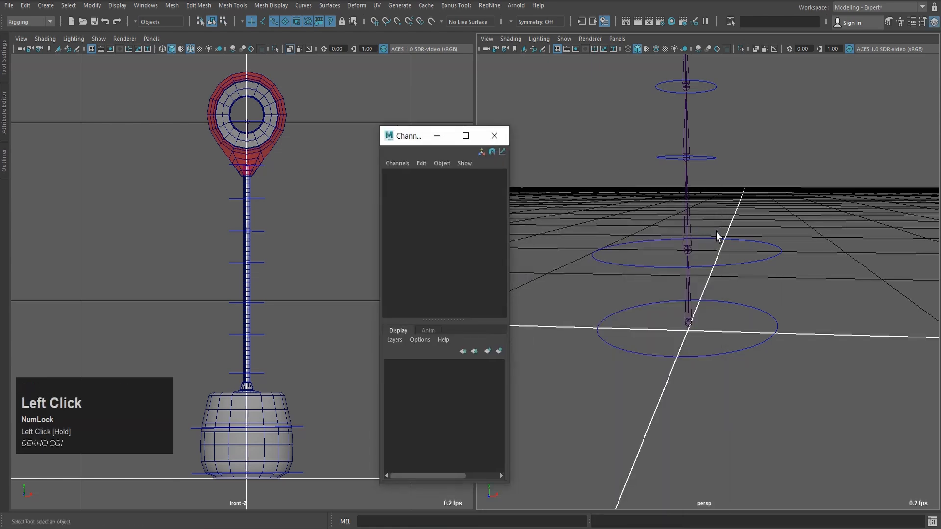
pyautogui.click(754, 346)
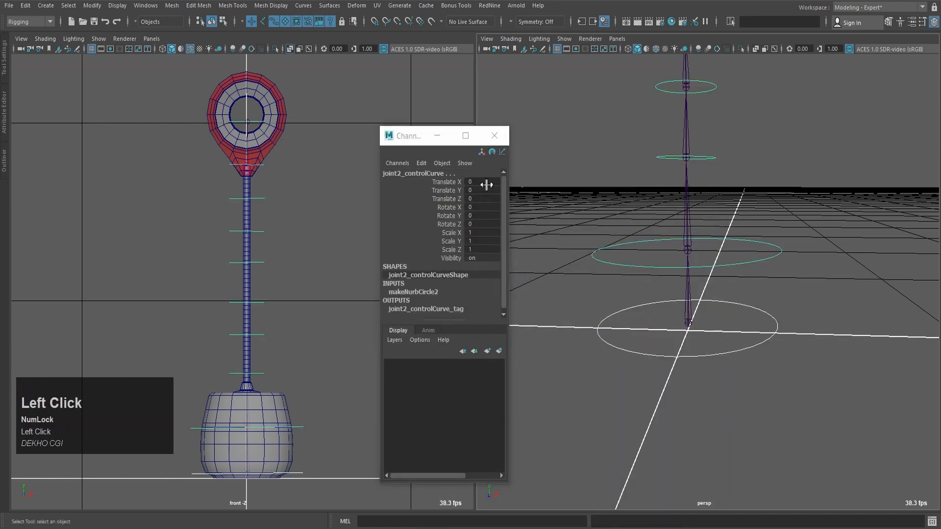
pyautogui.moveTo(486, 184); pyautogui.dragTo(491, 224)
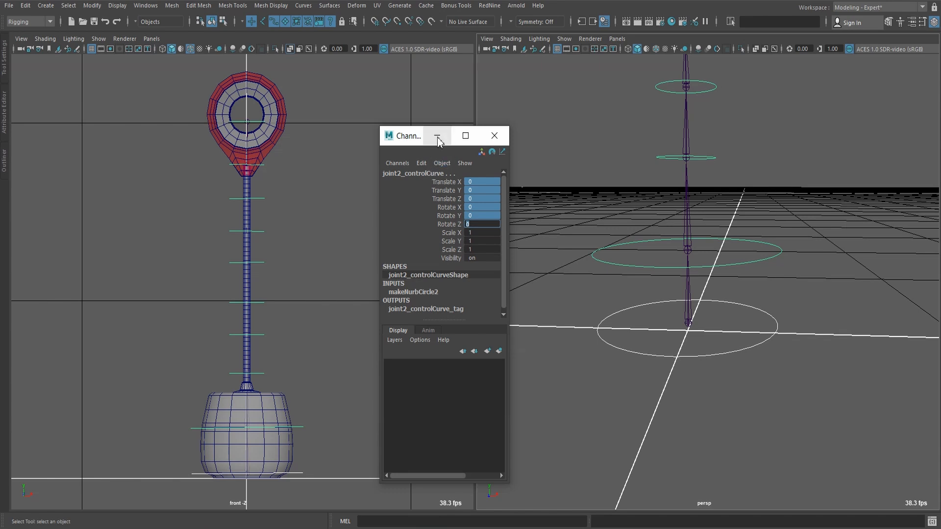
# Step: Minimize the Channel Box window and deselect the control curves
pyautogui.moveTo(408, 137); pyautogui.dragTo(419, 119)
pyautogui.click(448, 119)
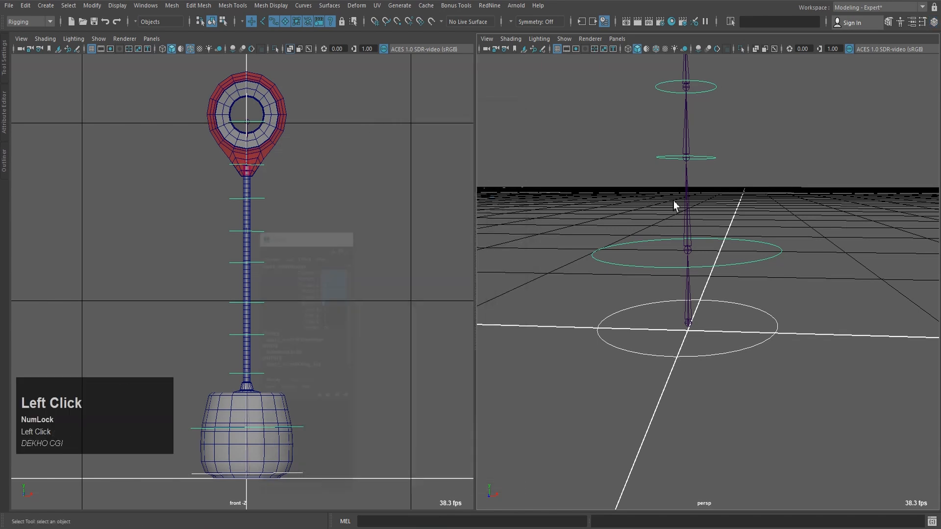
pyautogui.click(592, 208)
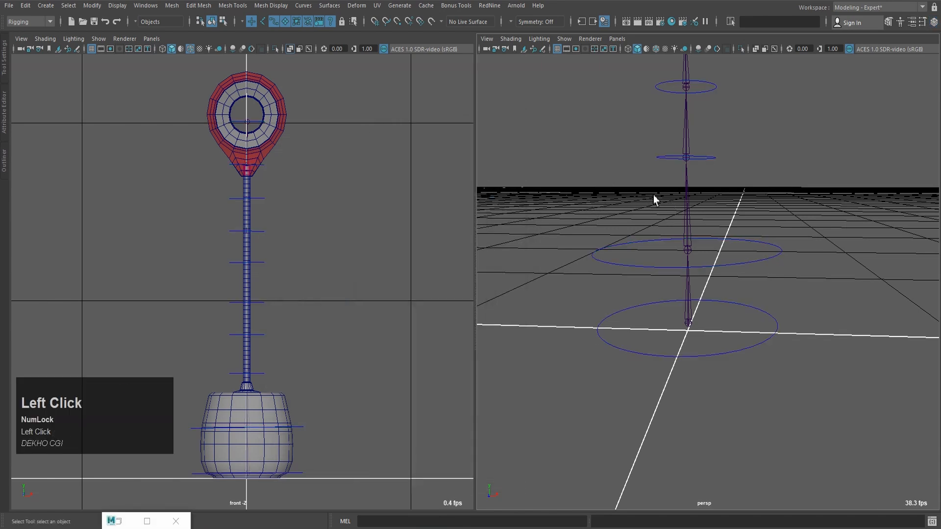
# Step: Activate the CV Curve Tool with its settings reset and the curve degree set to 1 Linear
pyautogui.keyDown('alt'); pyautogui.moveTo(655, 199); pyautogui.dragTo(747, 249, button='middle'); pyautogui.keyUp('alt')
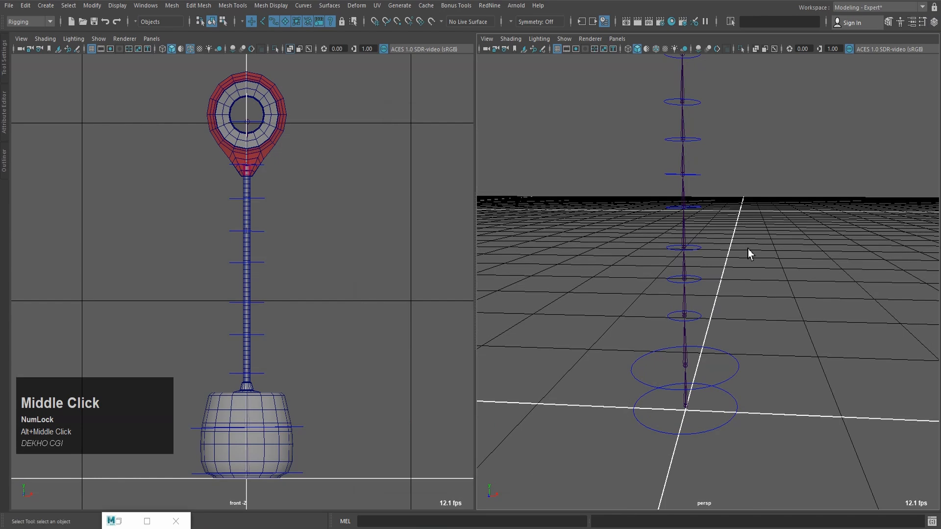
pyautogui.scroll(-3, 756, 290)
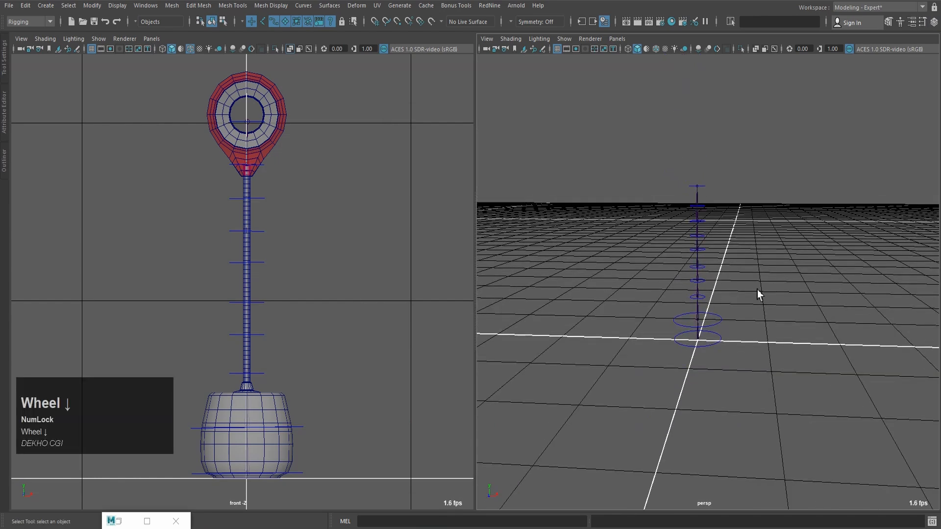
pyautogui.keyDown('alt'); pyautogui.moveTo(649, 233); pyautogui.dragTo(701, 306); pyautogui.keyUp('alt')
pyautogui.click(698, 303)
pyautogui.keyDown('alt'); pyautogui.moveTo(741, 220); pyautogui.dragTo(742, 371, button='middle'); pyautogui.keyUp('alt')
pyautogui.scroll(-3, 742, 372)
pyautogui.keyDown('alt'); pyautogui.moveTo(741, 372); pyautogui.dragTo(798, 367); pyautogui.keyUp('alt')
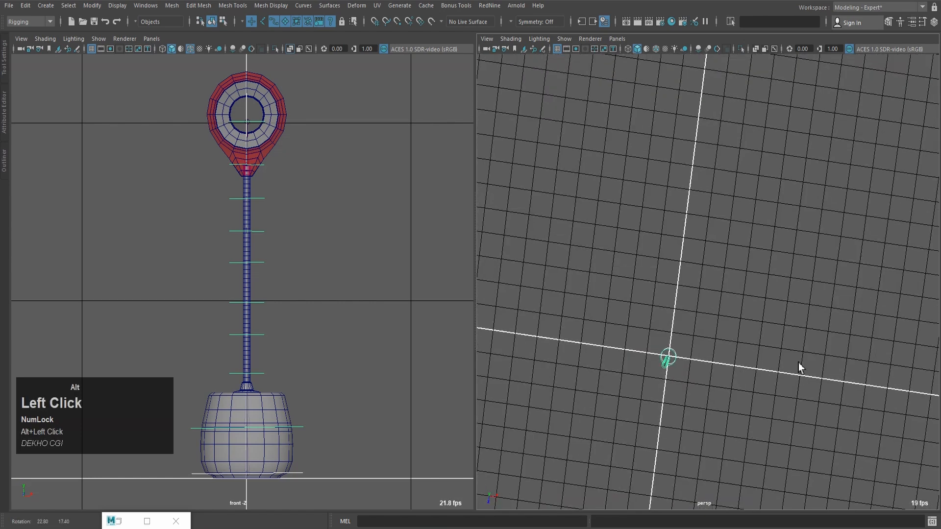
pyautogui.keyDown('alt'); pyautogui.moveTo(798, 368); pyautogui.dragTo(730, 290, button='middle'); pyautogui.keyUp('alt')
pyautogui.keyDown('alt'); pyautogui.moveTo(730, 290); pyautogui.dragTo(663, 329); pyautogui.keyUp('alt')
pyautogui.press('space')
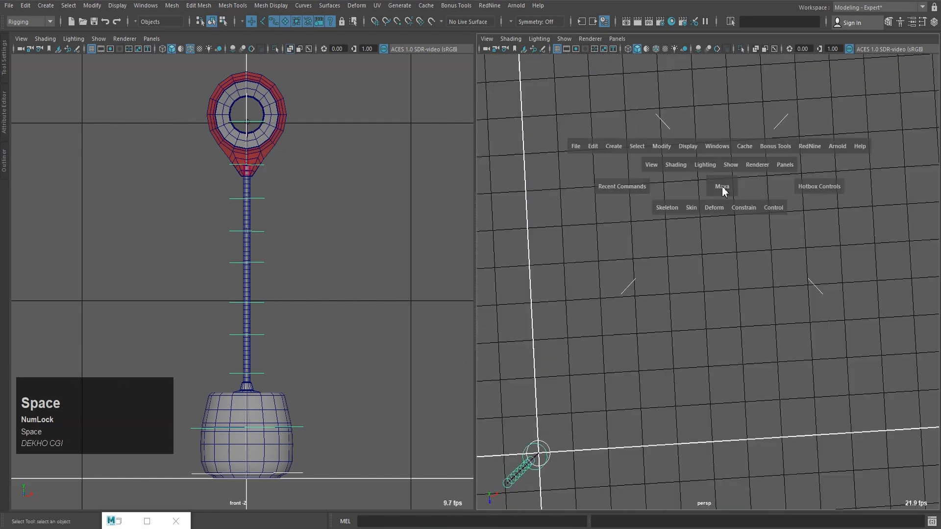
pyautogui.click(612, 145)
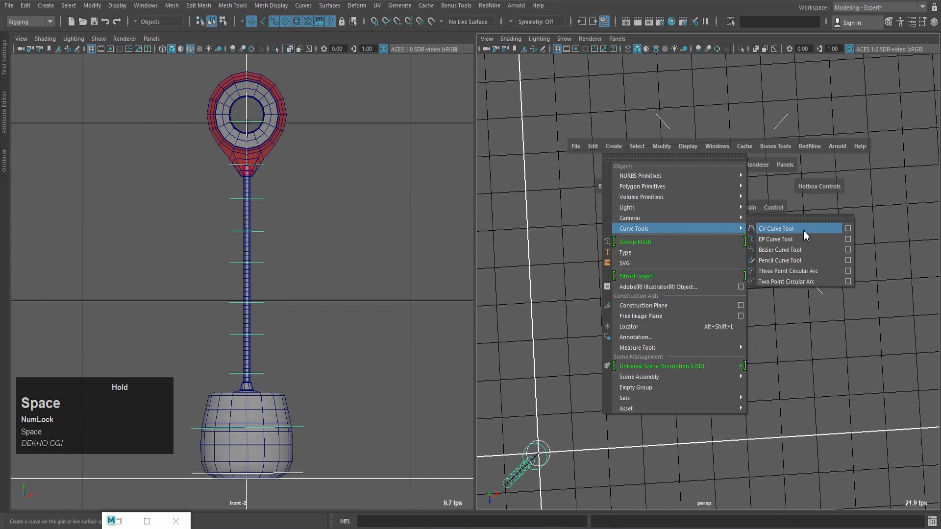
pyautogui.click(848, 227)
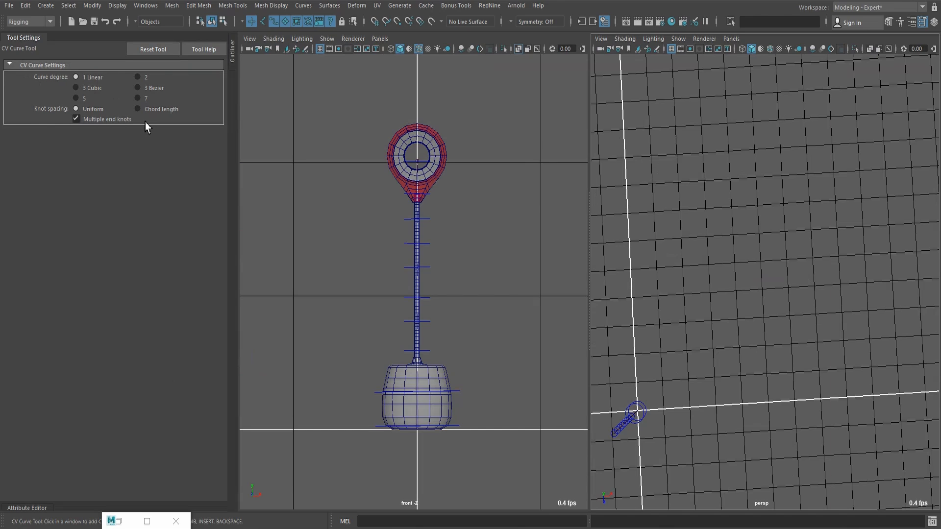
pyautogui.click(153, 49)
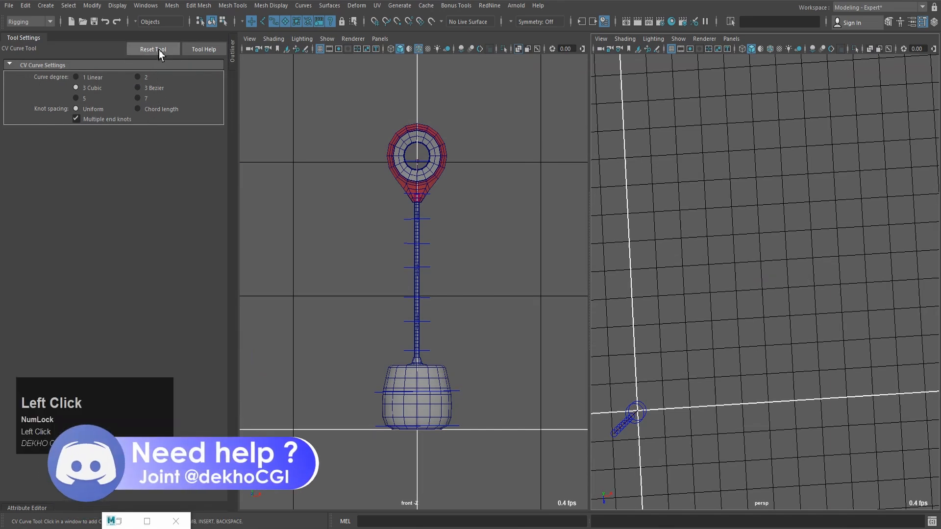
pyautogui.click(75, 78)
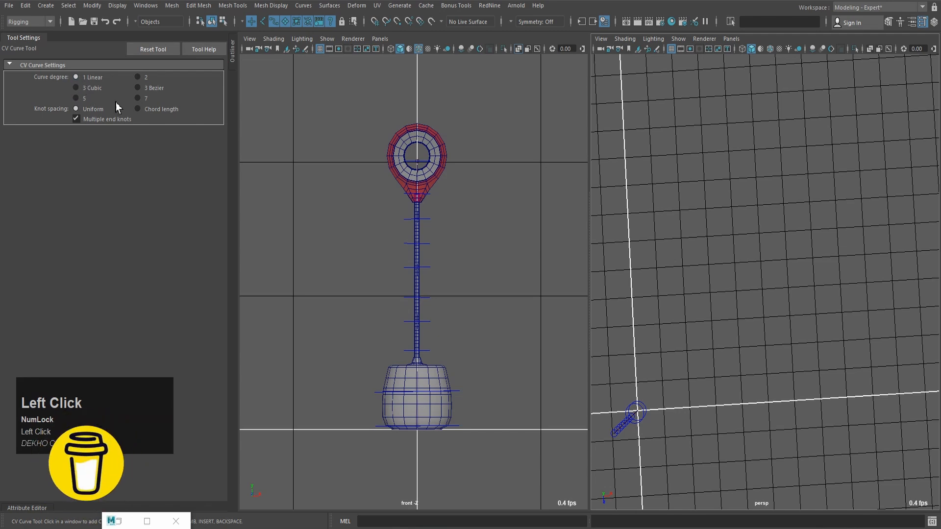
pyautogui.click(23, 41)
# Step: Beside the rig, start a grid-snapped linear curve with a left-pointing arrowhead four cells wide and two cells deep
pyautogui.keyDown('alt'); pyautogui.moveTo(611, 222); pyautogui.dragTo(645, 278, button='middle'); pyautogui.keyUp('alt')
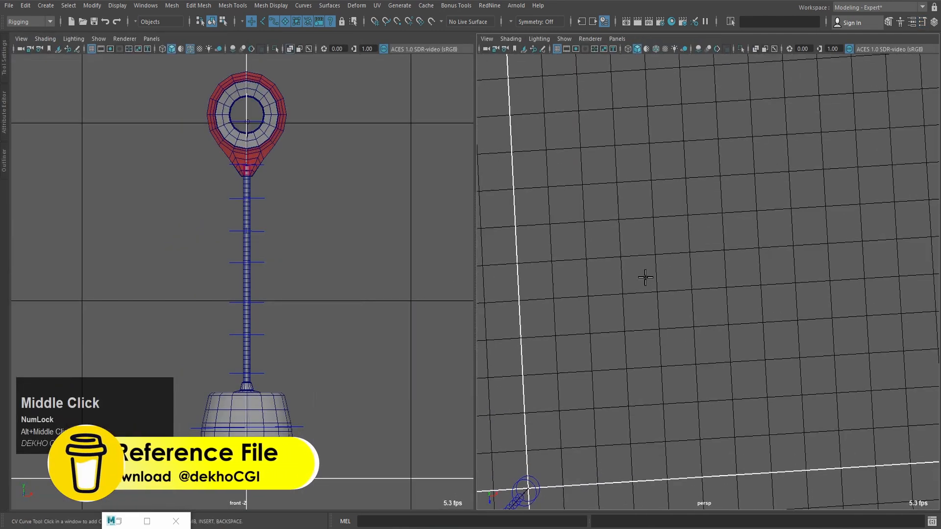
pyautogui.keyDown('alt'); pyautogui.moveTo(645, 277); pyautogui.dragTo(636, 273); pyautogui.keyUp('alt')
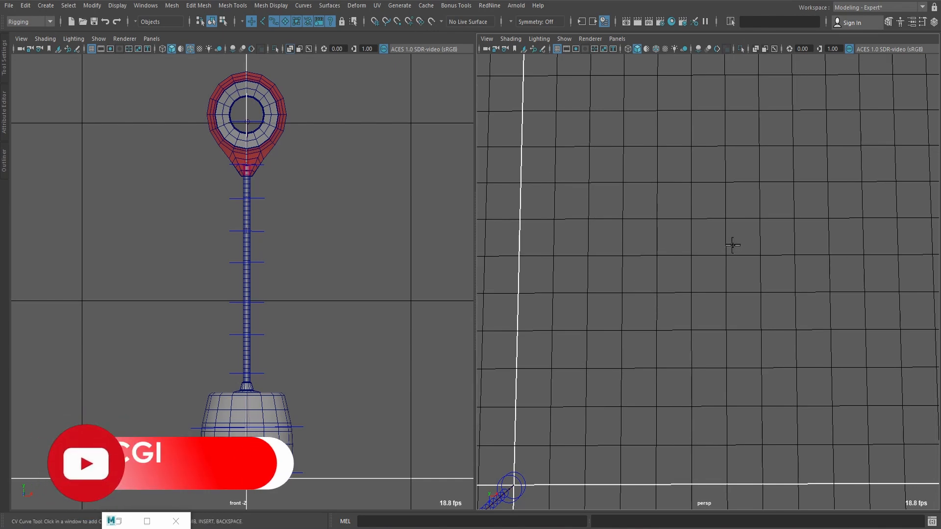
pyautogui.press('x')
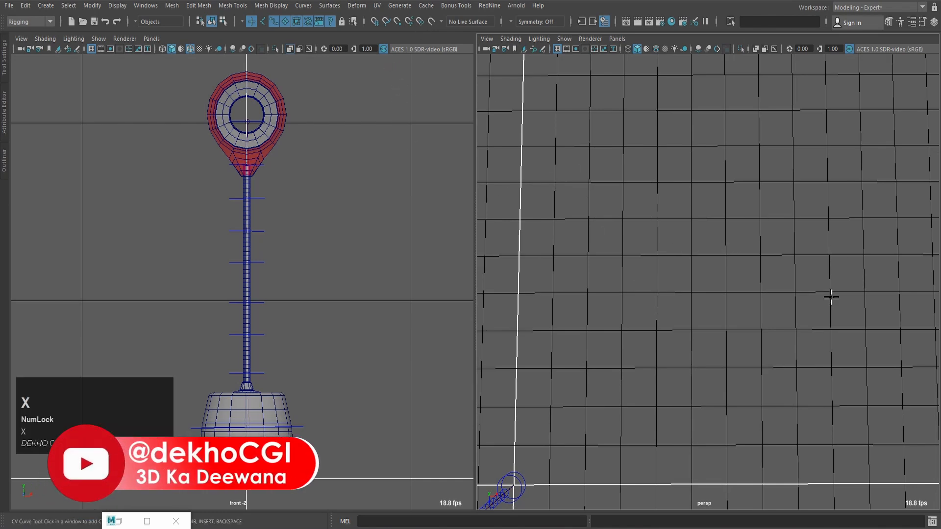
pyautogui.click(375, 22)
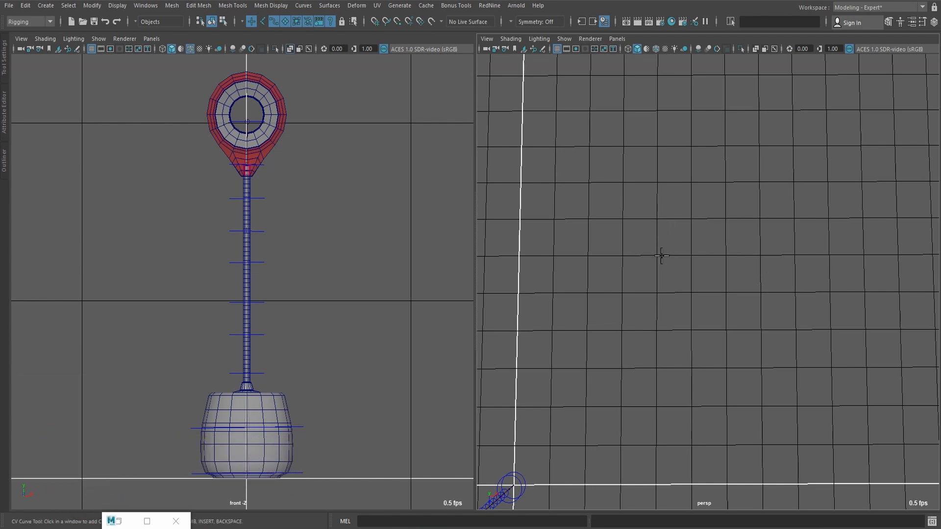
pyautogui.press('x')
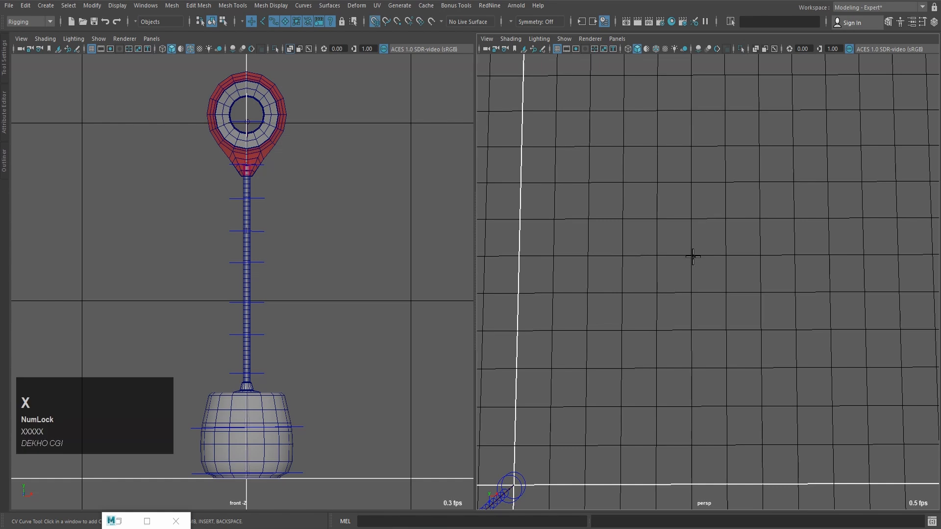
pyautogui.click(694, 257)
pyautogui.click(659, 261)
pyautogui.click(657, 293)
pyautogui.click(588, 220)
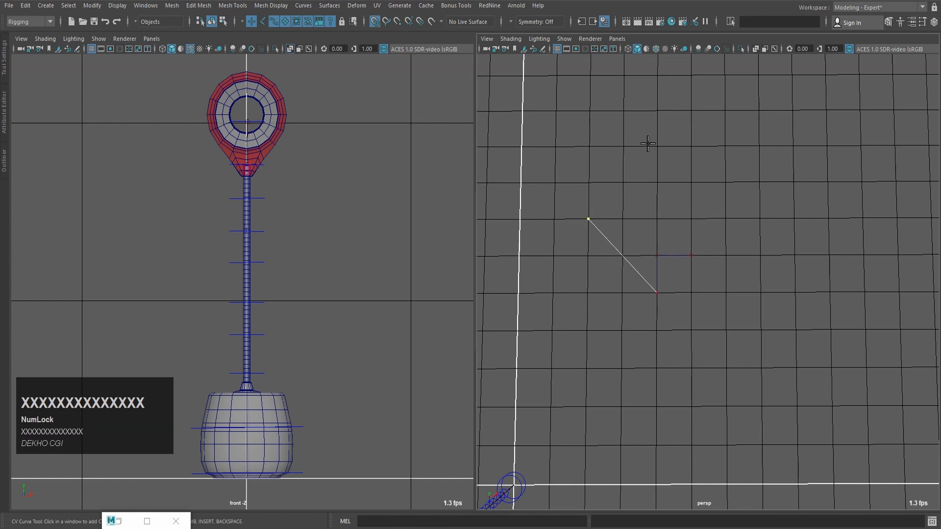
pyautogui.click(657, 146)
pyautogui.click(656, 182)
# Step: Continue the curve with a two-by-two-cell inner corner and an upward arrowhead of the same size, snapping every point to the grid
pyautogui.click(725, 182)
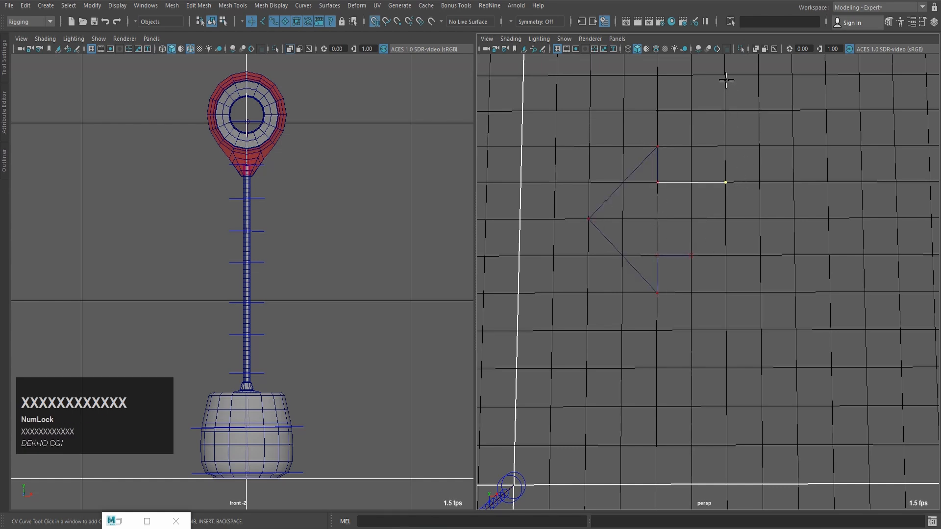
pyautogui.click(725, 109)
pyautogui.click(692, 109)
pyautogui.keyDown('alt'); pyautogui.moveTo(784, 140); pyautogui.dragTo(639, 194, button='middle'); pyautogui.keyUp('alt')
pyautogui.press('x')
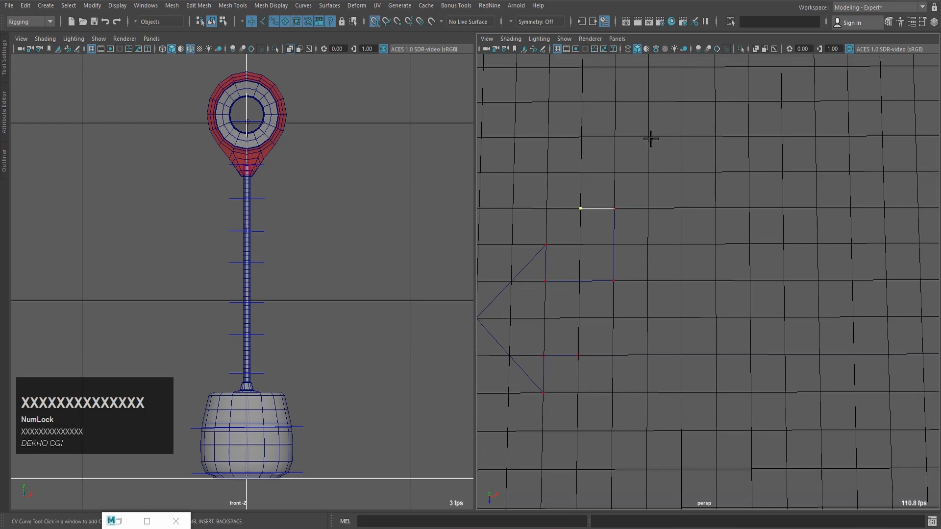
pyautogui.click(649, 138)
pyautogui.click(715, 208)
pyautogui.click(681, 208)
# Step: Extend the curve around the next two-cell inner corner and outline the matching right-pointing arrowhead on the grid
pyautogui.click(681, 280)
pyautogui.click(750, 280)
pyautogui.click(749, 245)
pyautogui.click(818, 318)
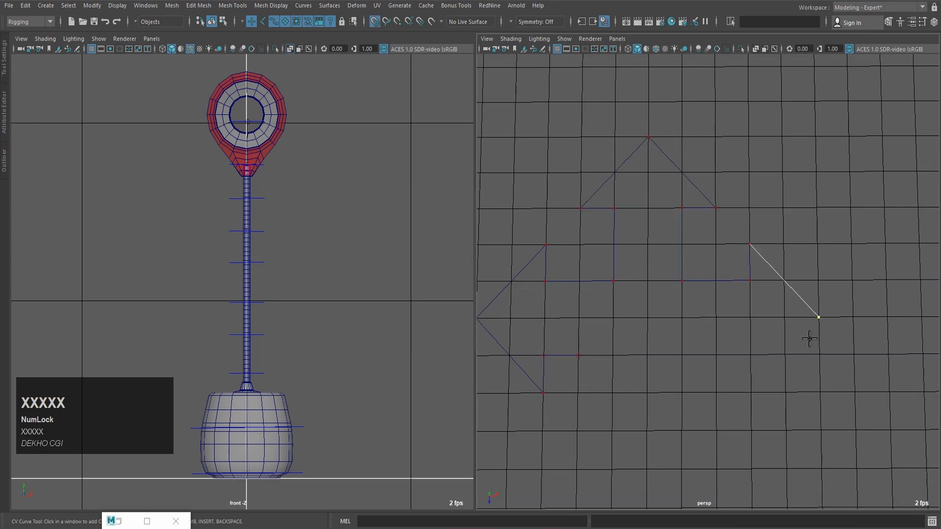
pyautogui.click(750, 391)
pyautogui.click(749, 354)
# Step: Add the third two-cell inner corner and the matching downward arrowhead to the curve, keeping every point on the grid
pyautogui.click(681, 354)
pyautogui.click(681, 431)
pyautogui.click(716, 430)
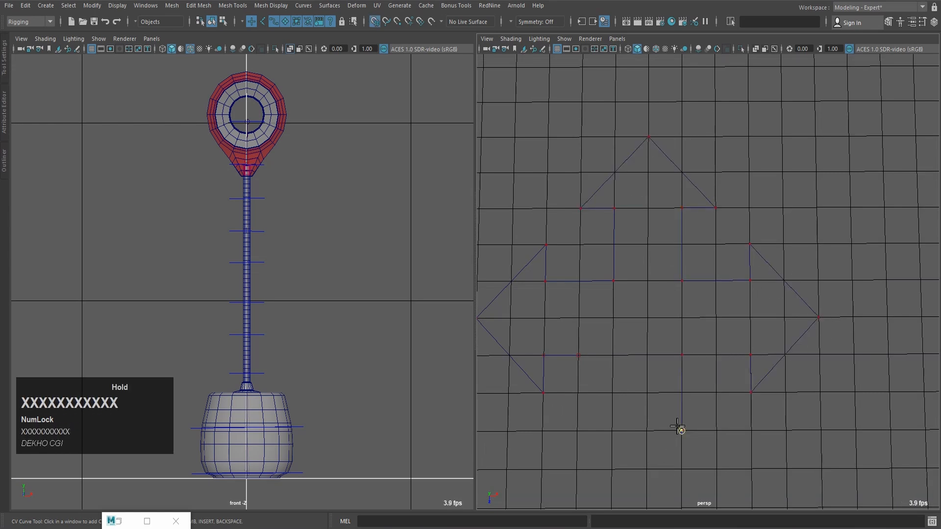
pyautogui.press('Insert')
pyautogui.scroll(2, 747, 413)
pyautogui.press('Insert')
pyautogui.press('x')
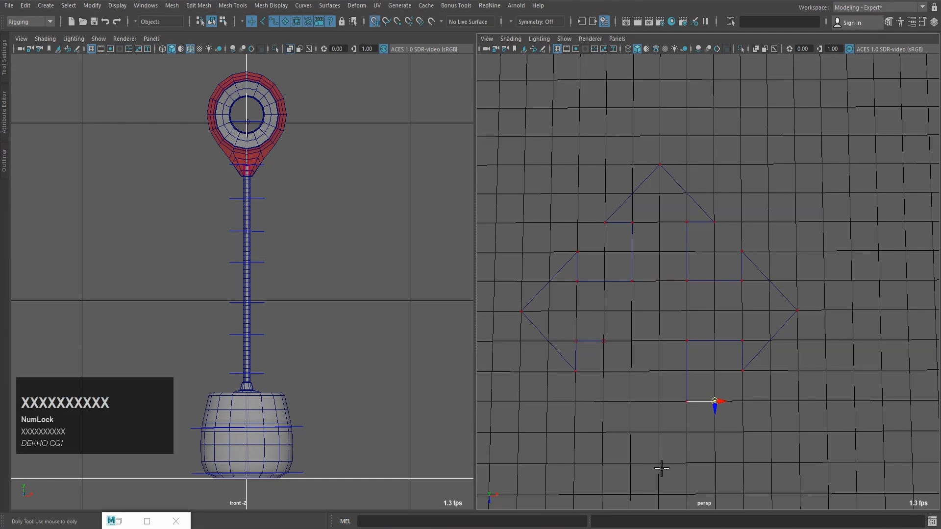
pyautogui.click(658, 462)
pyautogui.click(603, 401)
pyautogui.click(631, 401)
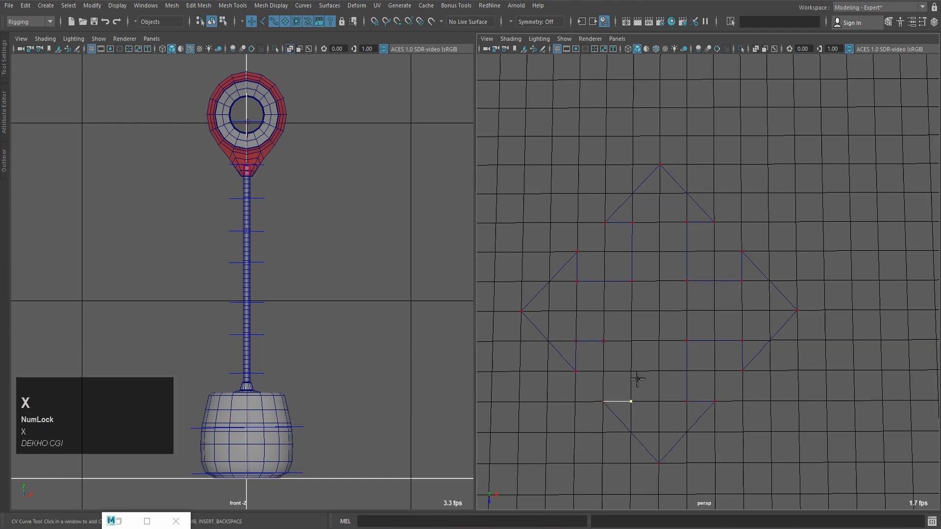
# Step: Close the four-way arrow outline at its starting point through the last inner corner and finish the curve
pyautogui.press('x')
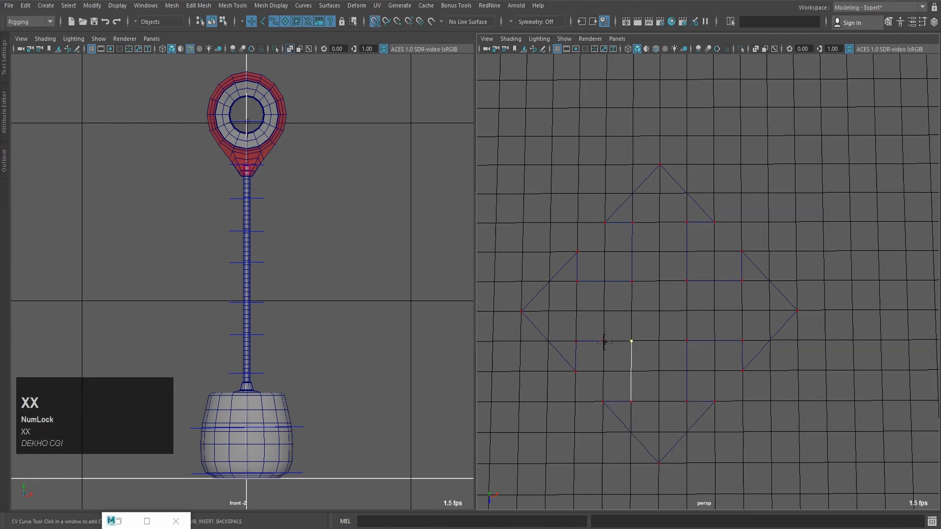
pyautogui.click(604, 340)
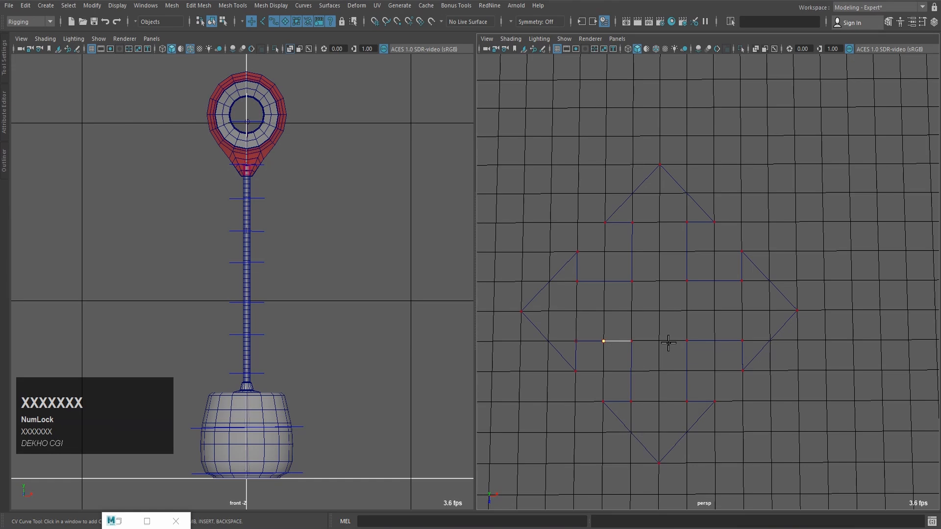
pyautogui.press('q')
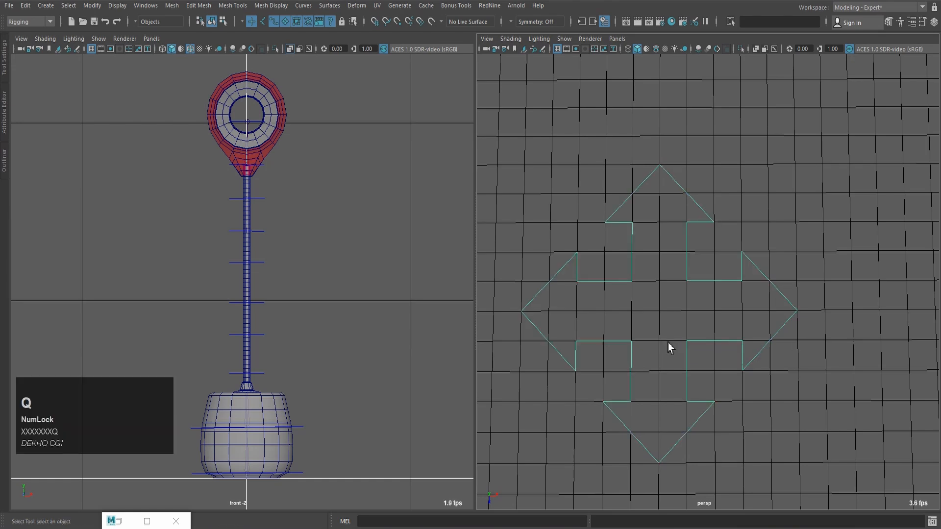
# Step: Center the pivot of the four-way arrow curve
pyautogui.scroll(-5, 696, 275)
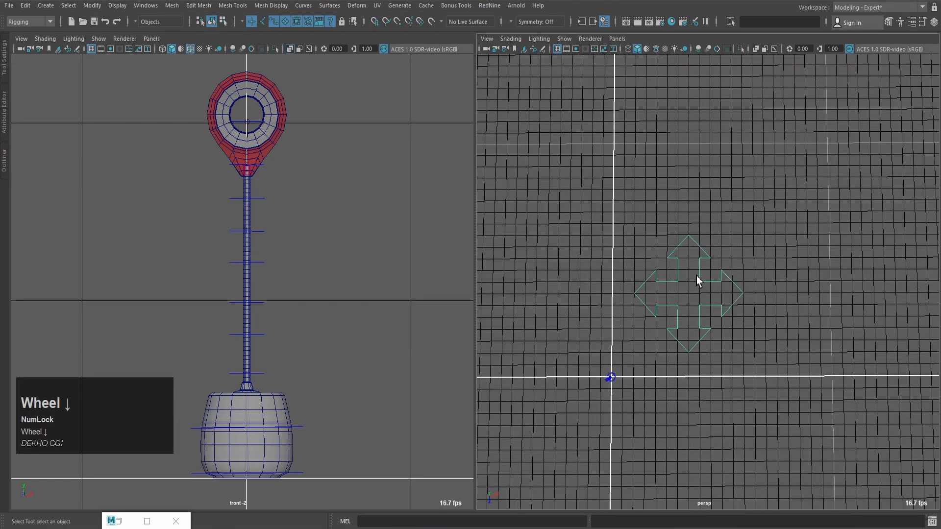
pyautogui.scroll(3, 701, 294)
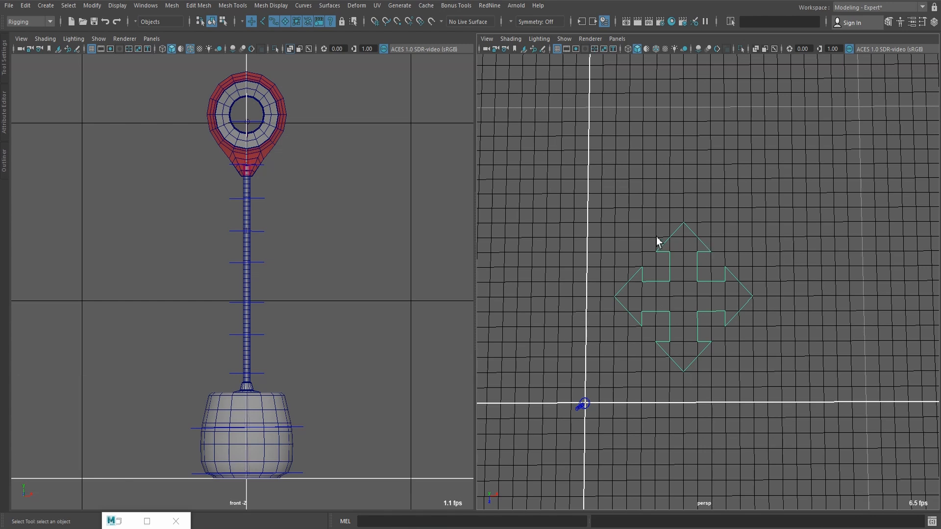
pyautogui.press('space')
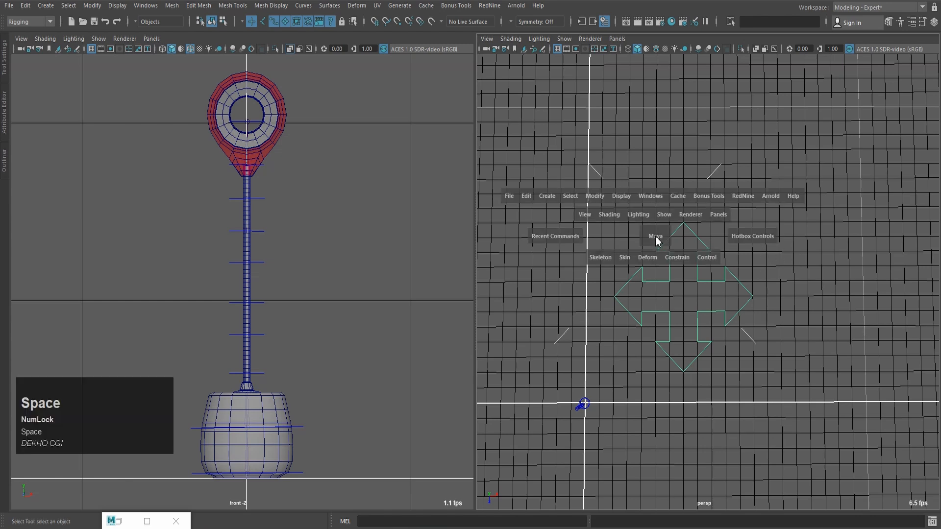
pyautogui.click(602, 198)
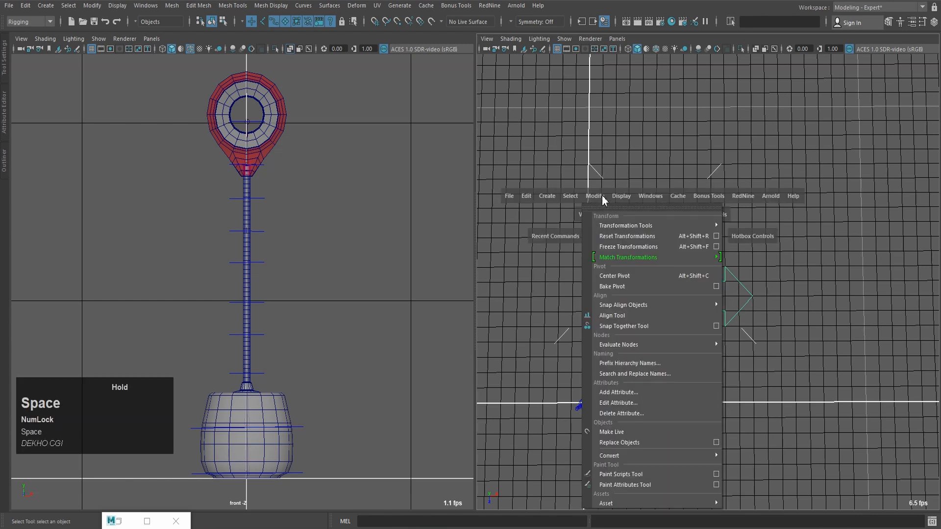
pyautogui.click(645, 282)
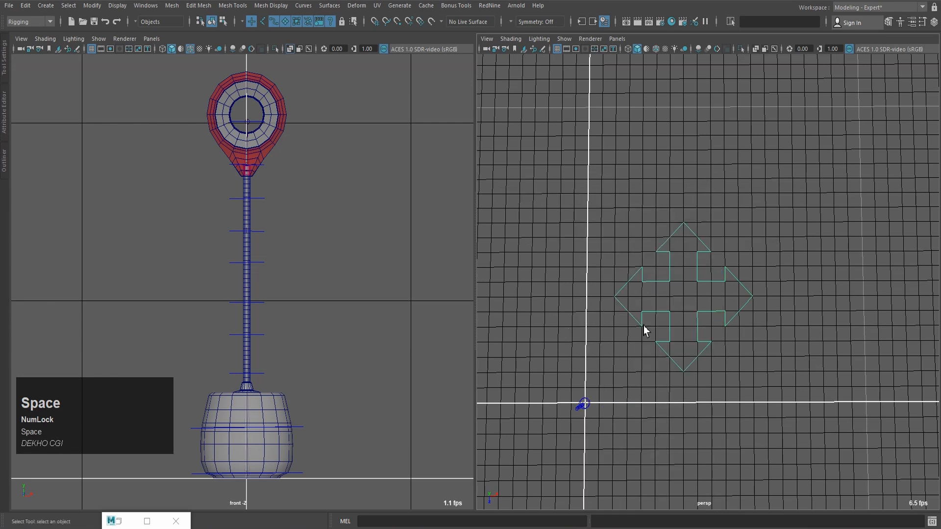
# Step: Move the four-way arrow curve to the world origin with grid snapping
pyautogui.press('w')
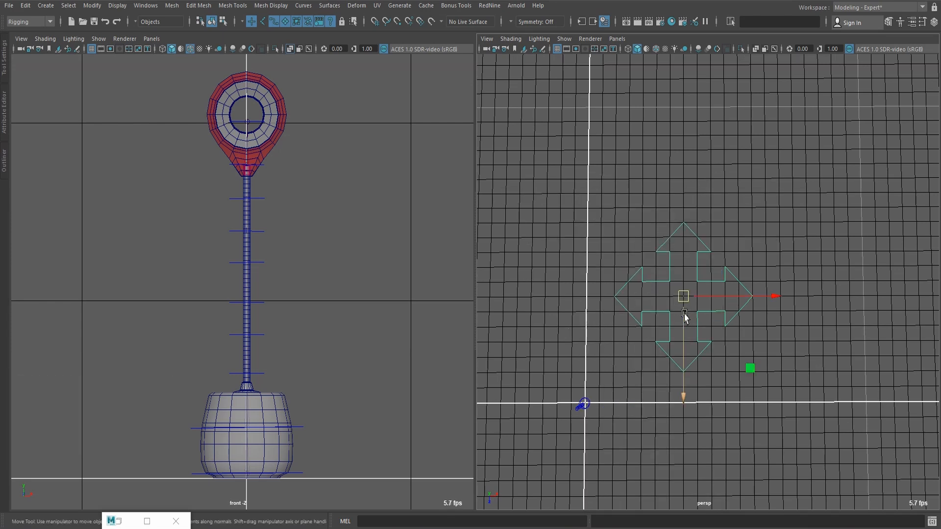
pyautogui.press('x')
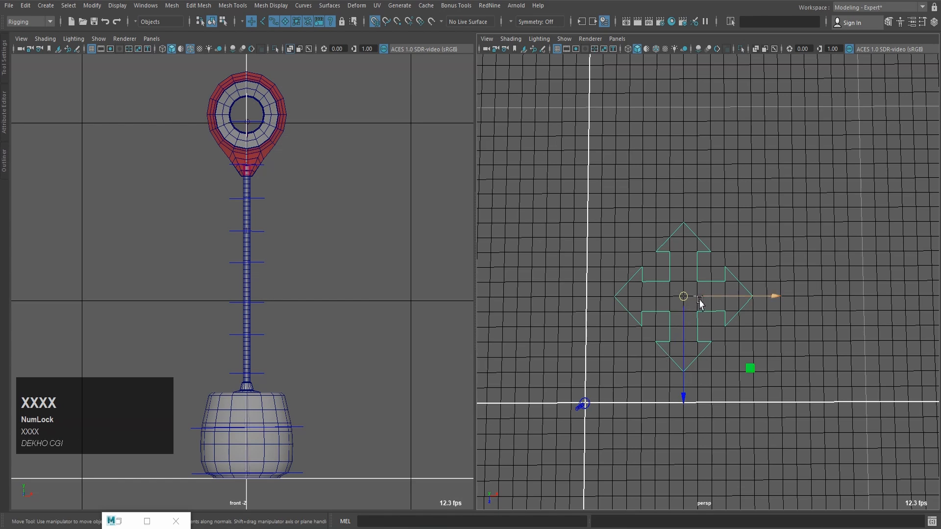
pyautogui.moveTo(755, 385); pyautogui.dragTo(590, 407)
# Step: Scale the four-way arrow curve down uniformly until its arrows extend just beyond the lowest circular control around the base
pyautogui.scroll(3, 678, 432)
pyautogui.keyDown('alt'); pyautogui.moveTo(678, 432); pyautogui.dragTo(724, 378, button='middle'); pyautogui.keyUp('alt')
pyautogui.keyDown('alt'); pyautogui.moveTo(688, 409); pyautogui.dragTo(554, 404); pyautogui.keyUp('alt')
pyautogui.keyDown('alt'); pyautogui.moveTo(553, 405); pyautogui.dragTo(664, 281, button='middle'); pyautogui.keyUp('alt')
pyautogui.scroll(4, 664, 281)
pyautogui.keyDown('alt'); pyautogui.moveTo(711, 367); pyautogui.dragTo(676, 405); pyautogui.keyUp('alt')
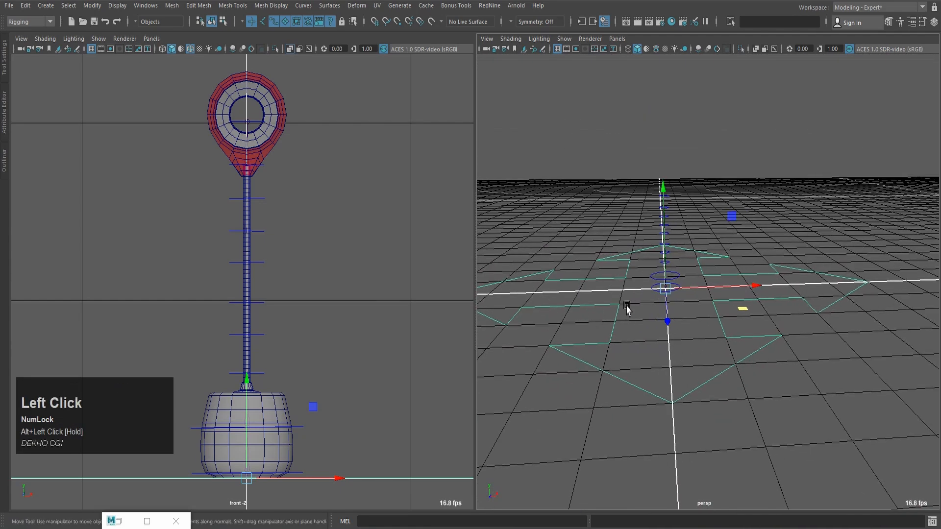
pyautogui.press('r')
pyautogui.moveTo(710, 264); pyautogui.dragTo(634, 265, button='middle')
pyautogui.keyDown('alt'); pyautogui.moveTo(634, 264); pyautogui.dragTo(704, 410); pyautogui.keyUp('alt')
pyautogui.keyDown('alt'); pyautogui.moveTo(703, 410); pyautogui.dragTo(676, 328, button='middle'); pyautogui.keyUp('alt')
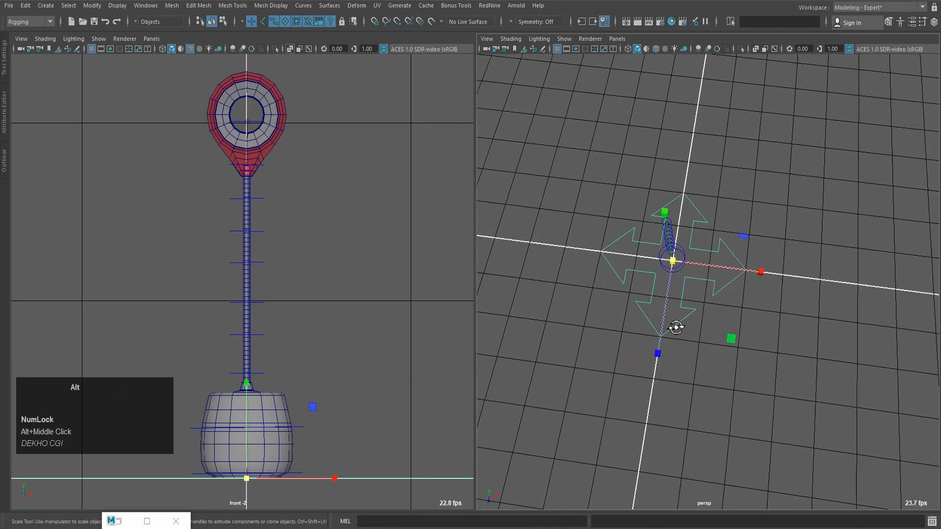
pyautogui.keyDown('alt'); pyautogui.moveTo(676, 327); pyautogui.dragTo(630, 353); pyautogui.keyUp('alt')
pyautogui.keyDown('alt'); pyautogui.moveTo(630, 353); pyautogui.dragTo(757, 398, button='middle'); pyautogui.keyUp('alt')
pyautogui.keyDown('alt'); pyautogui.moveTo(757, 398); pyautogui.dragTo(734, 424); pyautogui.keyUp('alt')
pyautogui.keyDown('alt'); pyautogui.moveTo(734, 424); pyautogui.dragTo(783, 405, button='middle'); pyautogui.keyUp('alt')
pyautogui.keyDown('alt'); pyautogui.moveTo(783, 404); pyautogui.dragTo(721, 380); pyautogui.keyUp('alt')
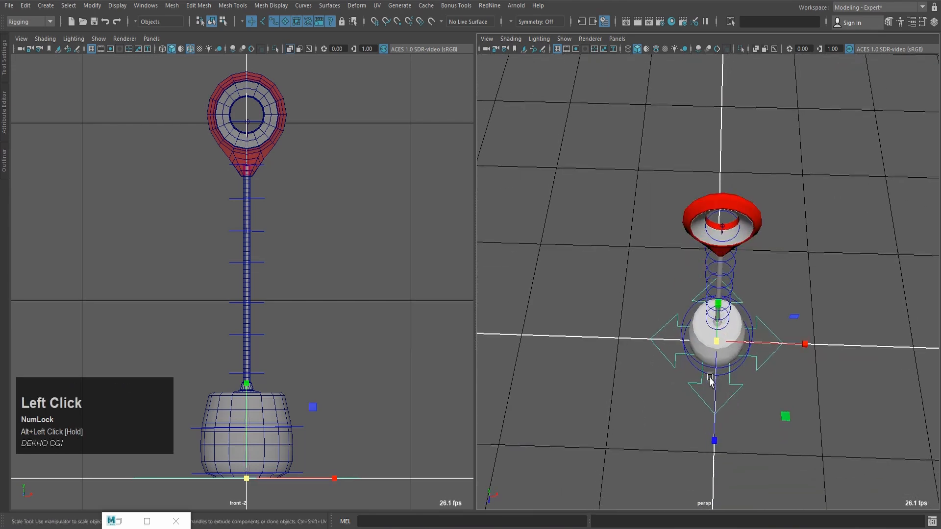
# Step: Select the four inner-corner control vertices of the four-way arrow curve with the meshes hidden
pyautogui.hotkey('alt', '2')
pyautogui.scroll(3, 712, 378)
pyautogui.keyDown('alt'); pyautogui.moveTo(715, 376); pyautogui.dragTo(662, 295, button='middle'); pyautogui.keyUp('alt')
pyautogui.moveTo(659, 220); pyautogui.dragTo(641, 222, button='right')
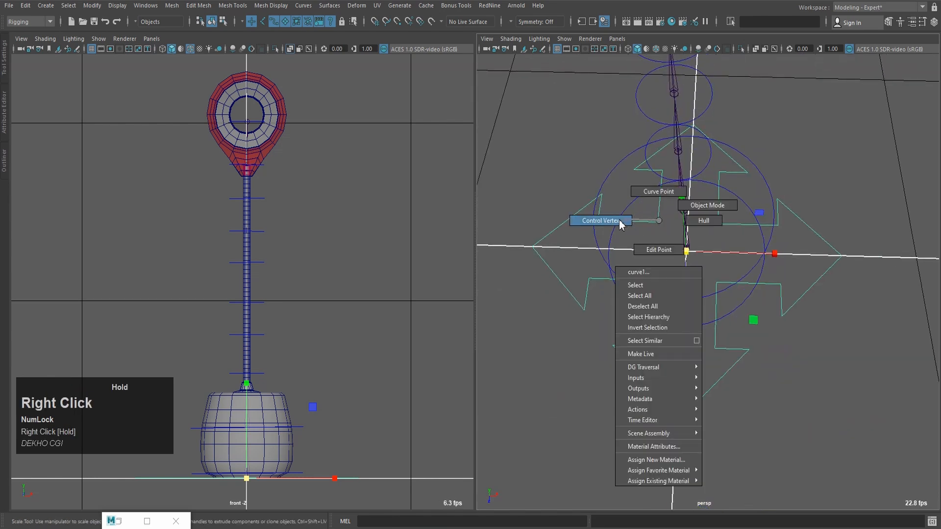
pyautogui.moveTo(620, 224); pyautogui.dragTo(620, 224, button='right')
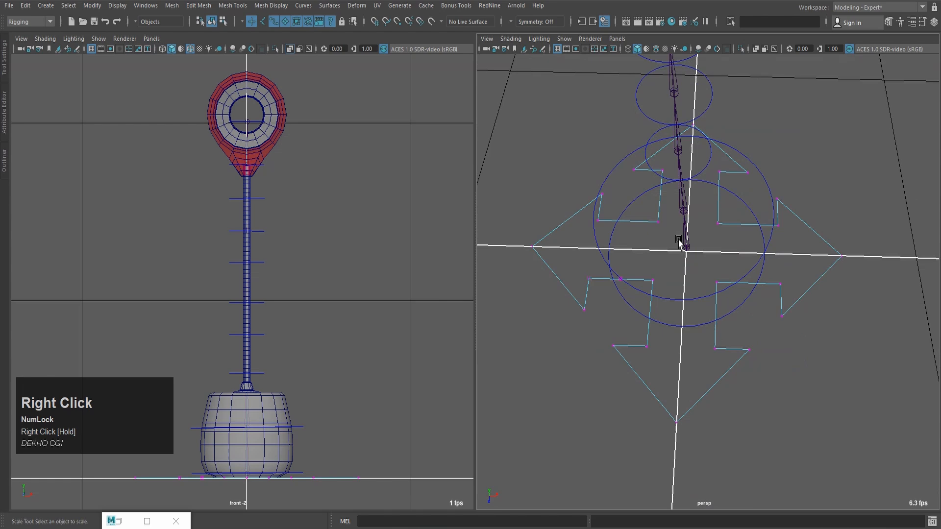
pyautogui.click(653, 220)
pyautogui.press('q')
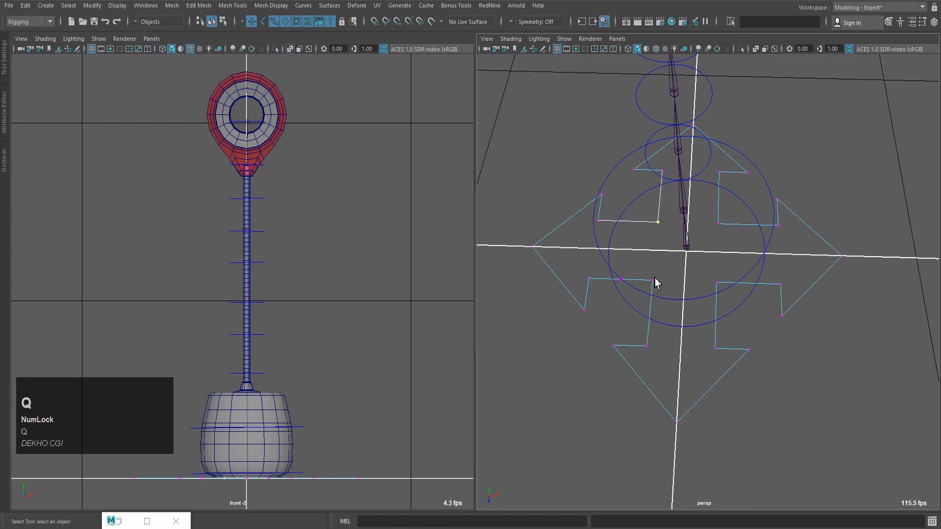
pyautogui.keyDown('shift'); pyautogui.click(653, 279); pyautogui.keyUp('shift')
pyautogui.keyDown('shift'); pyautogui.click(717, 283); pyautogui.keyUp('shift')
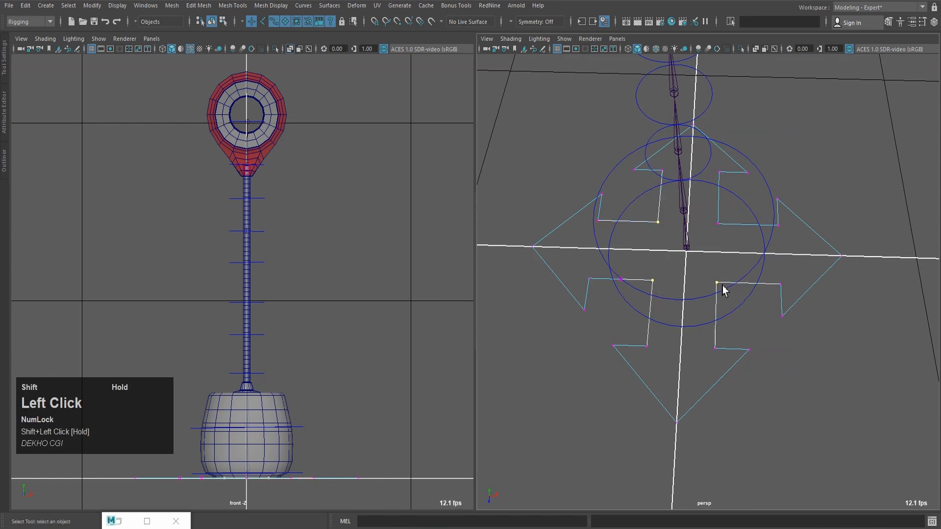
pyautogui.keyDown('shift'); pyautogui.click(717, 224); pyautogui.keyUp('shift')
# Step: Scale the four inner-corner vertices outward from the center so the arrow shafts taper, and return to object mode
pyautogui.keyDown('alt'); pyautogui.moveTo(728, 236); pyautogui.dragTo(715, 256); pyautogui.keyUp('alt')
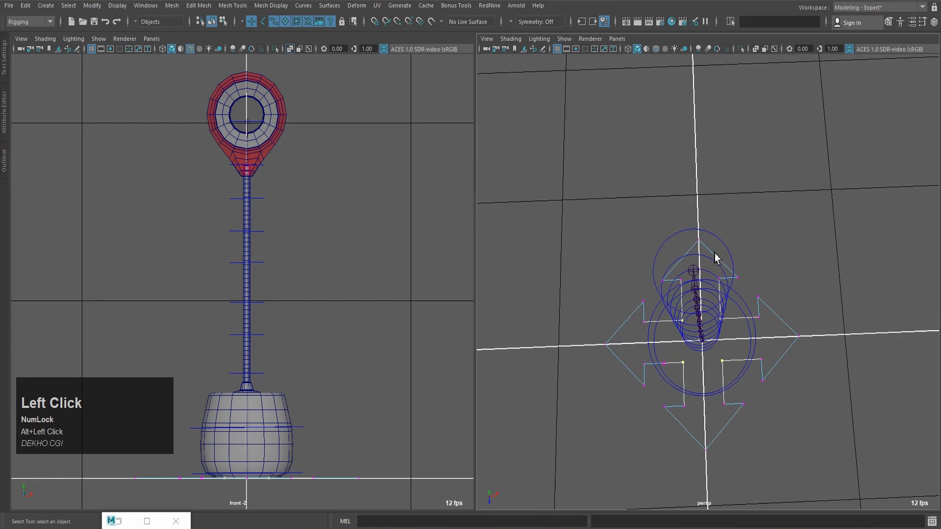
pyautogui.press('r')
pyautogui.moveTo(733, 274); pyautogui.dragTo(735, 277, button='middle')
pyautogui.keyDown('alt'); pyautogui.moveTo(760, 315); pyautogui.dragTo(759, 289, button='middle'); pyautogui.keyUp('alt')
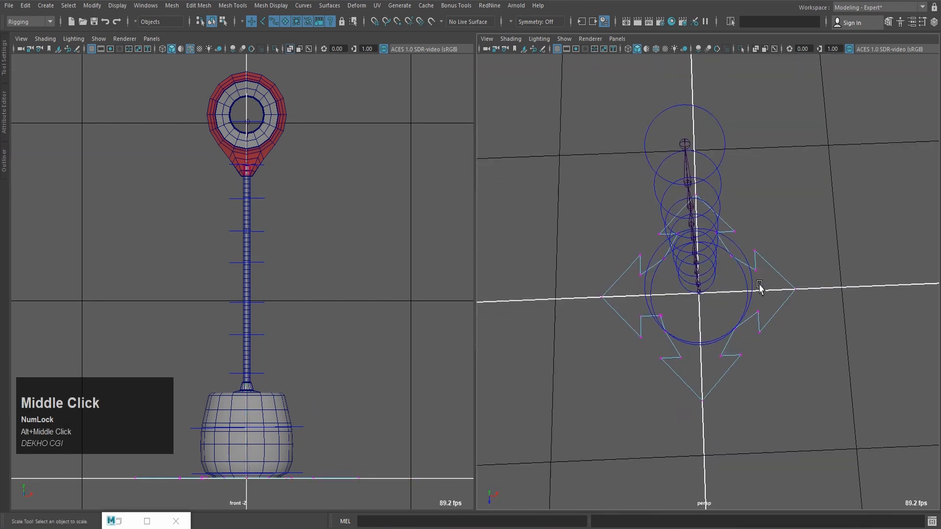
pyautogui.rightClick(758, 239)
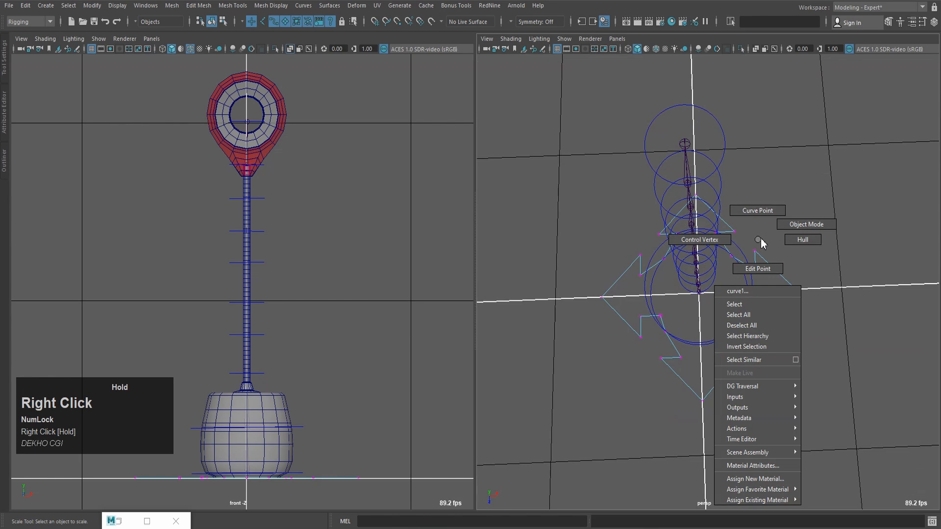
pyautogui.click(819, 263)
pyautogui.keyDown('alt'); pyautogui.moveTo(819, 263); pyautogui.dragTo(772, 283); pyautogui.keyUp('alt')
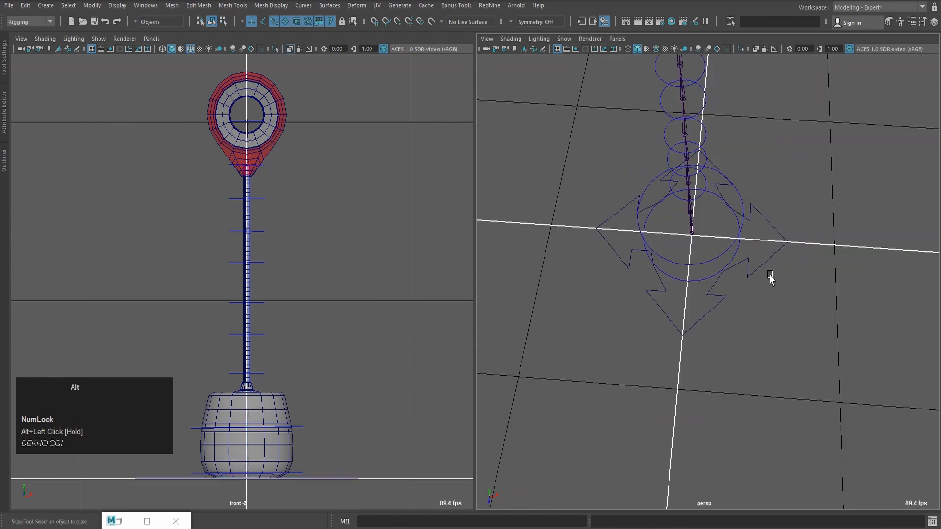
# Step: Show the lamp meshes again and inspect the reshaped four-way arrow curve around the base
pyautogui.press('2')
pyautogui.scroll(2, 768, 275)
pyautogui.click(770, 307)
pyautogui.scroll(-2, 771, 307)
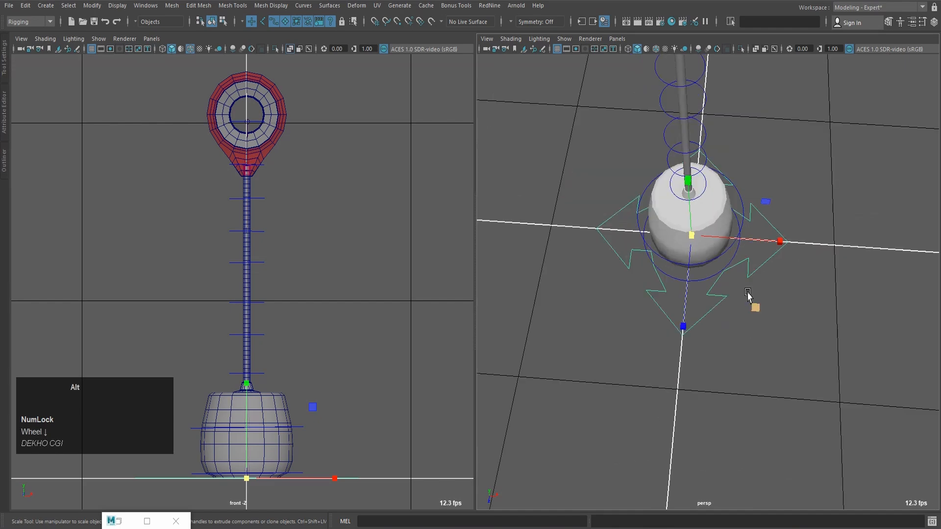
pyautogui.keyDown('alt'); pyautogui.moveTo(748, 294); pyautogui.dragTo(740, 332); pyautogui.keyUp('alt')
pyautogui.click(838, 331)
pyautogui.keyDown('alt'); pyautogui.moveTo(838, 332); pyautogui.dragTo(793, 334, button='middle'); pyautogui.keyUp('alt')
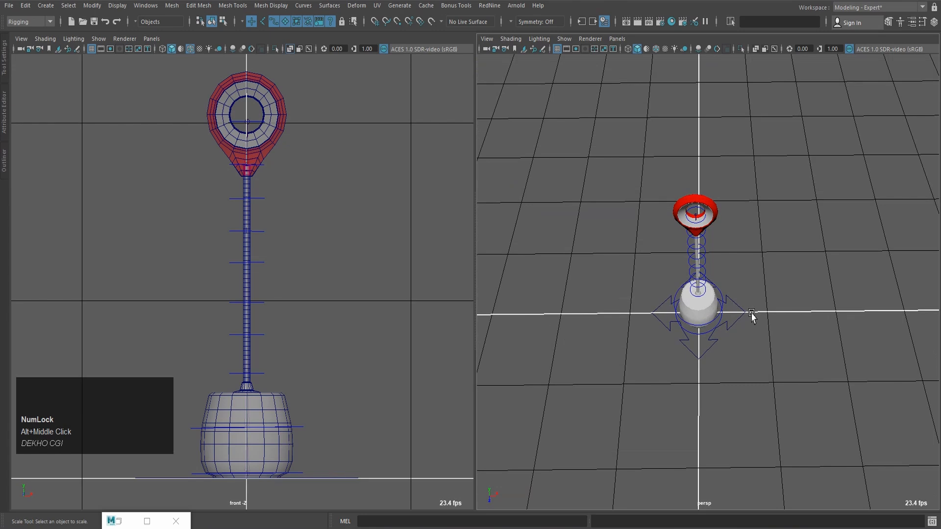
# Step: Open the Outliner, group the four-way arrow curve on its own, and expand the group to show the curve
pyautogui.hotkey('alt', 'o')
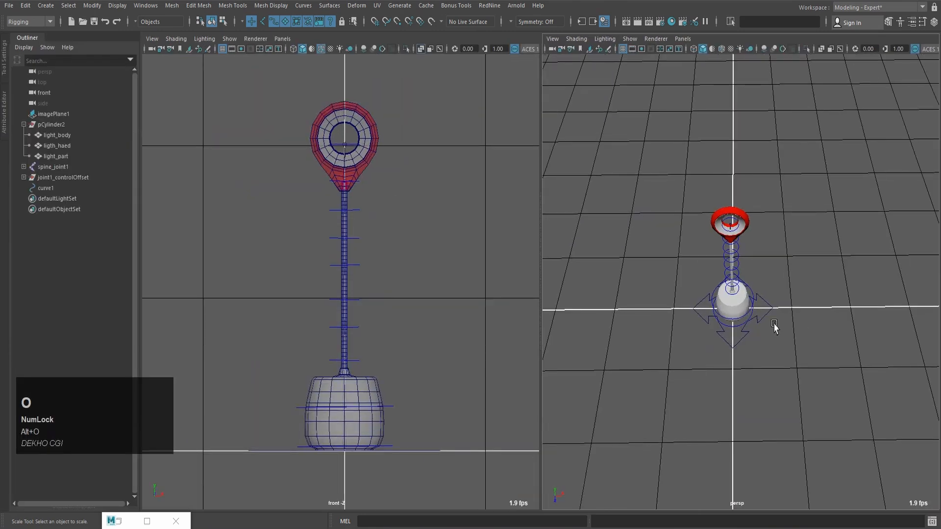
pyautogui.click(777, 327)
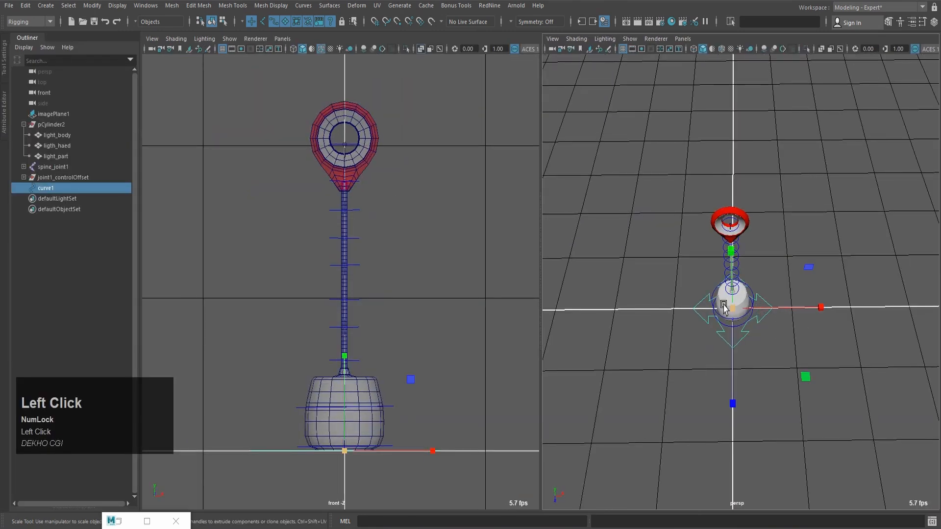
pyautogui.press('g')
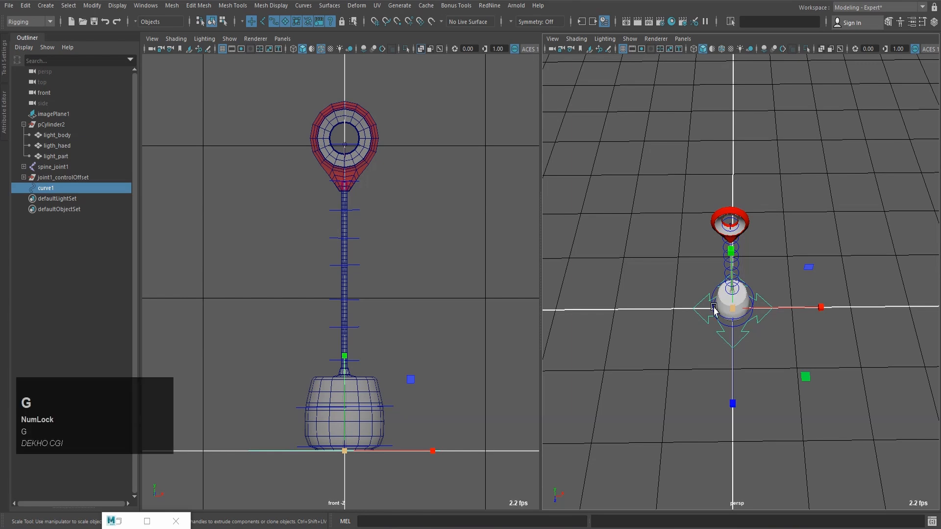
pyautogui.hotkey('ctrl', 'g')
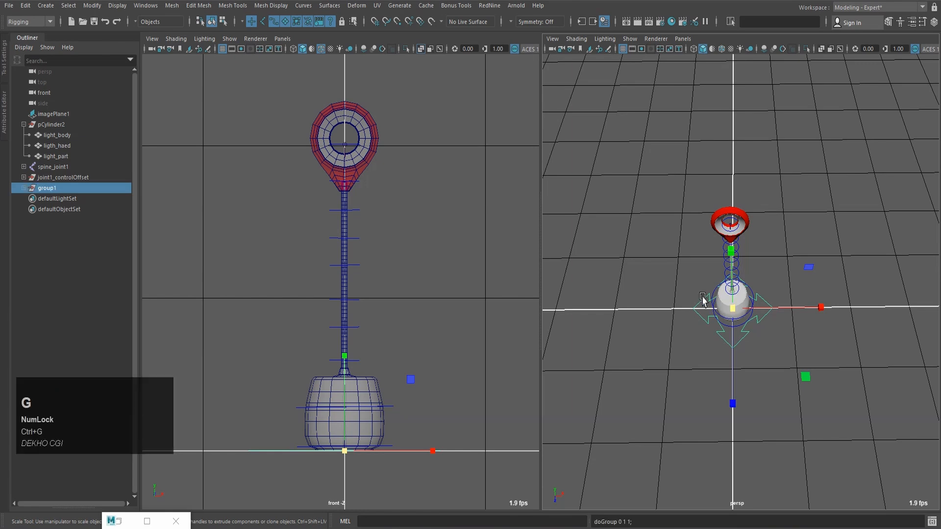
pyautogui.click(24, 188)
pyautogui.click(24, 188)
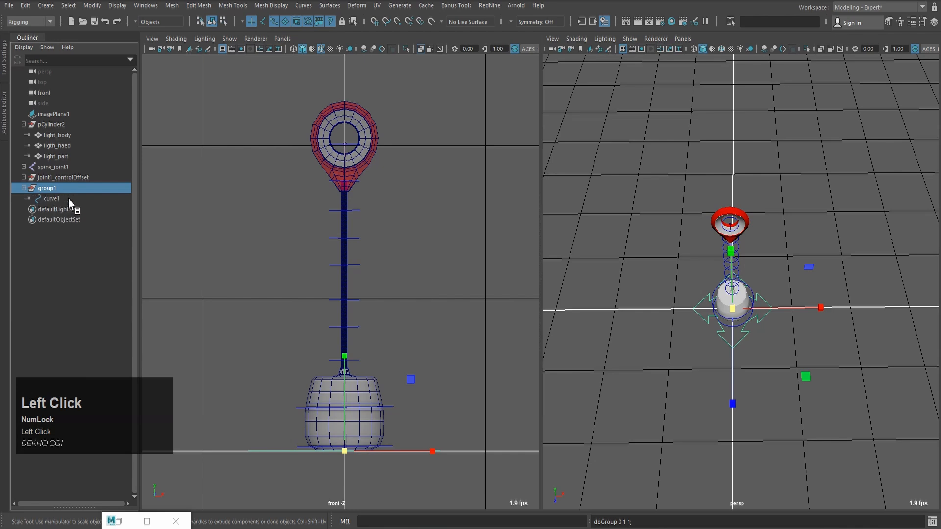
# Step: Rename the four-way arrow curve as gowlb_ctr
pyautogui.doubleClick(68, 199)
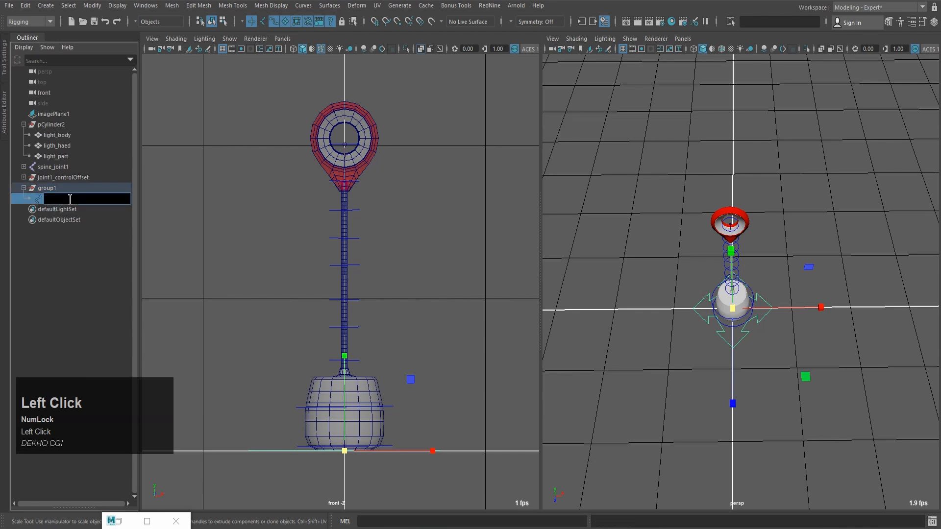
pyautogui.write('g')
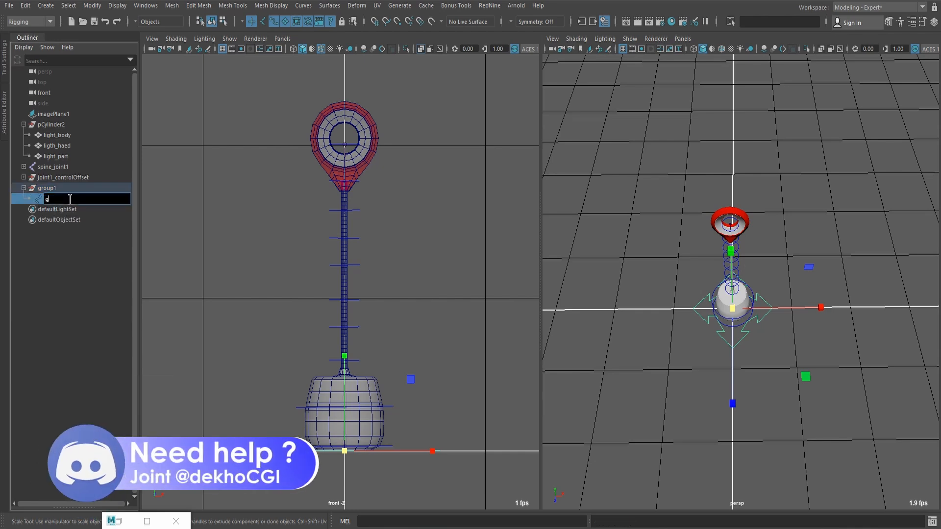
pyautogui.write('o')
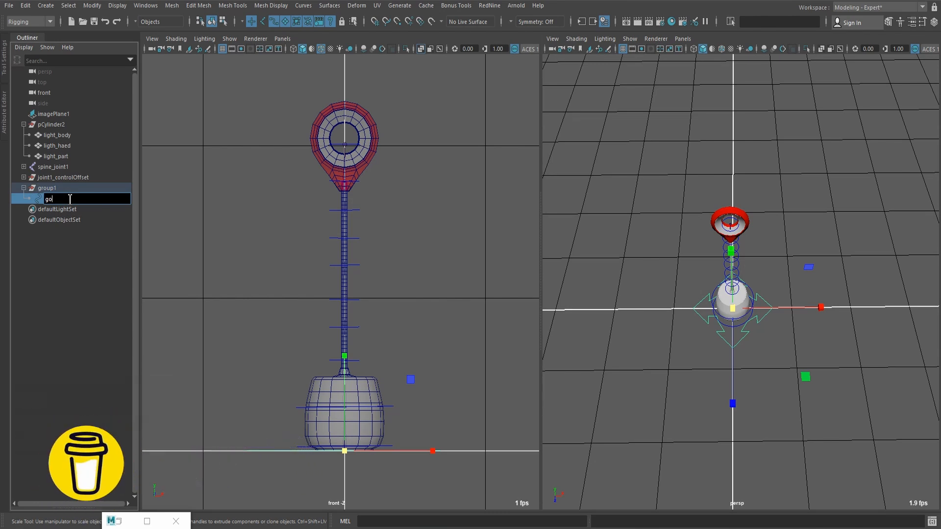
pyautogui.write('wlb_ctr')
pyautogui.click(94, 199)
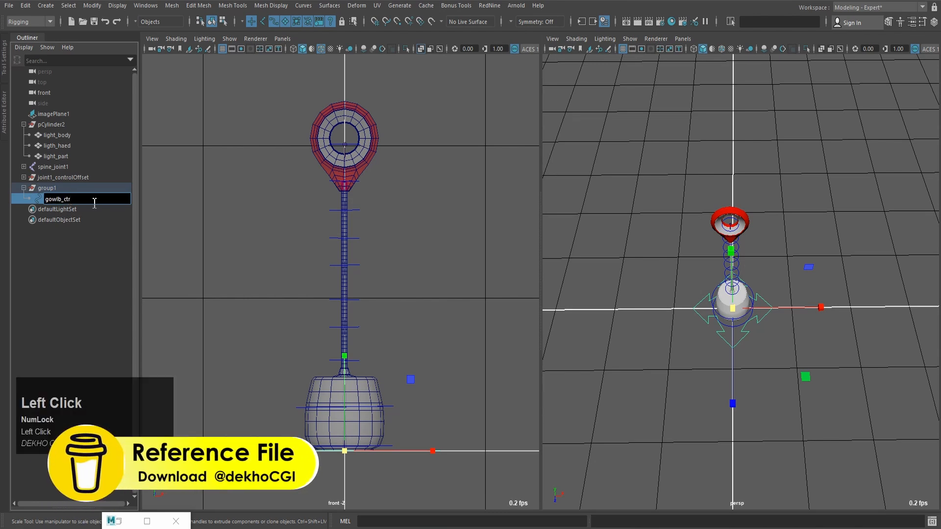
pyautogui.press('Return')
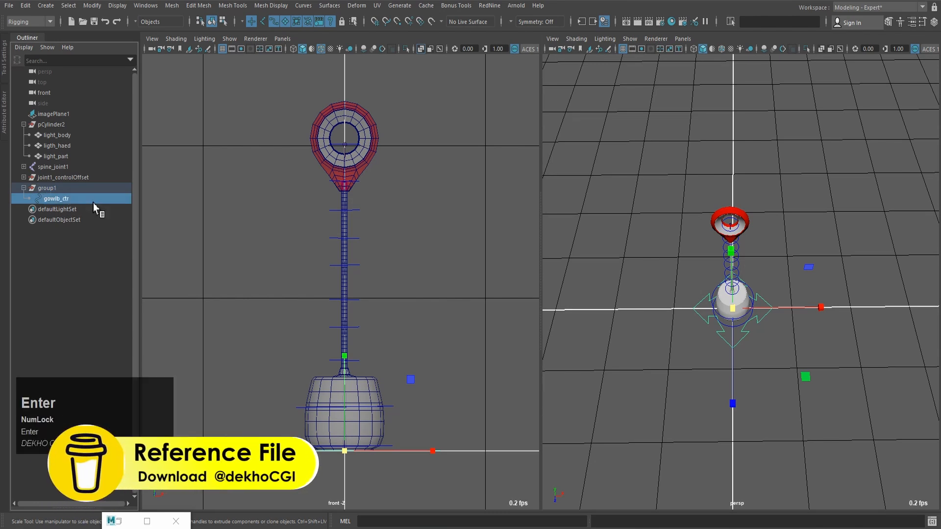
# Step: Rename the group above the arrow curve as gowlb_ctr_gurp
pyautogui.doubleClick(72, 189)
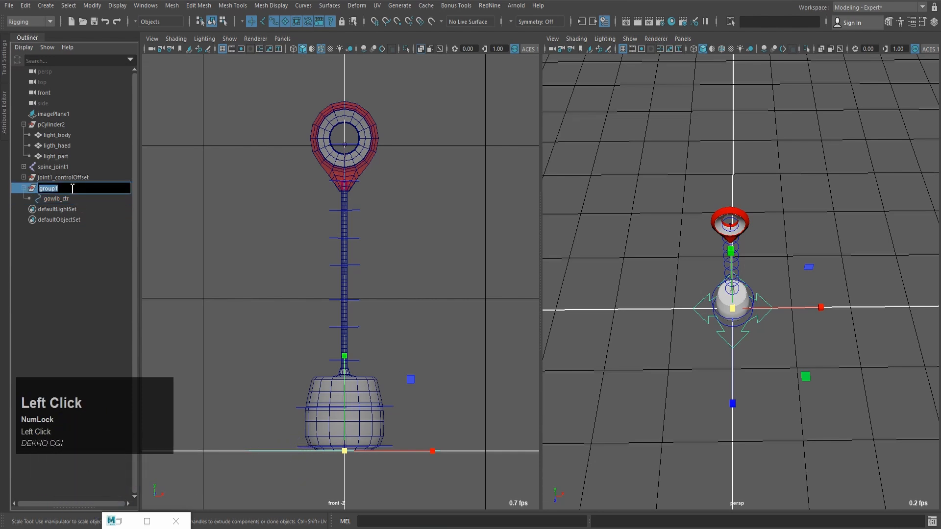
pyautogui.write('gowlb_ctr')
pyautogui.press('shift')
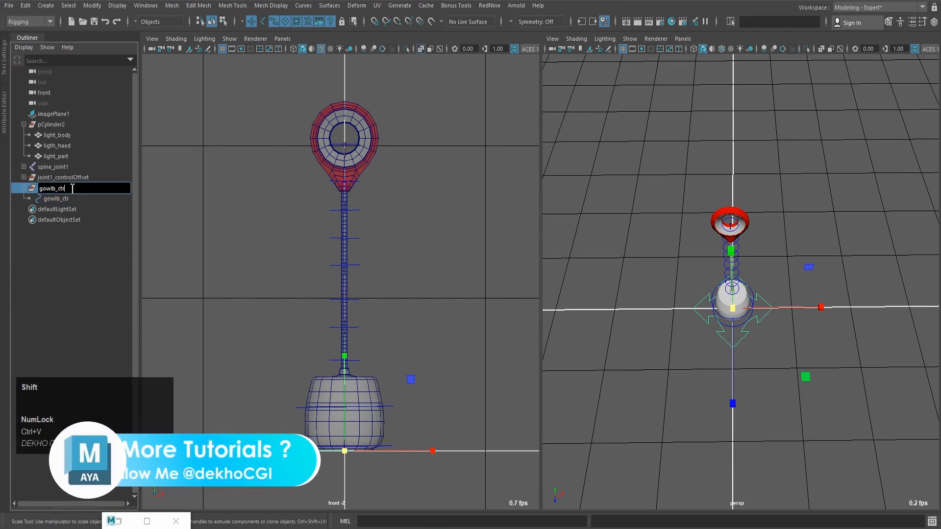
pyautogui.write('_')
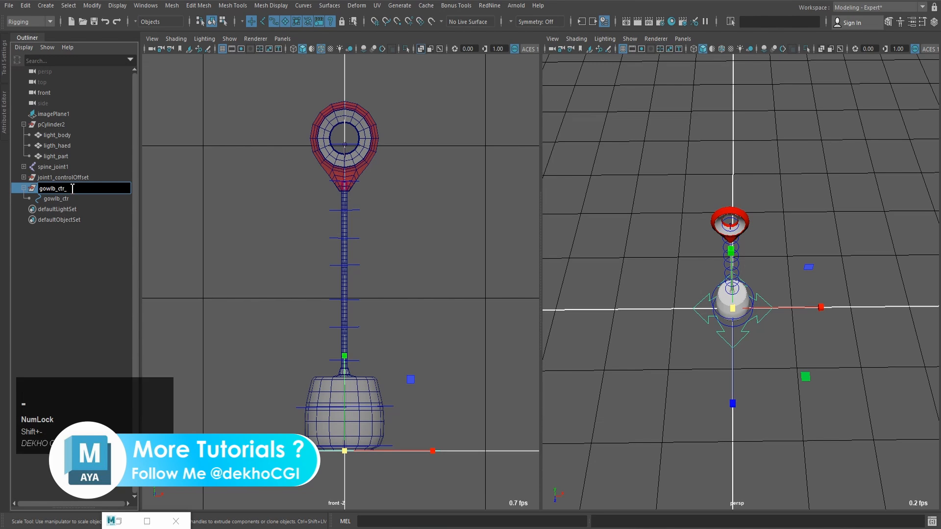
pyautogui.write('gurp')
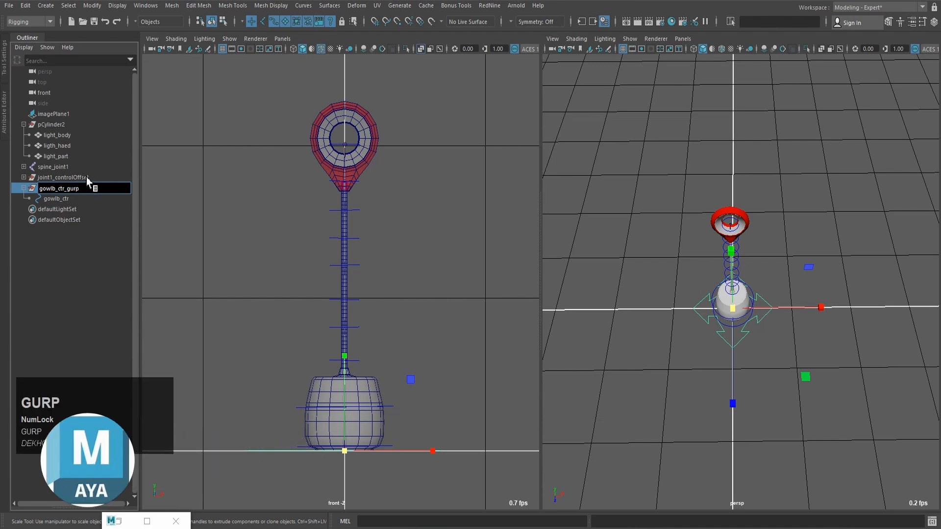
pyautogui.press('Return')
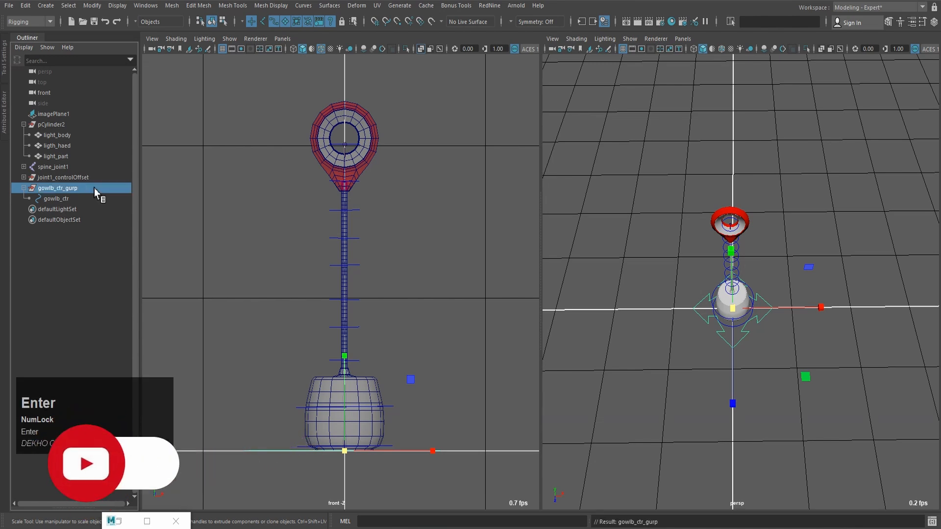
# Step: Parent the joint1_controlOffset group under the gowlb_ctr curve
pyautogui.click(67, 180)
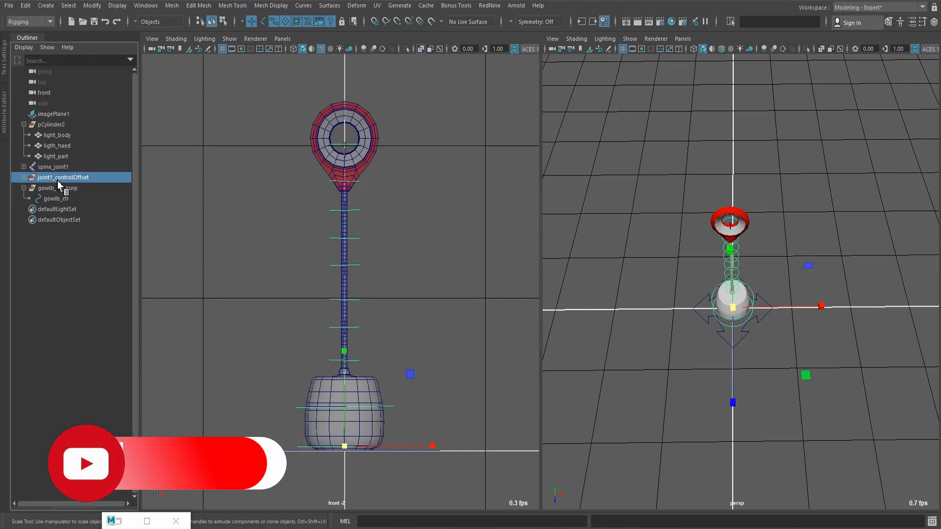
pyautogui.moveTo(58, 181); pyautogui.dragTo(67, 200, button='middle')
pyautogui.click(641, 309)
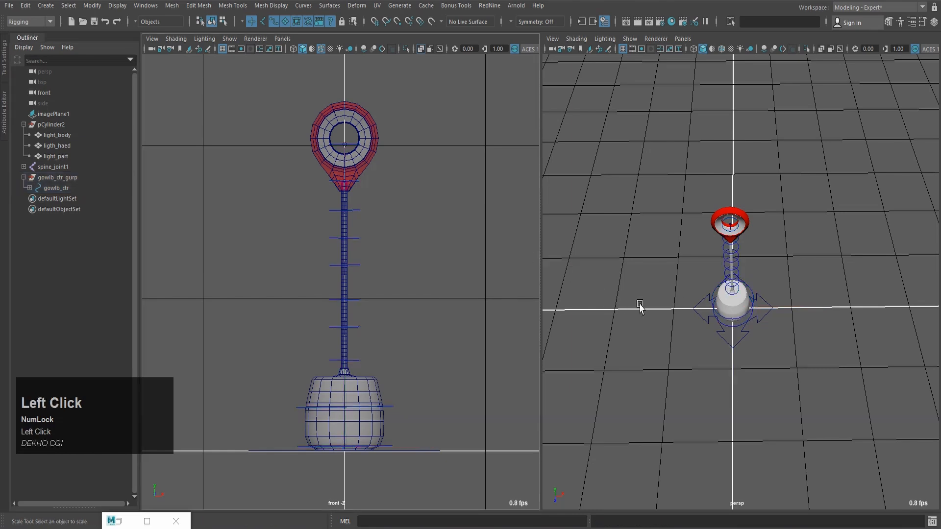
# Step: Test-move the gowlb_ctr control along the X axis and undo the move
pyautogui.scroll(3, 640, 342)
pyautogui.click(632, 357)
pyautogui.scroll(-5, 622, 394)
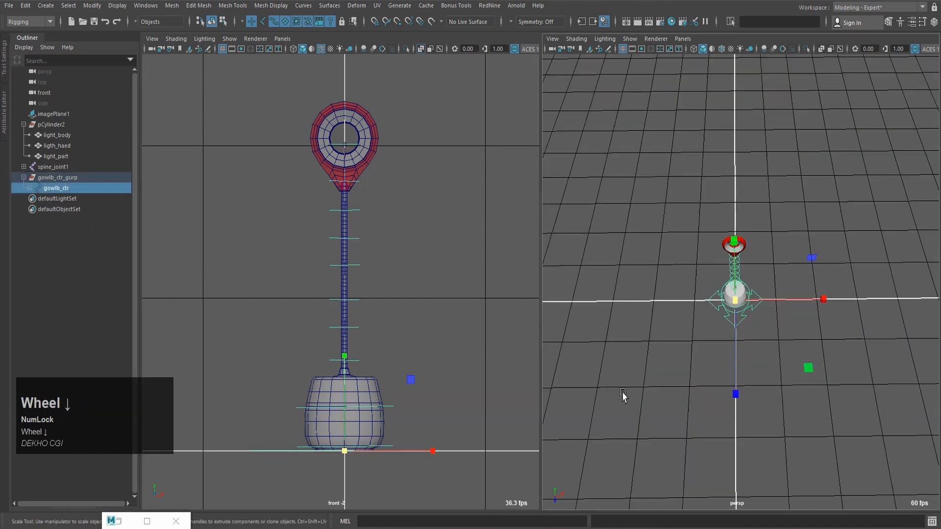
pyautogui.keyDown('alt'); pyautogui.moveTo(622, 394); pyautogui.dragTo(817, 250); pyautogui.keyUp('alt')
pyautogui.press('w')
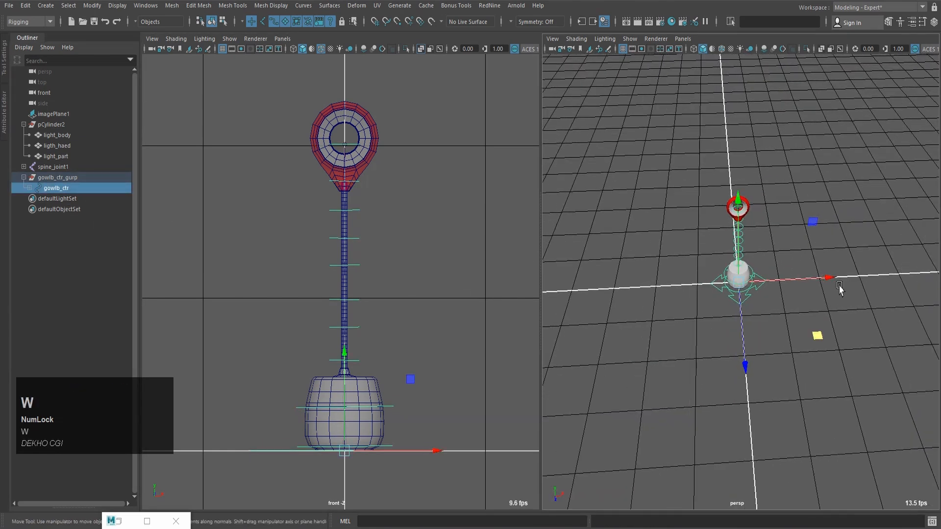
pyautogui.moveTo(839, 289); pyautogui.dragTo(831, 262)
pyautogui.press('z')
# Step: Test-scale the gowlb_ctr control uniformly and undo the scaling
pyautogui.scroll(2, 800, 307)
pyautogui.keyDown('alt'); pyautogui.moveTo(800, 307); pyautogui.dragTo(756, 258); pyautogui.keyUp('alt')
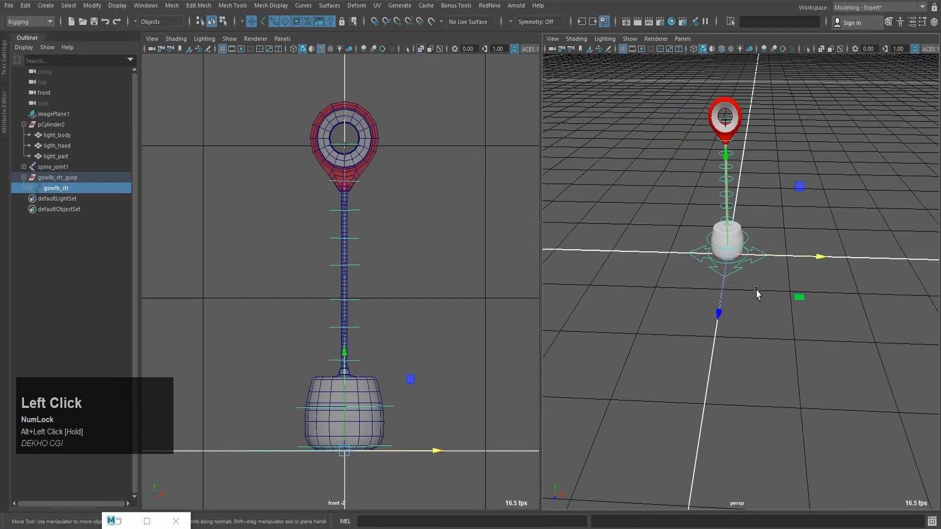
pyautogui.press('r')
pyautogui.moveTo(758, 292)
pyautogui.mouseDown(button='middle')
pyautogui.moveTo(846, 279)
pyautogui.moveTo(743, 293)
pyautogui.moveTo(754, 296)
pyautogui.mouseUp(button='middle')
pyautogui.press('z')
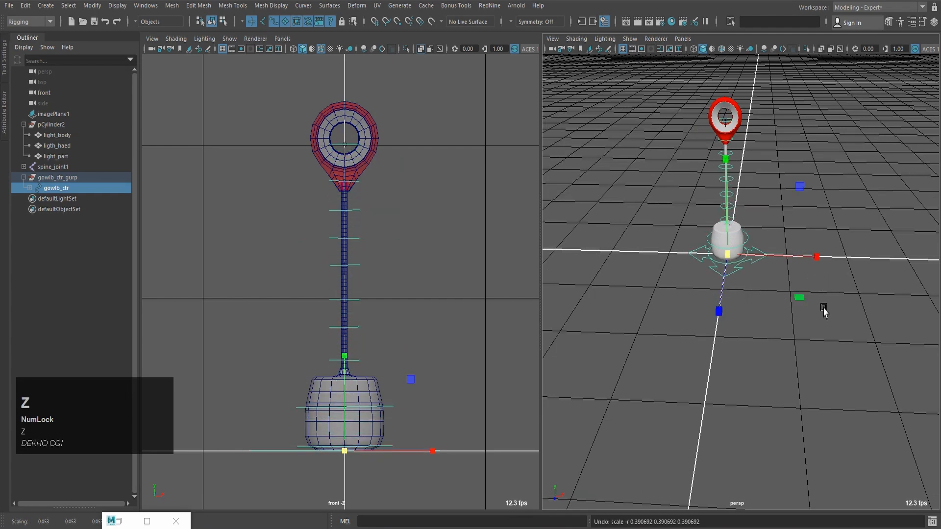
# Step: Select the gowlb_ctr curve and open its Channel Box as a floating window beside the lamp in the perspective view
pyautogui.click(82, 188)
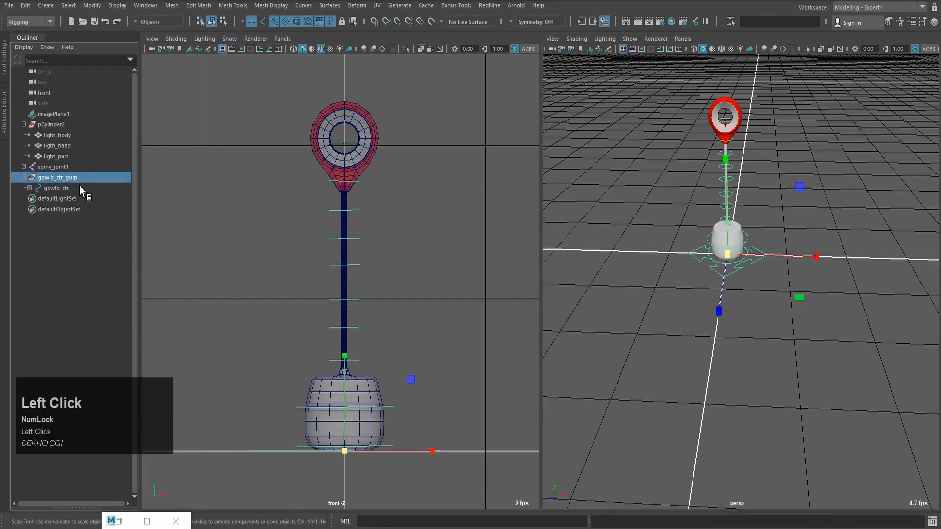
pyautogui.keyDown('alt'); pyautogui.moveTo(918, 119); pyautogui.dragTo(858, 167, button='middle'); pyautogui.keyUp('alt')
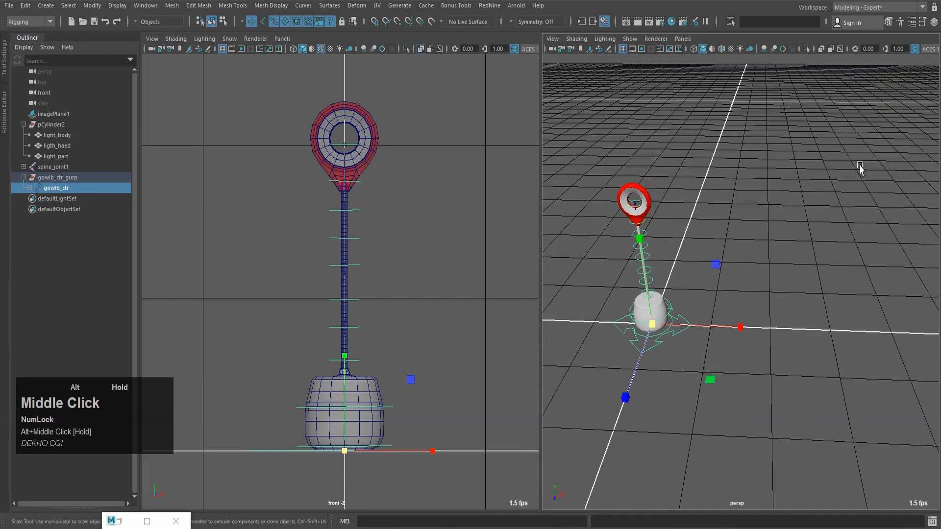
pyautogui.press('shift')
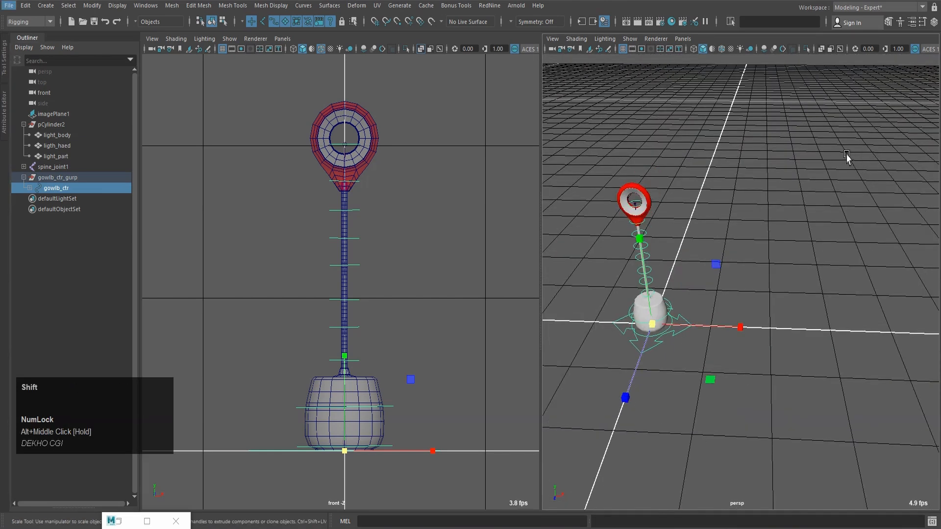
pyautogui.hotkey('shift', '3')
pyautogui.moveTo(426, 118); pyautogui.dragTo(801, 124)
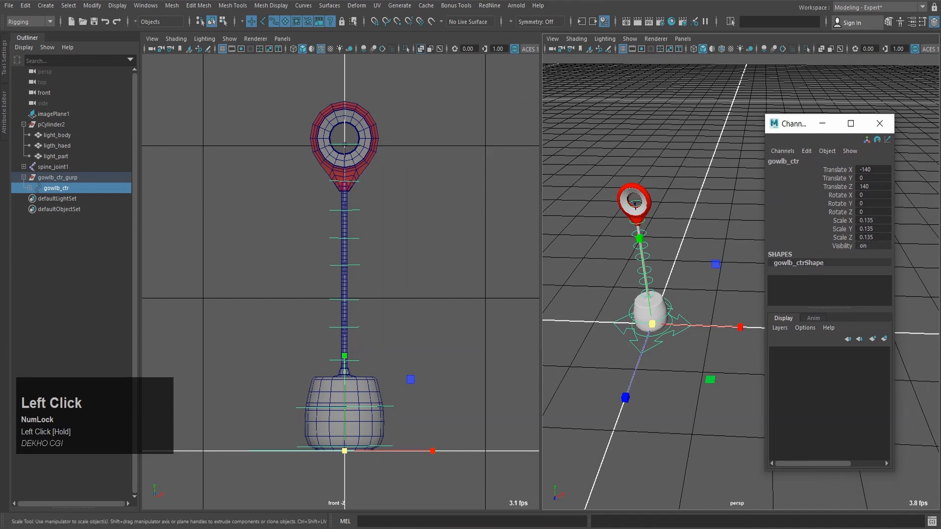
# Step: Move the joint1_controlOffset group out from under gowlb_ctr and into the pCylinder2 group
pyautogui.moveTo(887, 169)
pyautogui.mouseDown()
pyautogui.moveTo(889, 240)
pyautogui.moveTo(888, 170)
pyautogui.mouseUp()
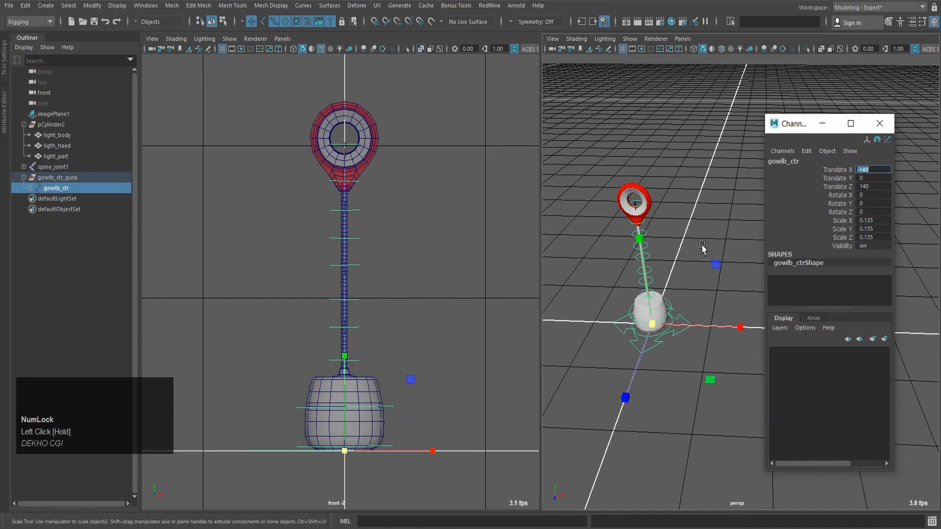
pyautogui.click(30, 190)
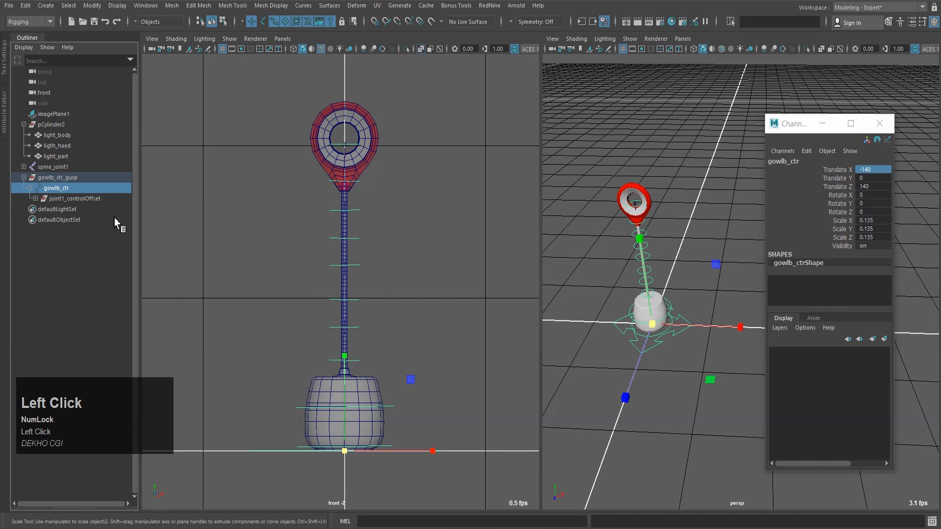
pyautogui.click(49, 199)
pyautogui.moveTo(63, 202); pyautogui.dragTo(59, 165, button='middle')
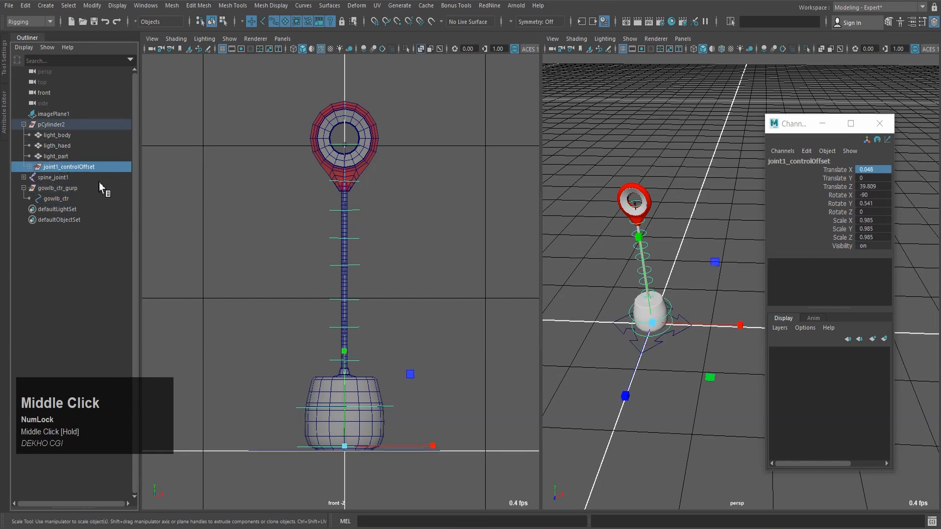
# Step: Freeze the translation of the gowlb_ctr curve, followed by a freeze of all its transforms
pyautogui.click(65, 201)
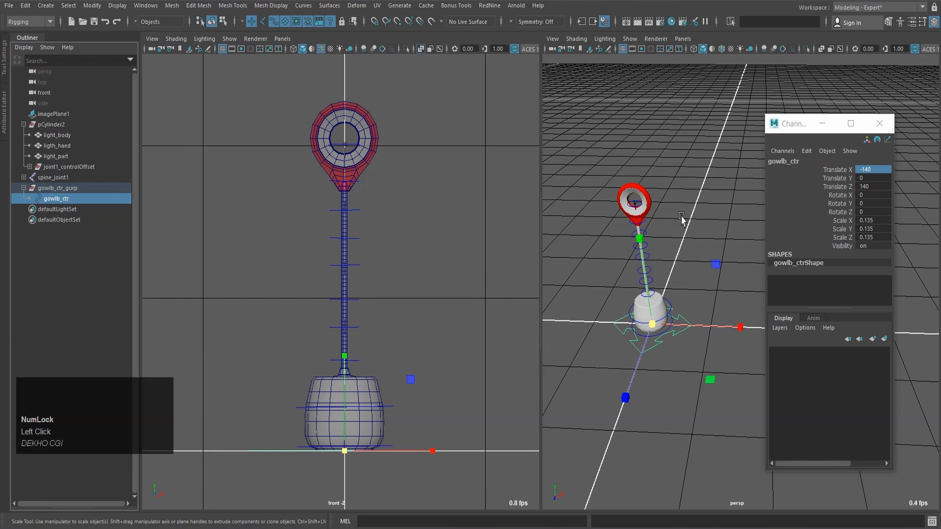
pyautogui.click(783, 151)
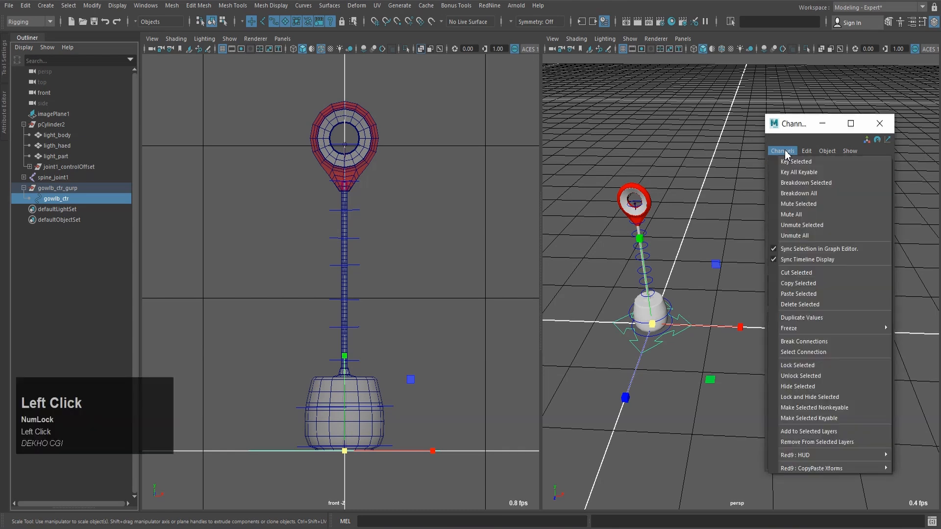
pyautogui.moveTo(793, 328)
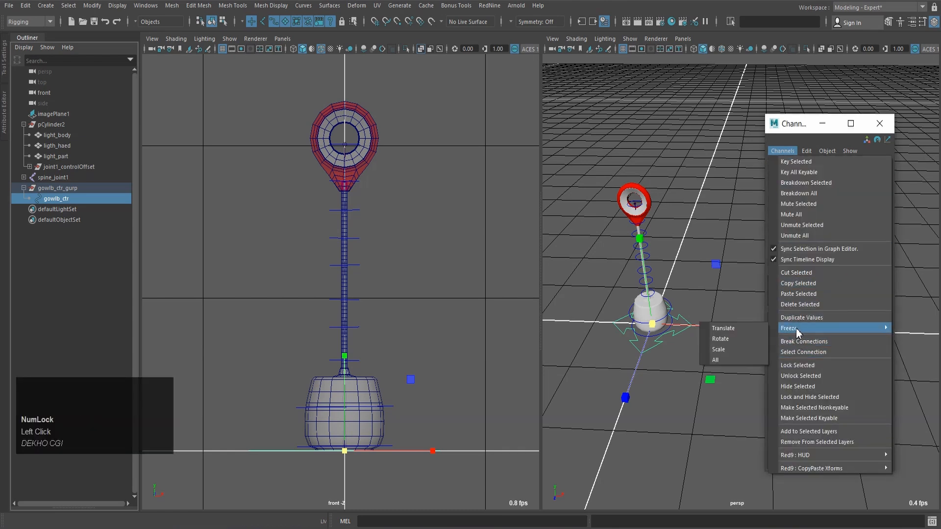
pyautogui.click(732, 328)
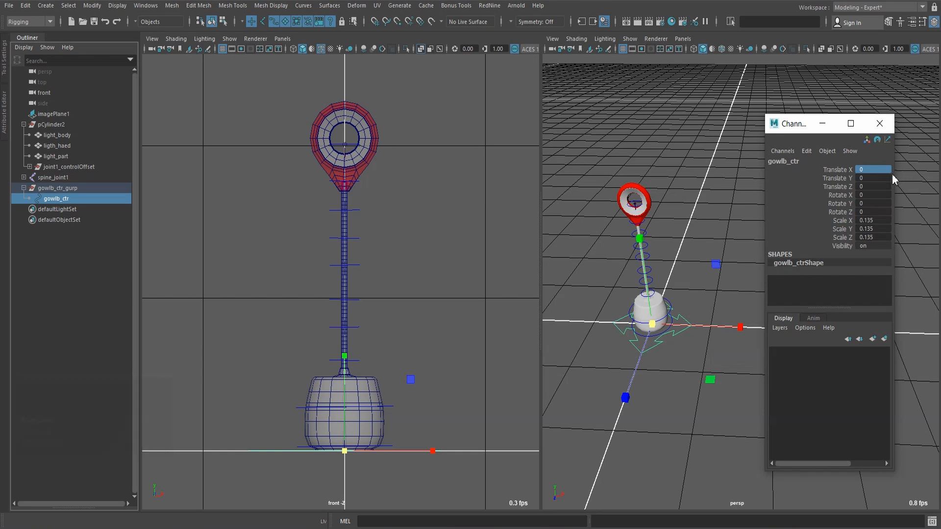
pyautogui.click(782, 151)
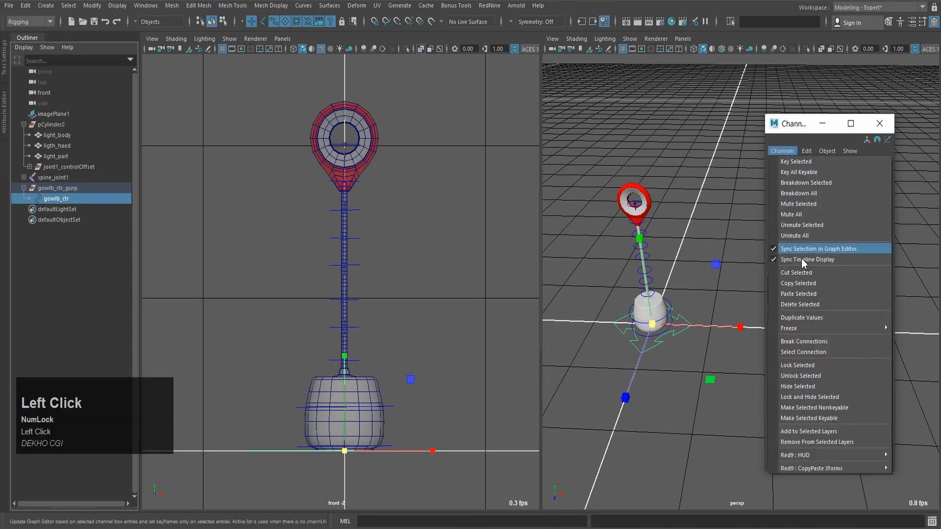
pyautogui.moveTo(807, 332)
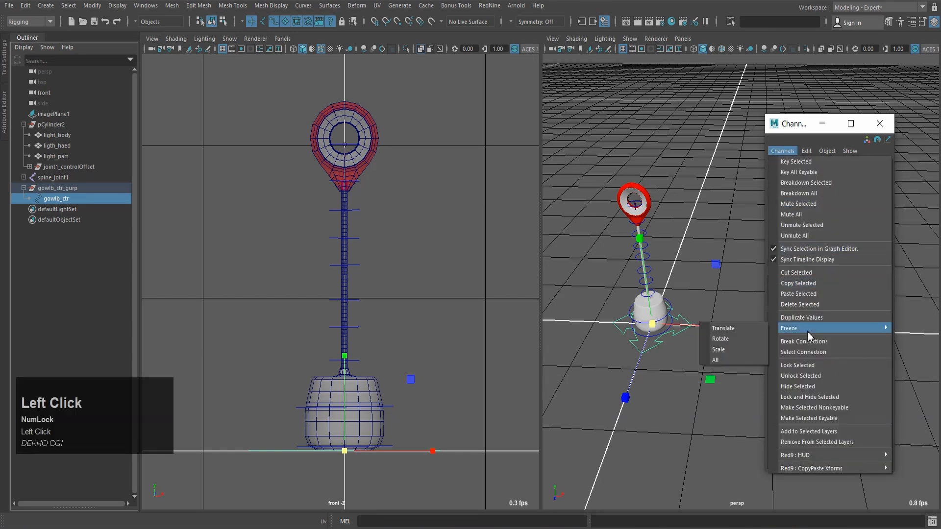
pyautogui.click(737, 360)
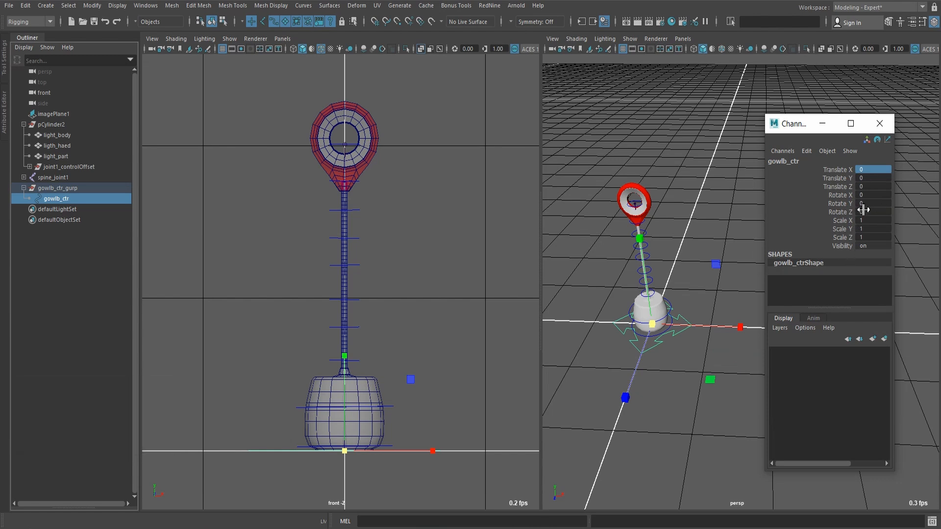
# Step: Compare the channel values of gowlb_ctr_gurp and gowlb_ctr, and close the floating Channel Box
pyautogui.moveTo(804, 128); pyautogui.dragTo(756, 119)
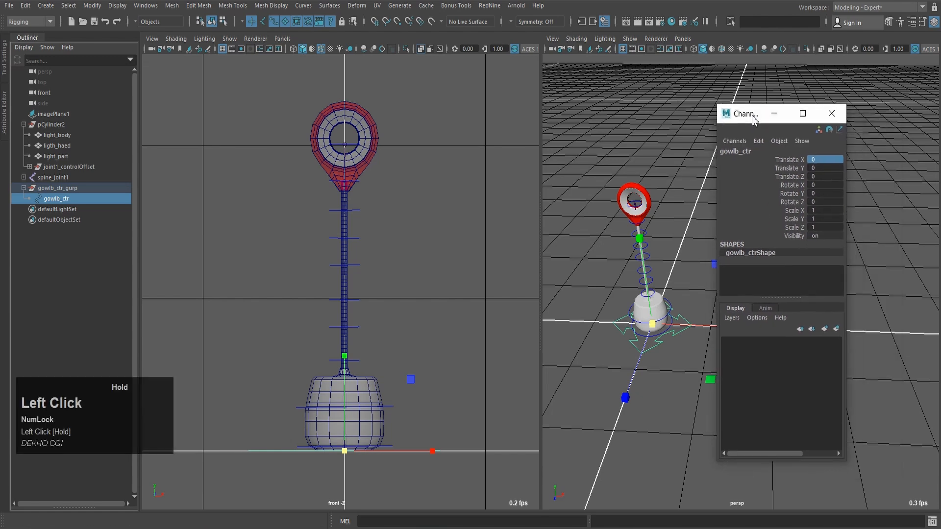
pyautogui.click(62, 191)
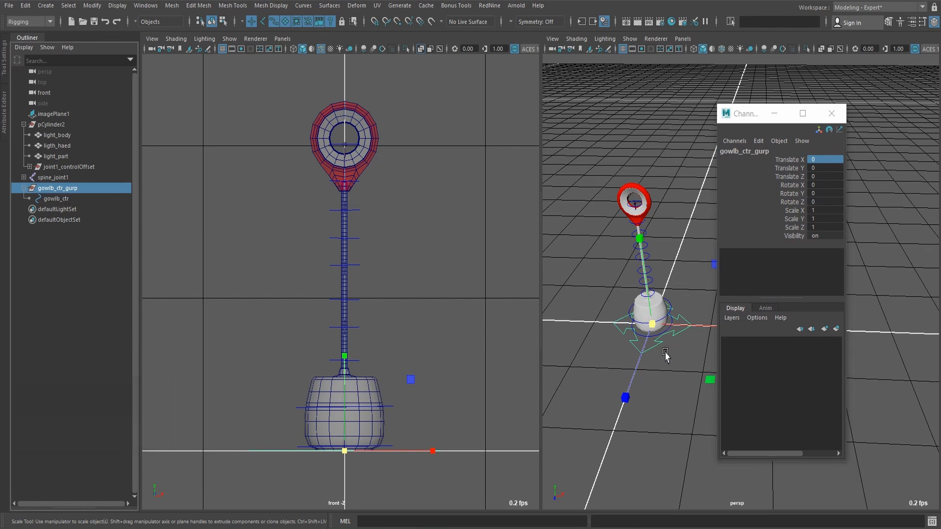
pyautogui.click(617, 336)
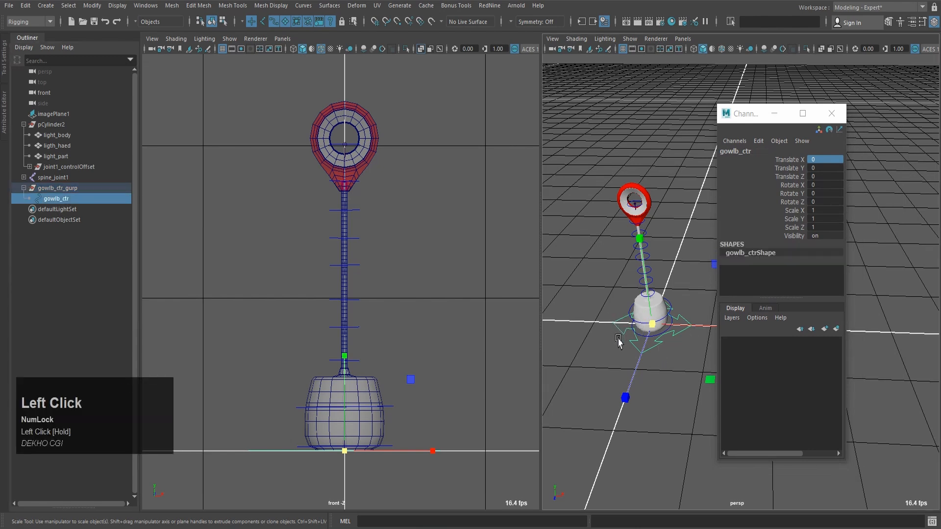
pyautogui.click(59, 189)
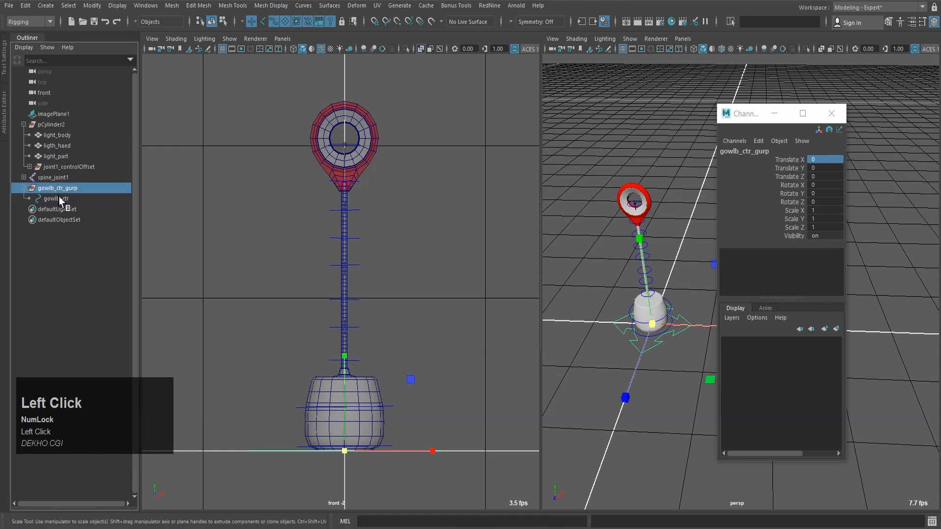
pyautogui.click(60, 199)
pyautogui.click(831, 114)
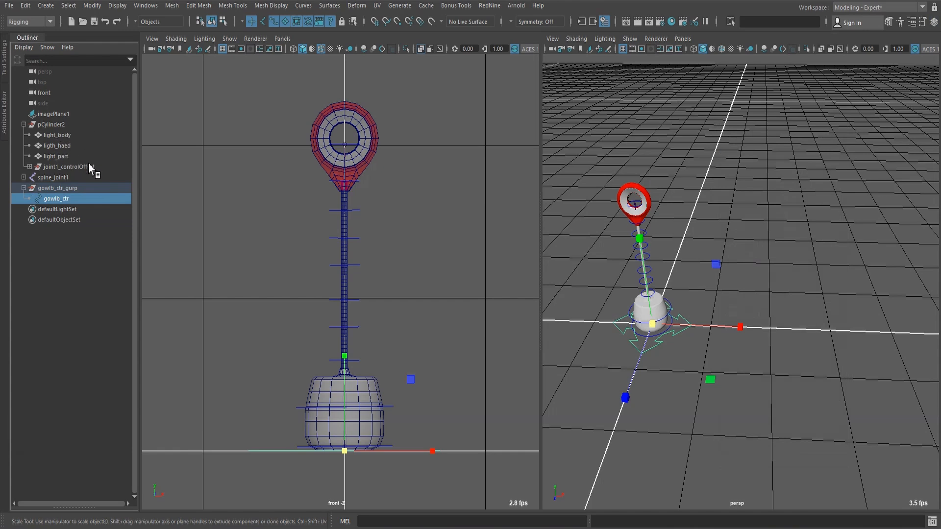
# Step: Parent the joint1_controlOffset group back under the gowlb_ctr curve
pyautogui.click(30, 167)
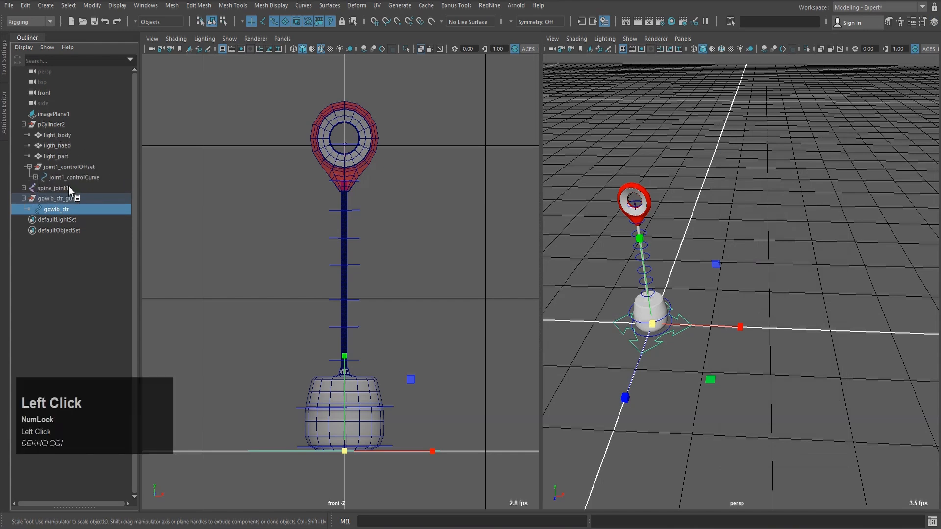
pyautogui.click(30, 167)
pyautogui.click(66, 167)
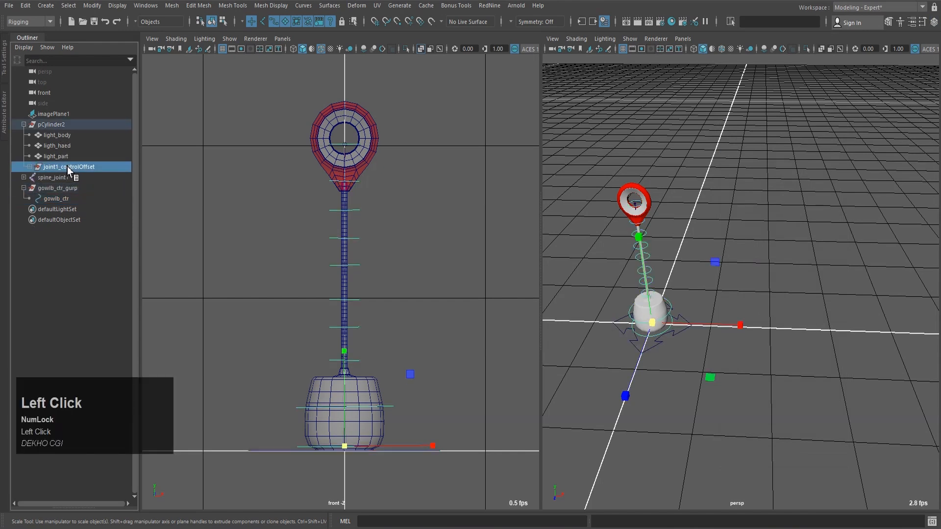
pyautogui.moveTo(71, 168); pyautogui.dragTo(69, 203, button='middle')
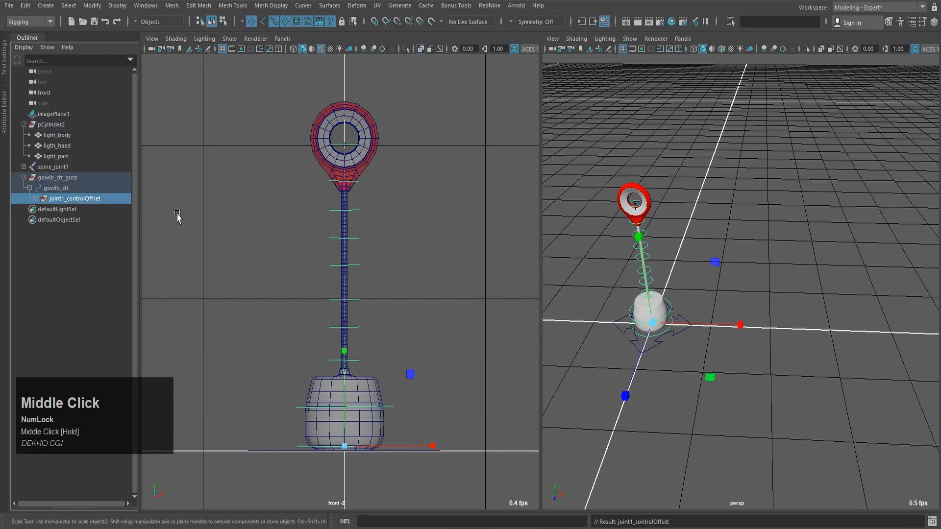
# Step: Test-move the gowlb_ctr control along the X axis, undo the move and clear the selection
pyautogui.click(662, 366)
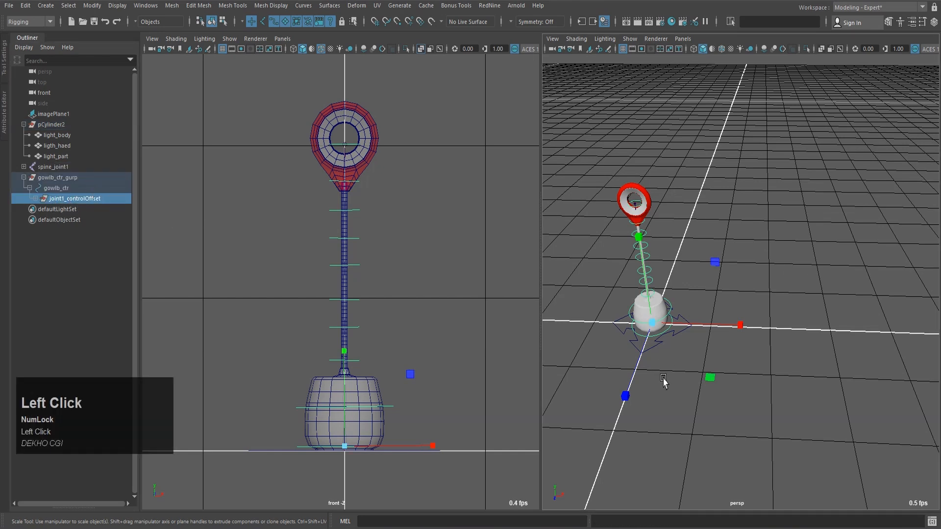
pyautogui.click(657, 357)
pyautogui.press('w')
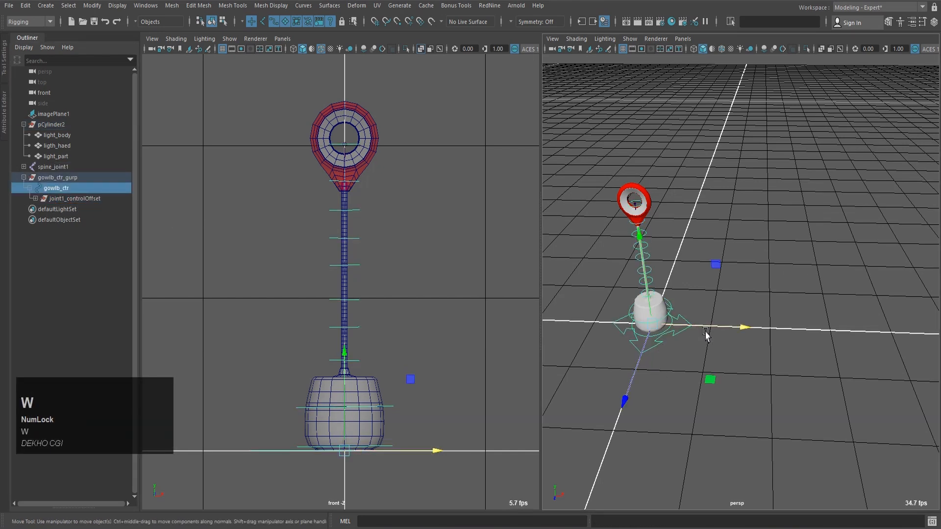
pyautogui.moveTo(706, 332); pyautogui.dragTo(808, 324)
pyautogui.press('z')
pyautogui.click(783, 367)
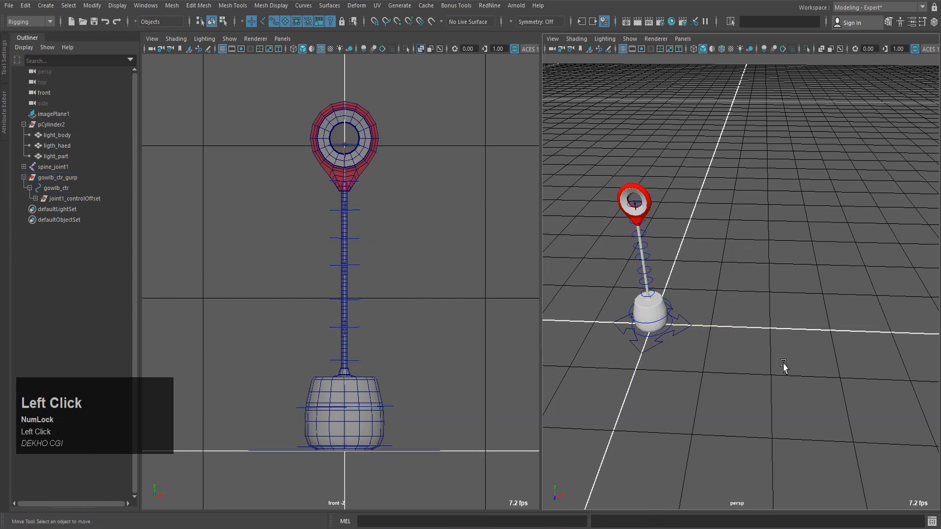
# Step: Select light_body, ligth_haed, light_part and spine_joint1, and open the Bind Skin options reset to their defaults
pyautogui.keyDown('alt'); pyautogui.moveTo(783, 368); pyautogui.dragTo(761, 360, button='middle'); pyautogui.keyUp('alt')
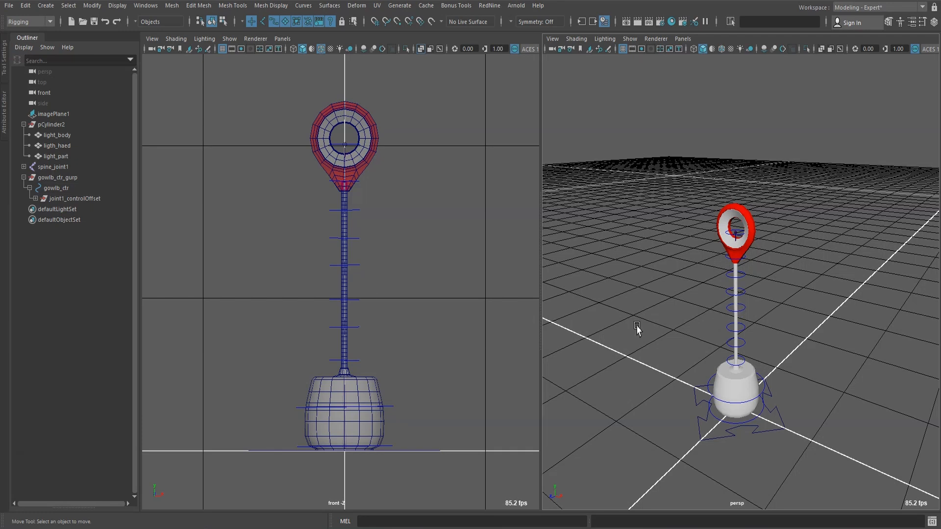
pyautogui.click(24, 167)
pyautogui.moveTo(63, 134); pyautogui.dragTo(63, 167)
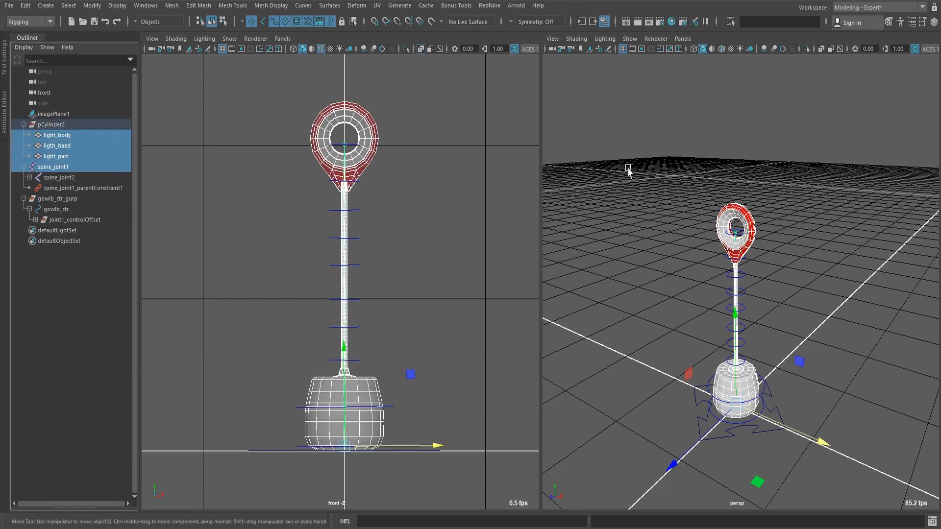
pyautogui.press('space')
pyautogui.click(596, 189)
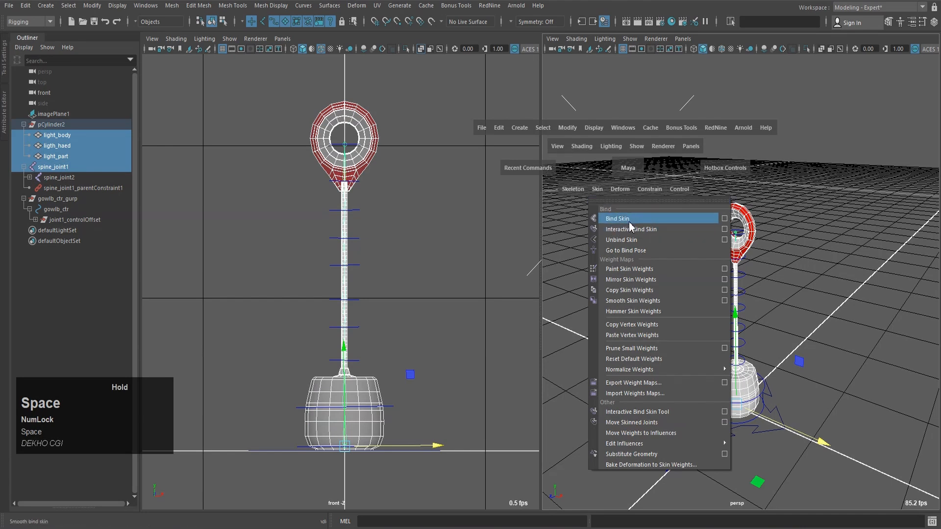
pyautogui.click(724, 218)
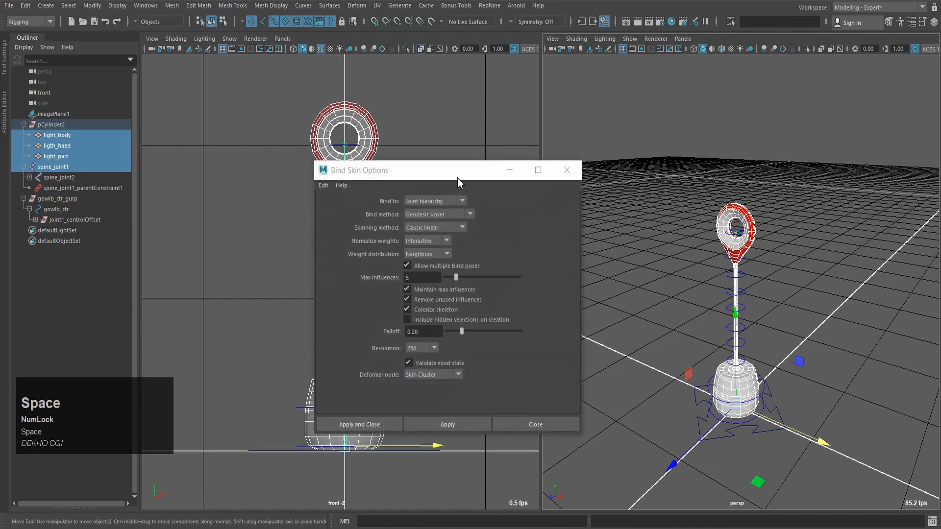
pyautogui.moveTo(461, 175); pyautogui.dragTo(534, 119)
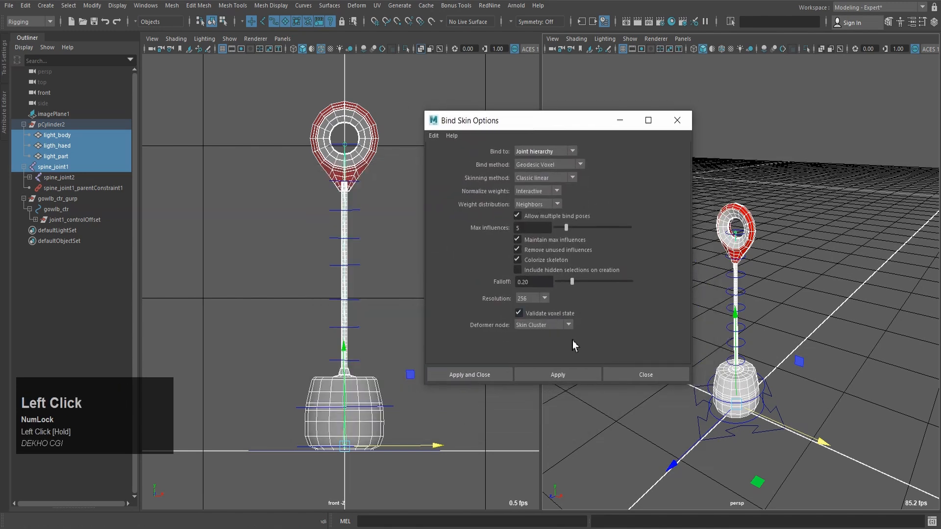
pyautogui.click(433, 135)
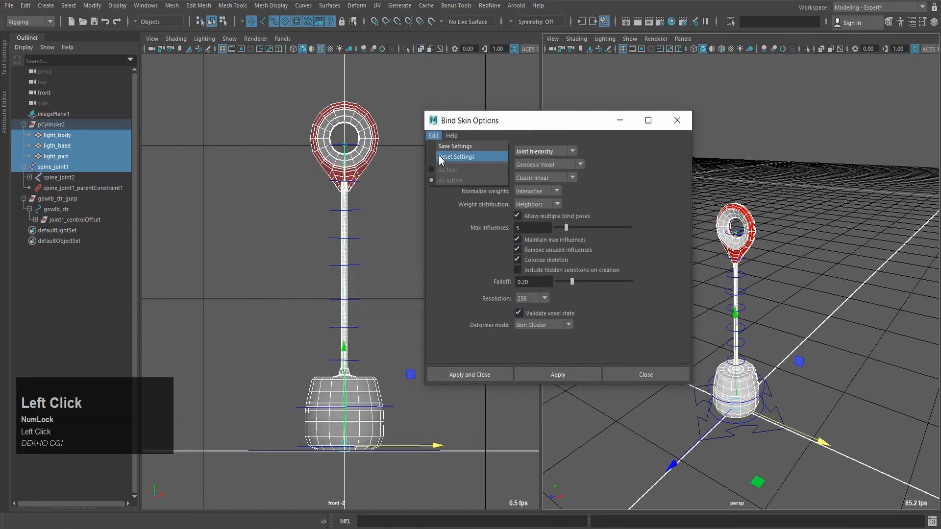
pyautogui.click(455, 157)
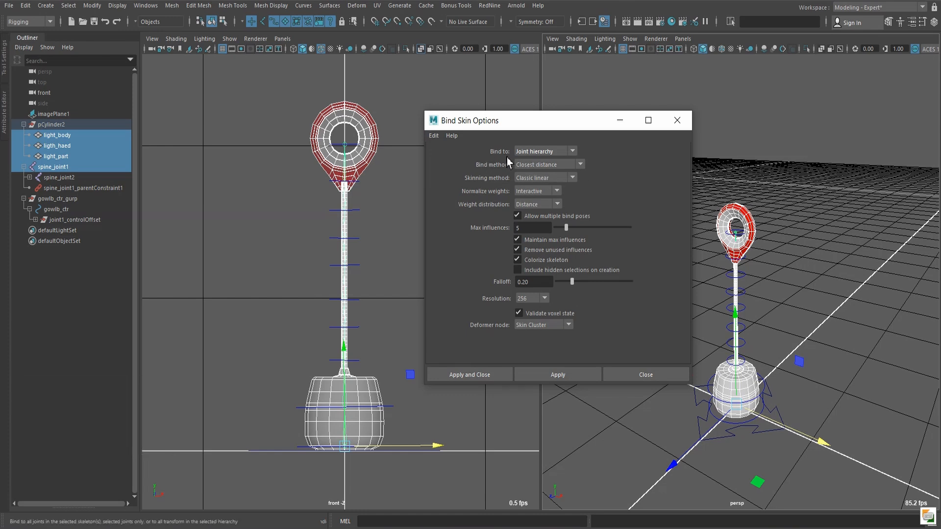
# Step: Review the available Bind to and Bind method choices in the Bind Skin options
pyautogui.click(571, 151)
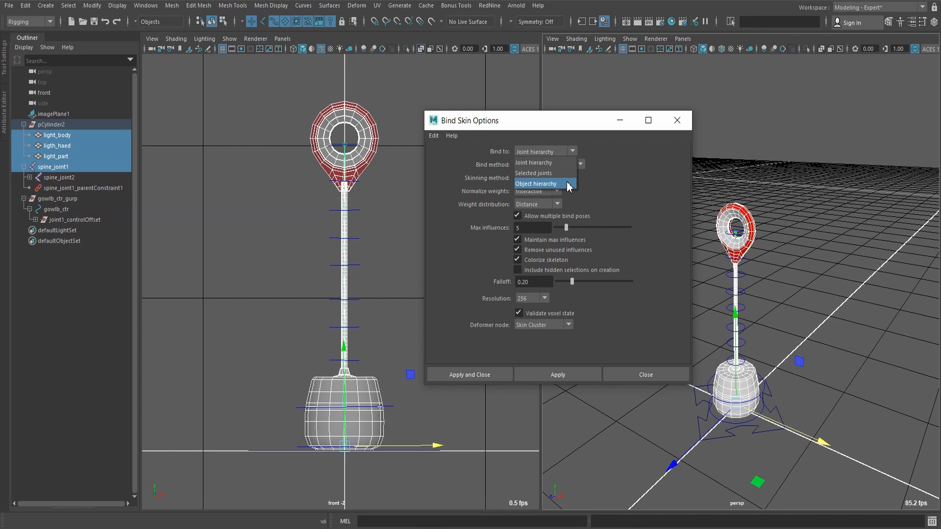
pyautogui.click(633, 165)
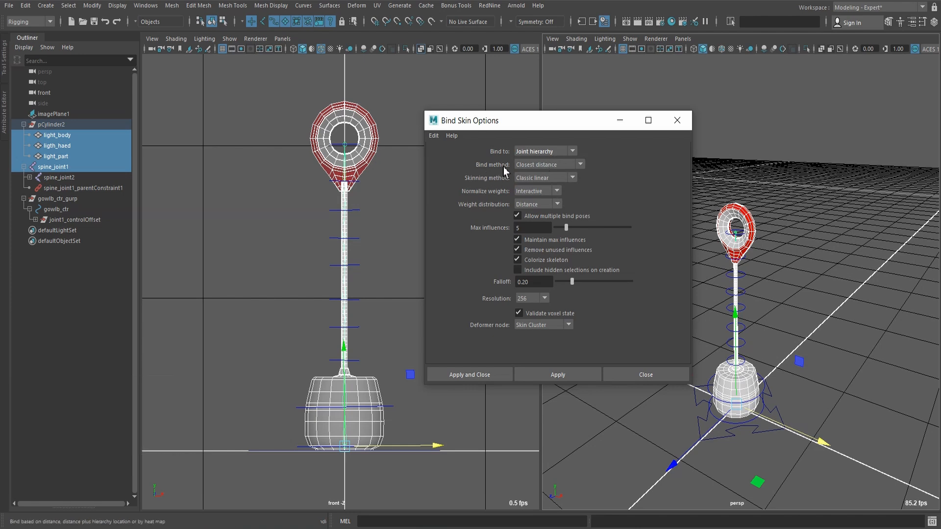
pyautogui.click(582, 165)
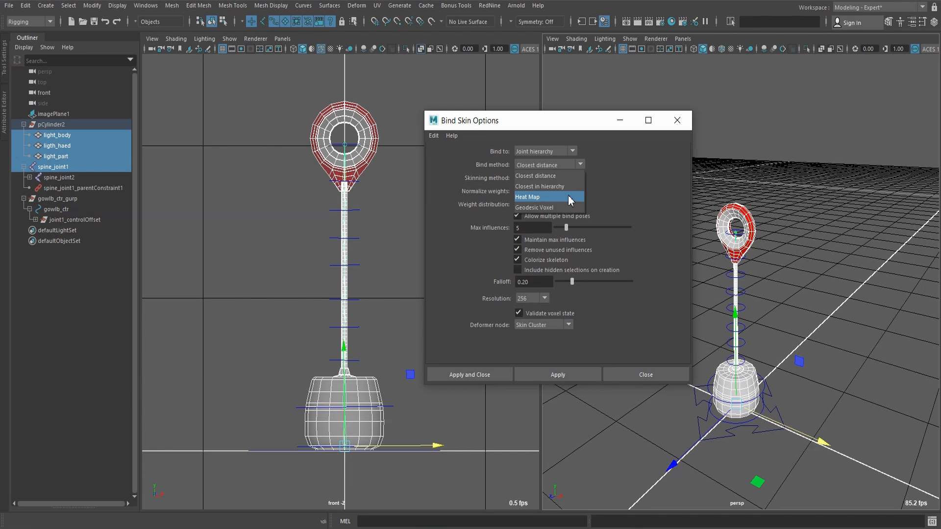
pyautogui.scroll(1, 363, 384)
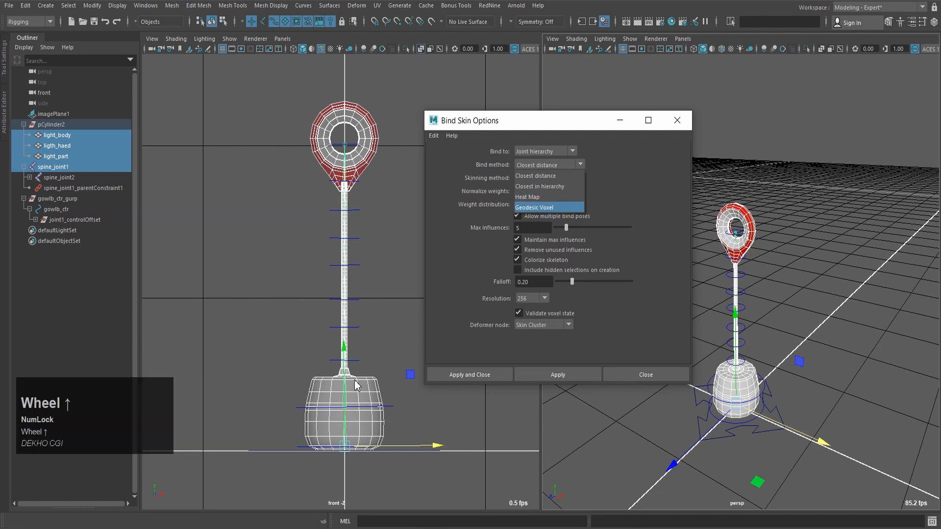
# Step: Clear the selection, hide the lamp meshes in the perspective view and try to select a joint in the exposed chain
pyautogui.click(925, 390)
pyautogui.scroll(8, 813, 435)
pyautogui.keyDown('alt'); pyautogui.moveTo(813, 434); pyautogui.dragTo(792, 415, button='middle'); pyautogui.keyUp('alt')
pyautogui.keyDown('alt'); pyautogui.scroll(-3, 854, 410); pyautogui.keyUp('alt')
pyautogui.scroll(-5, 827, 389)
pyautogui.keyDown('alt'); pyautogui.moveTo(824, 422); pyautogui.dragTo(811, 390); pyautogui.keyUp('alt')
pyautogui.keyDown('alt'); pyautogui.moveTo(811, 258); pyautogui.dragTo(812, 338, button='middle'); pyautogui.keyUp('alt')
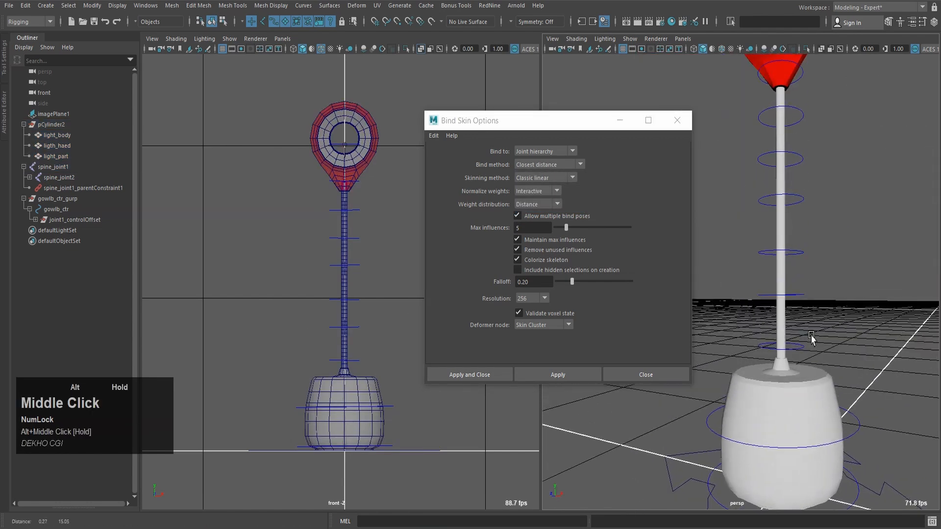
pyautogui.hotkey('alt', '2')
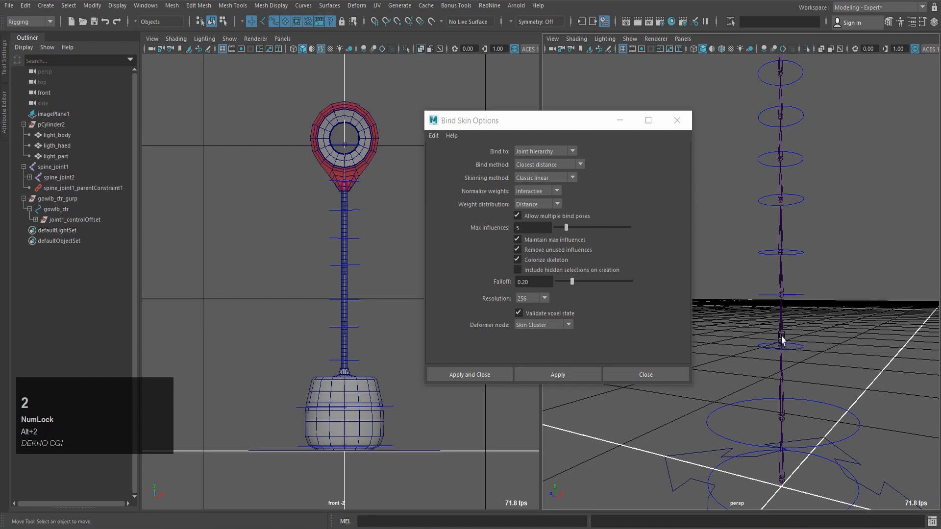
pyautogui.click(782, 338)
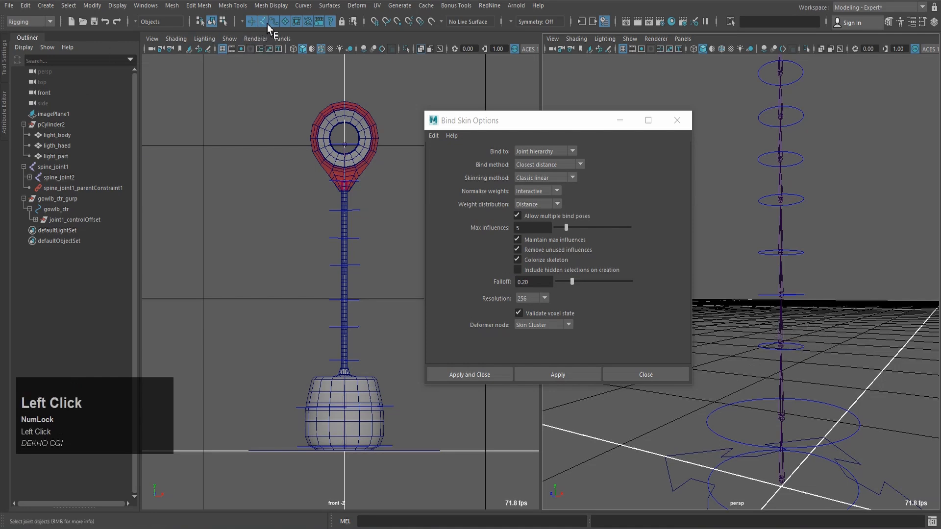
# Step: Select the second spine joint and set the Bind Skin bind method to Heat Map
pyautogui.click(779, 439)
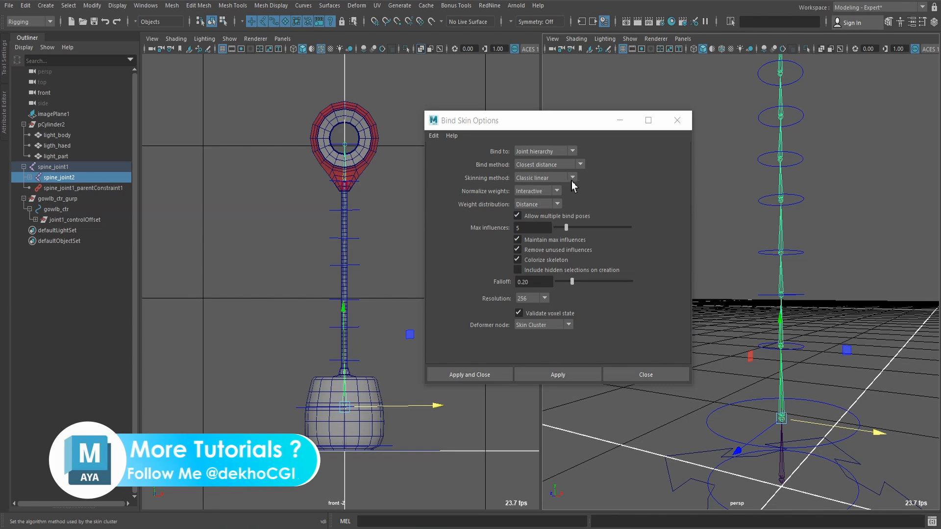
pyautogui.click(579, 165)
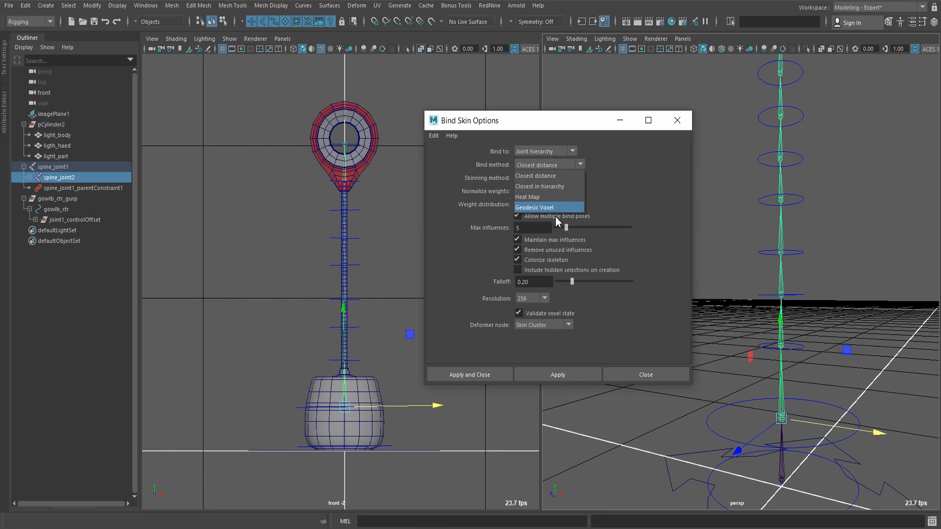
pyautogui.click(512, 218)
pyautogui.click(548, 165)
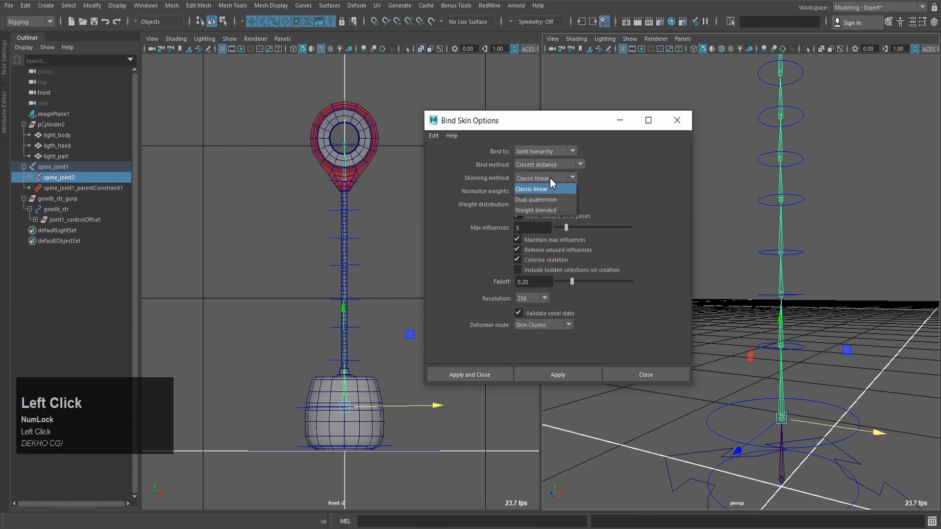
pyautogui.click(548, 197)
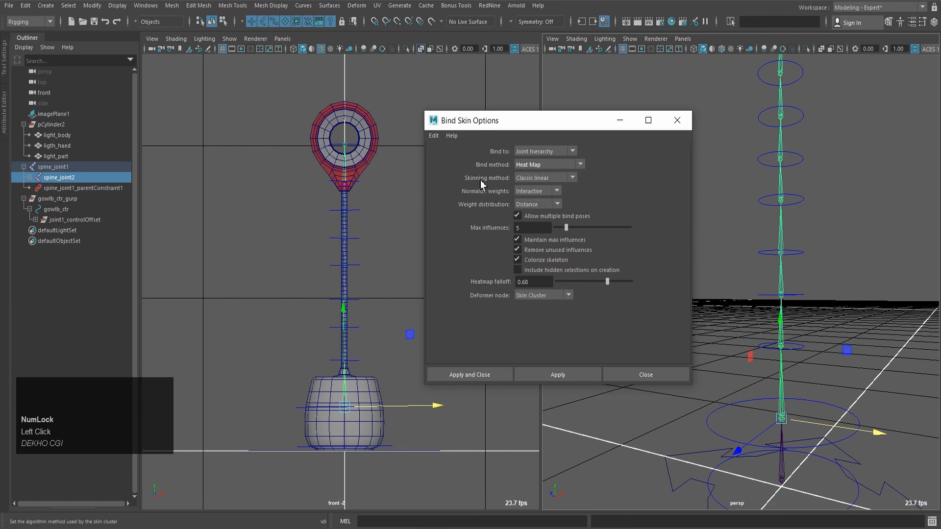
# Step: Choose Classic linear as the skinning method and Interactive for normalizing weights in the Bind Skin options
pyautogui.click(540, 180)
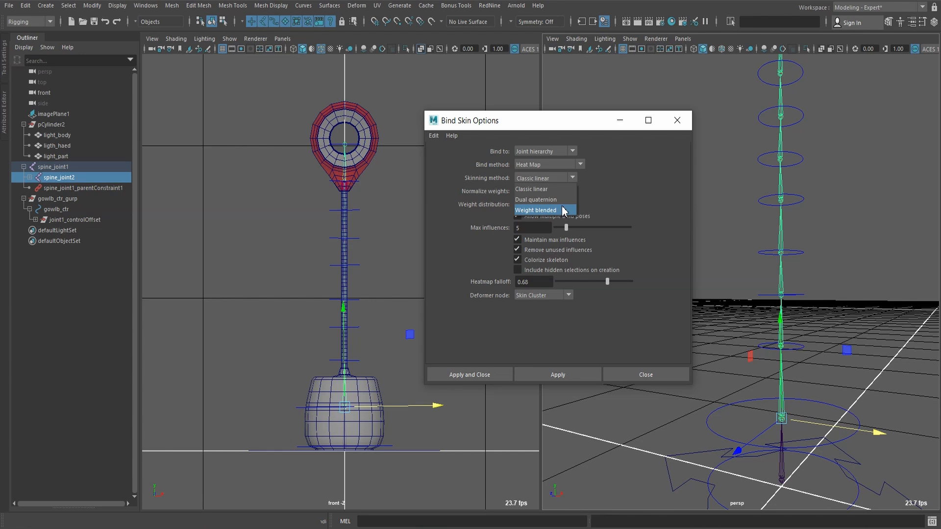
pyautogui.click(534, 189)
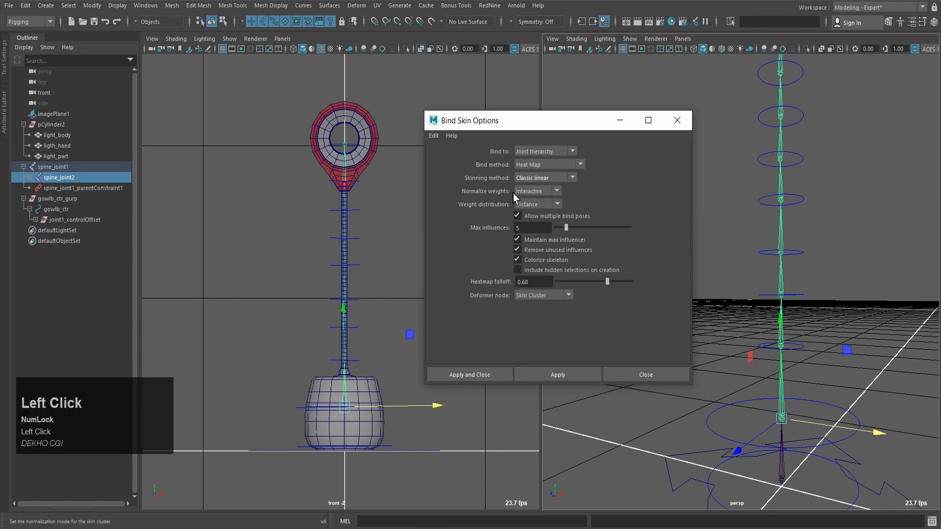
pyautogui.click(560, 192)
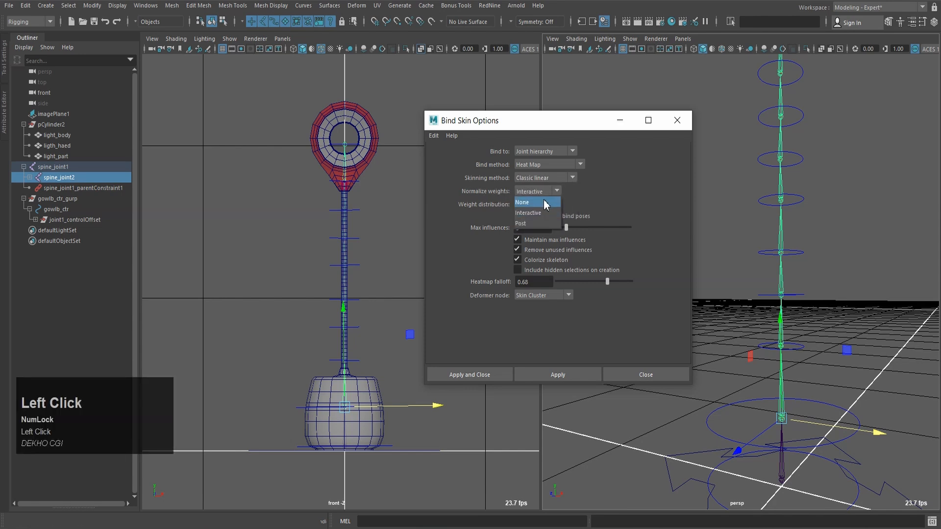
pyautogui.click(560, 195)
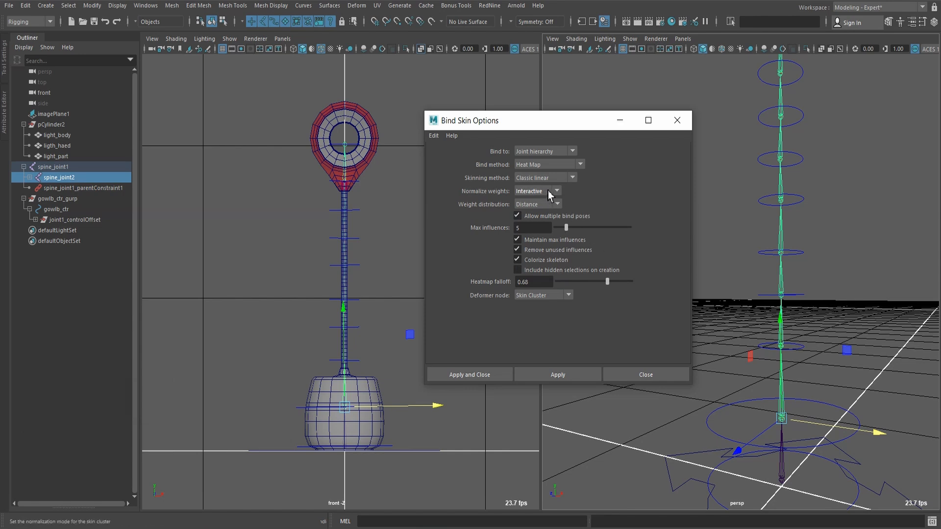
pyautogui.click(551, 192)
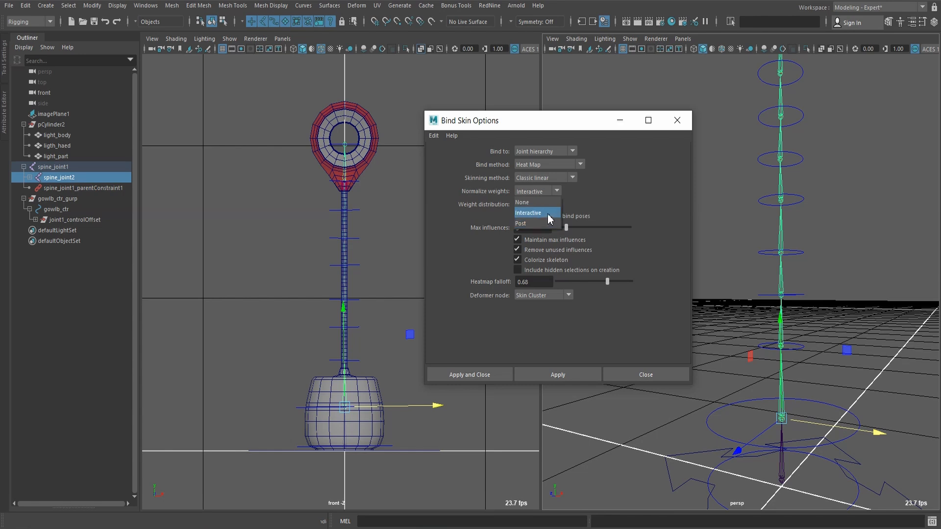
pyautogui.click(549, 214)
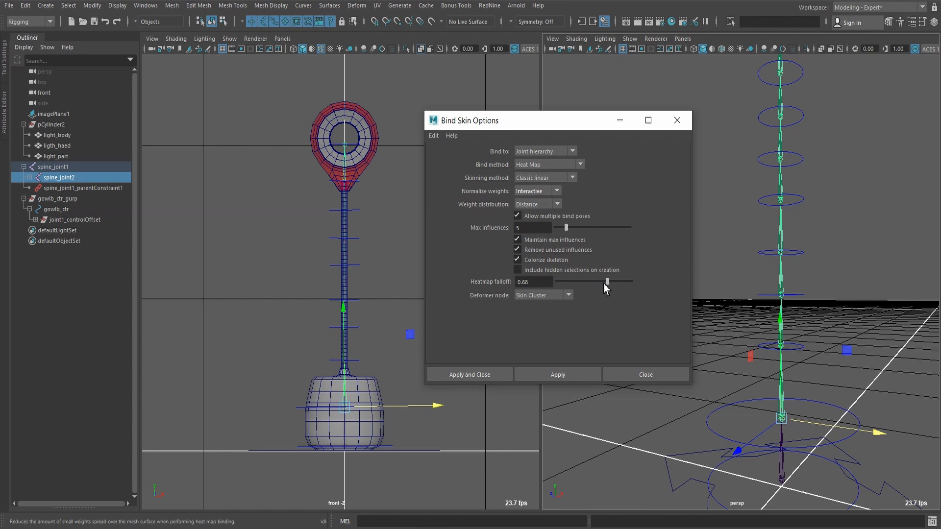
# Step: Set the heatmap falloff to 0.22 and choose Skin Cluster as the deformer node
pyautogui.moveTo(608, 283); pyautogui.dragTo(575, 282)
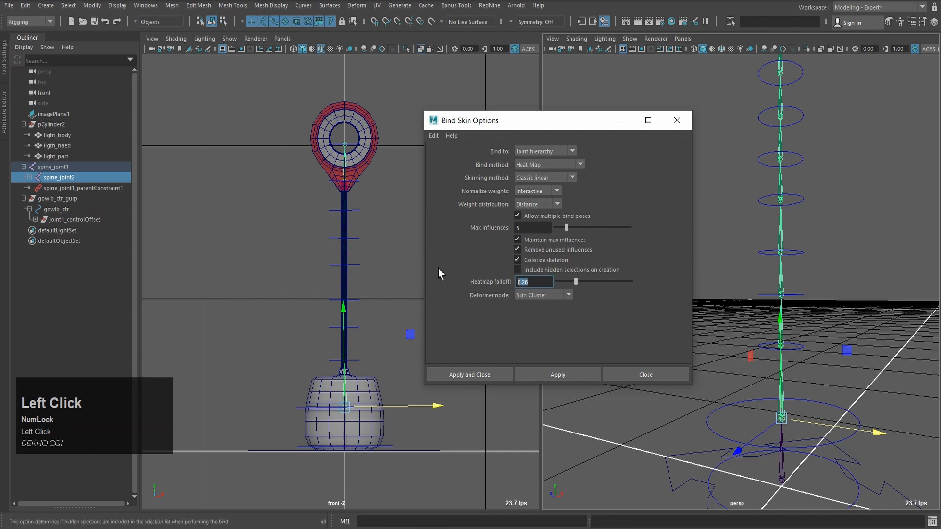
pyautogui.write('0.22')
pyautogui.press('Return')
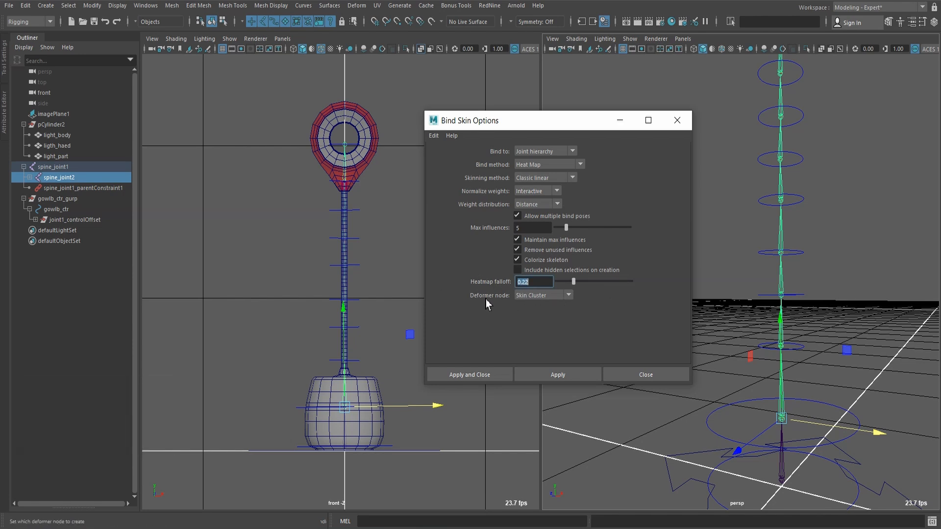
pyautogui.click(586, 311)
pyautogui.click(570, 296)
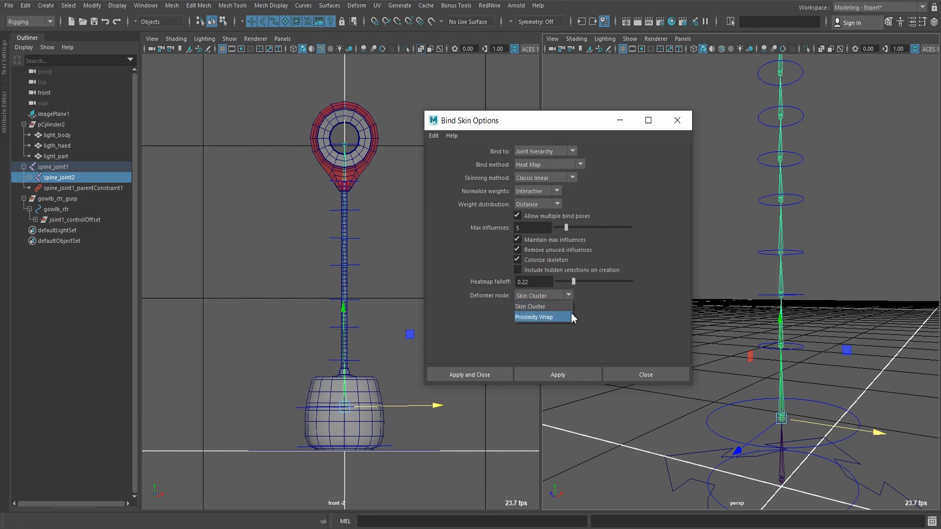
pyautogui.click(629, 318)
# Step: Examine the available deformer commands, including Proximity Wrap, without applying any
pyautogui.moveTo(547, 120); pyautogui.dragTo(746, 125)
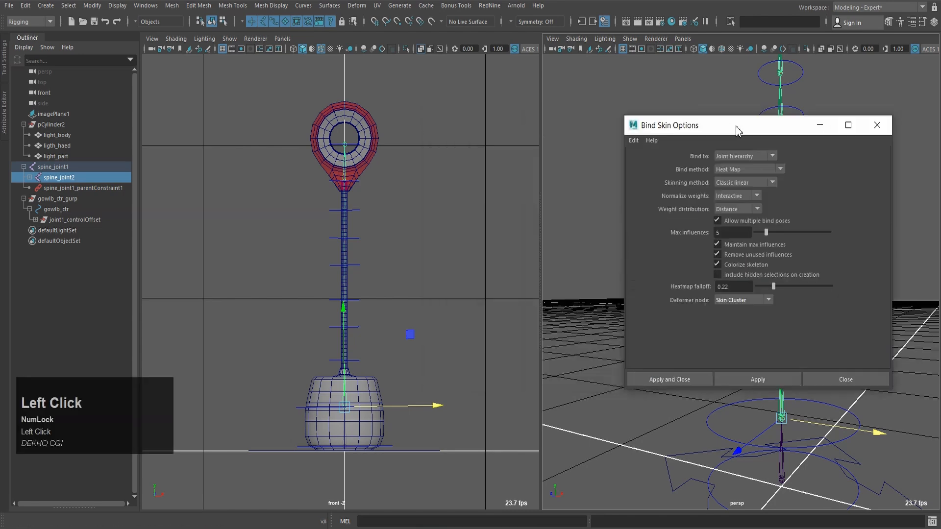
pyautogui.click(356, 6)
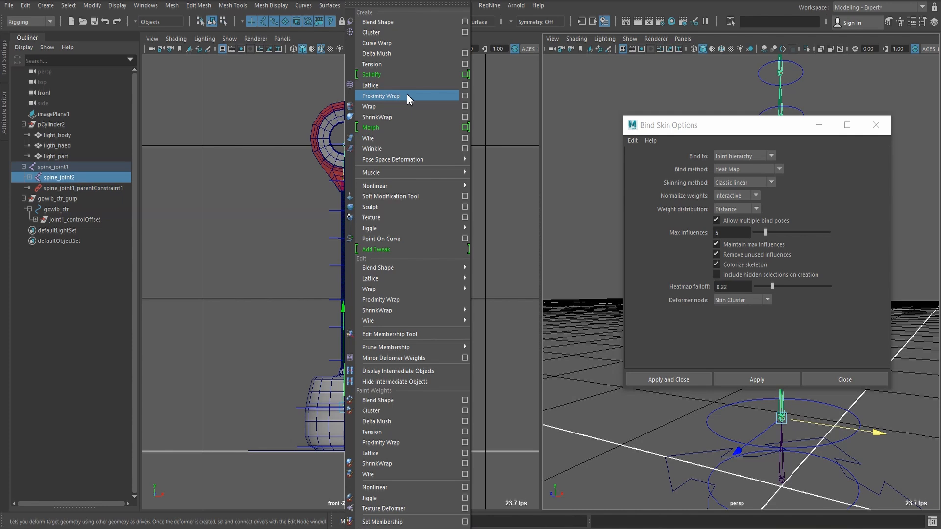
pyautogui.click(768, 132)
pyautogui.moveTo(720, 126); pyautogui.dragTo(542, 140)
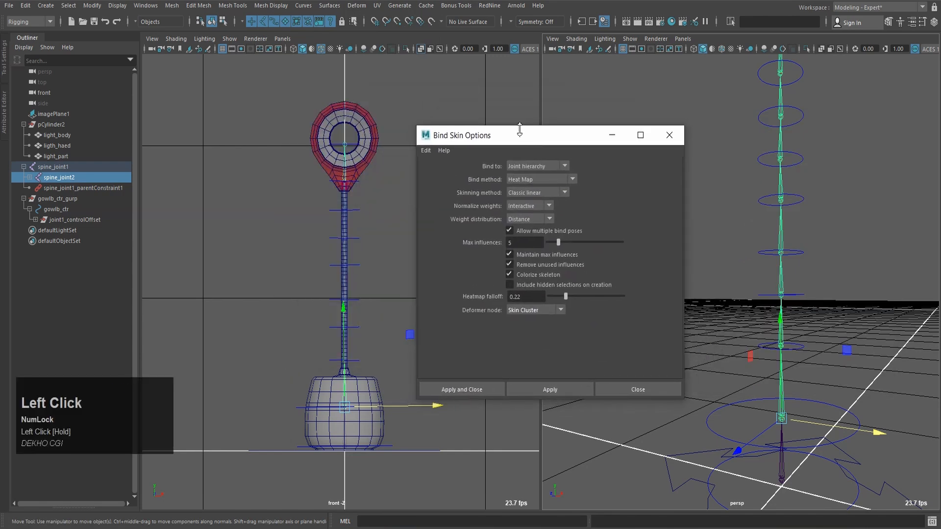
# Step: Bind light_body, ligth_haed and light_part to spine_joint1 with the current options, and show the lamp meshes again in the perspective view
pyautogui.click(471, 390)
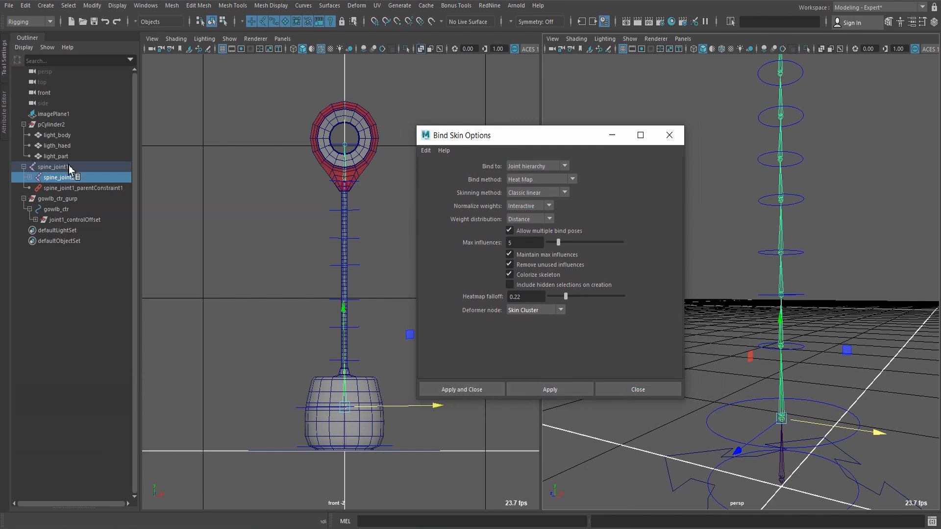
pyautogui.moveTo(87, 135); pyautogui.dragTo(87, 164)
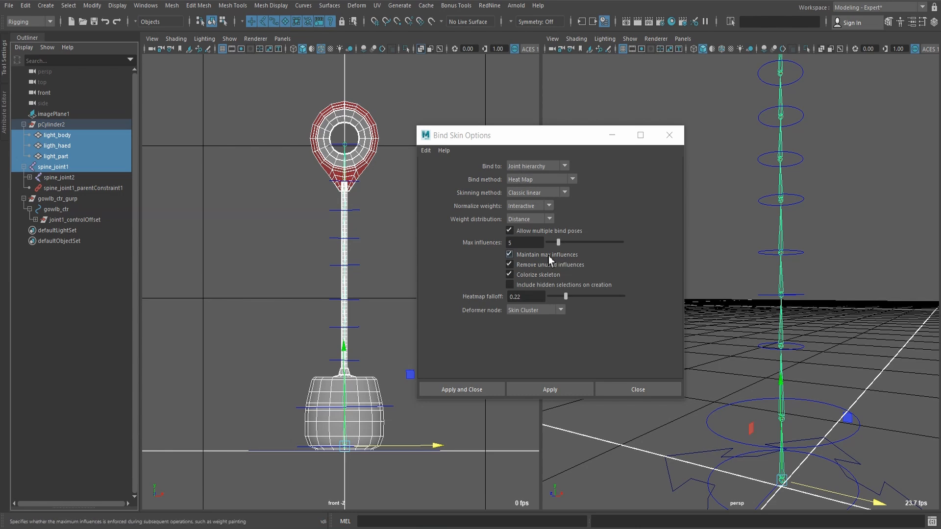
pyautogui.click(563, 390)
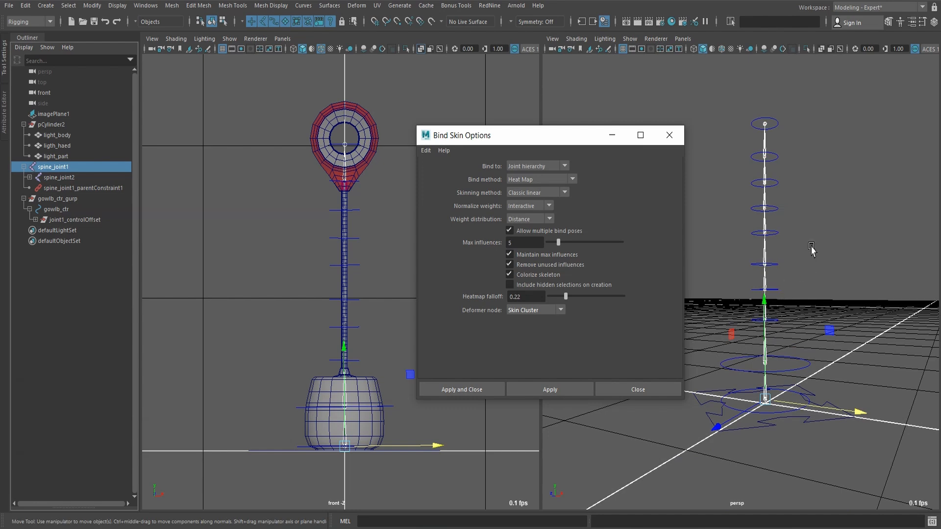
pyautogui.press('2')
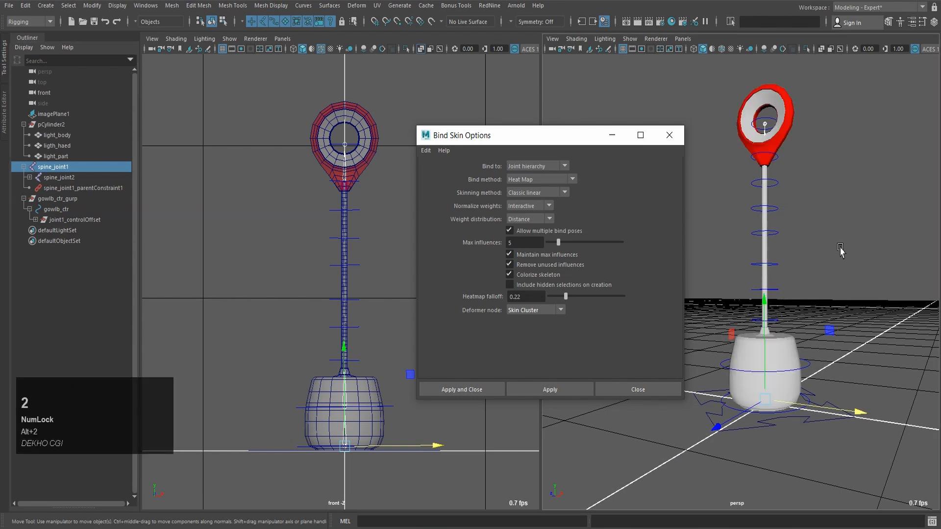
# Step: Try to pick the topmost joint inside the lamp head for a test rotation
pyautogui.click(811, 374)
pyautogui.scroll(5, 810, 371)
pyautogui.keyDown('alt'); pyautogui.moveTo(815, 440); pyautogui.dragTo(825, 349, button='middle'); pyautogui.keyUp('alt')
pyautogui.click(853, 267)
pyautogui.keyDown('alt'); pyautogui.moveTo(855, 269); pyautogui.dragTo(819, 157, button='middle'); pyautogui.keyUp('alt')
pyautogui.click(818, 159)
pyautogui.click(742, 189)
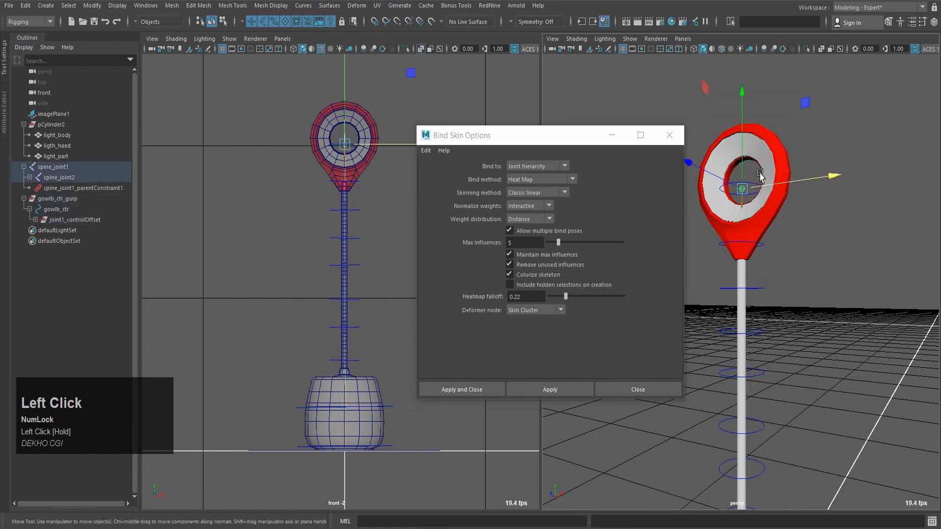
pyautogui.press('e')
pyautogui.click(759, 176)
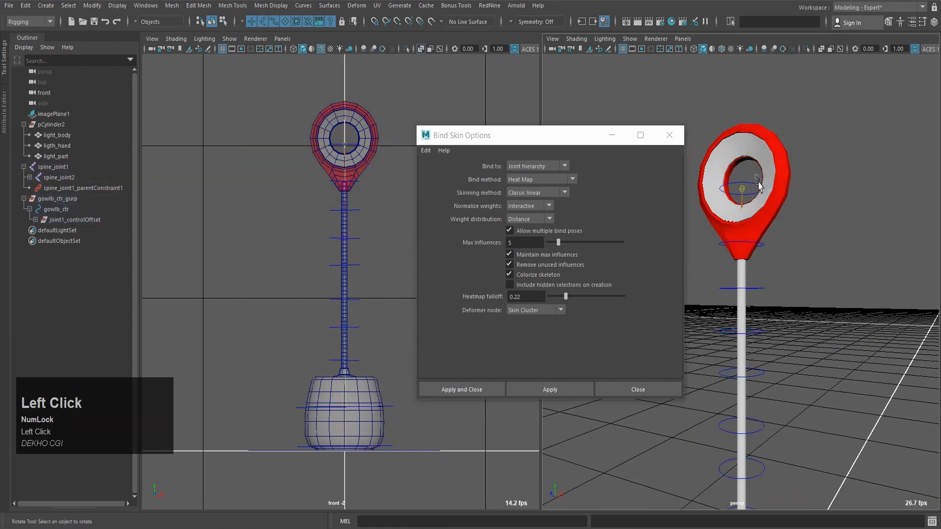
# Step: Test-rotate the topmost control at the lamp head in two directions, undoing each rotation
pyautogui.click(773, 190)
pyautogui.click(751, 181)
pyautogui.click(756, 186)
pyautogui.moveTo(784, 161); pyautogui.dragTo(740, 235)
pyautogui.press('z')
pyautogui.keyDown('alt'); pyautogui.moveTo(740, 235); pyautogui.dragTo(920, 245, button='middle'); pyautogui.keyUp('alt')
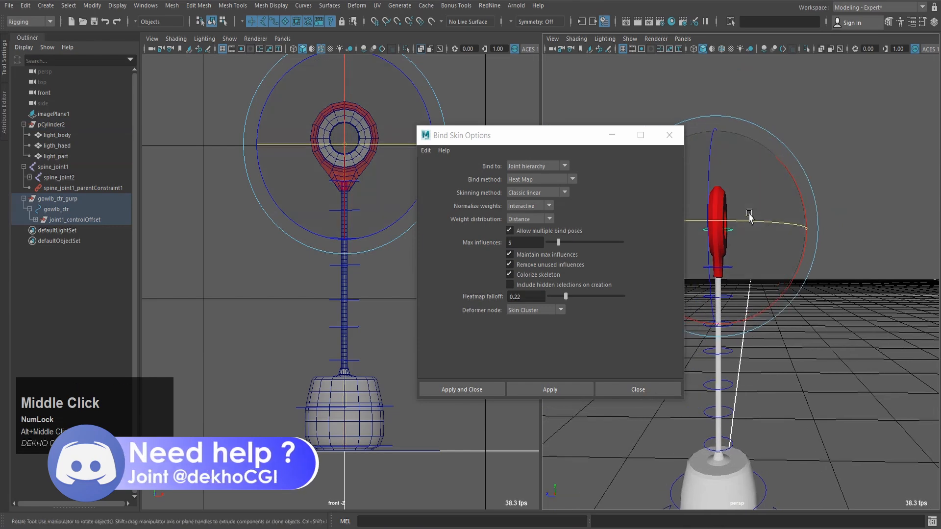
pyautogui.moveTo(755, 222); pyautogui.dragTo(825, 241)
pyautogui.press('z')
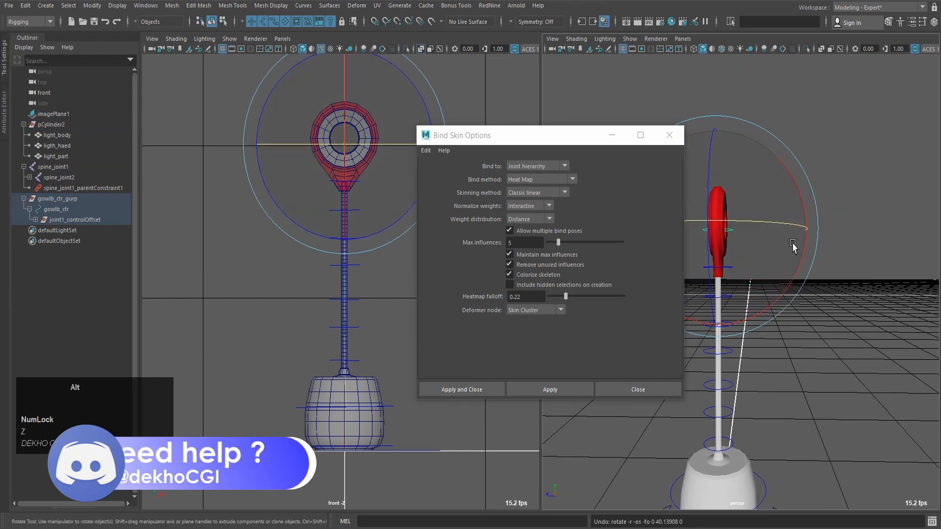
# Step: Test-rotate the second control from the top, at the base of the lamp head, and undo each rotation
pyautogui.keyDown('alt'); pyautogui.moveTo(794, 248); pyautogui.dragTo(820, 219, button='middle'); pyautogui.keyUp('alt')
pyautogui.click(866, 253)
pyautogui.scroll(4, 847, 235)
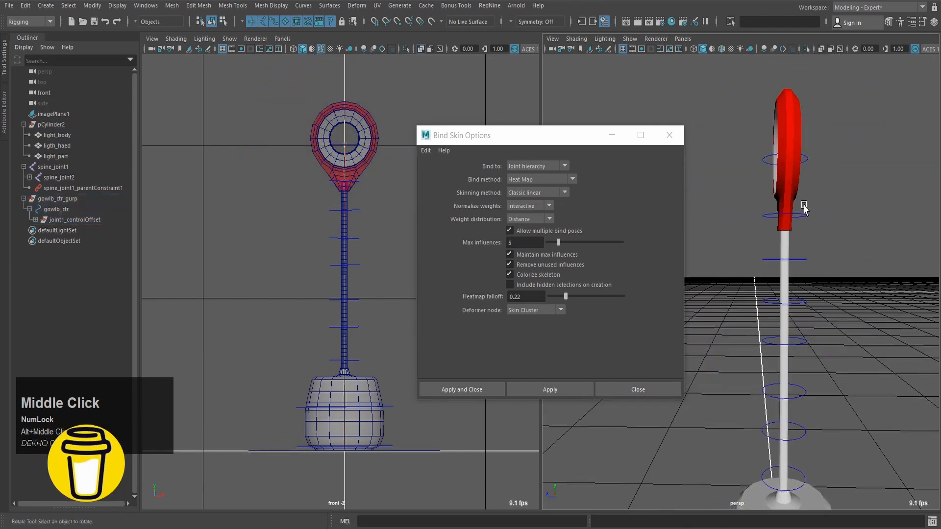
pyautogui.click(804, 210)
pyautogui.keyDown('alt'); pyautogui.moveTo(829, 236); pyautogui.dragTo(889, 201); pyautogui.keyUp('alt')
pyautogui.press('z')
pyautogui.keyDown('alt'); pyautogui.moveTo(772, 210); pyautogui.dragTo(860, 209, button='middle'); pyautogui.keyUp('alt')
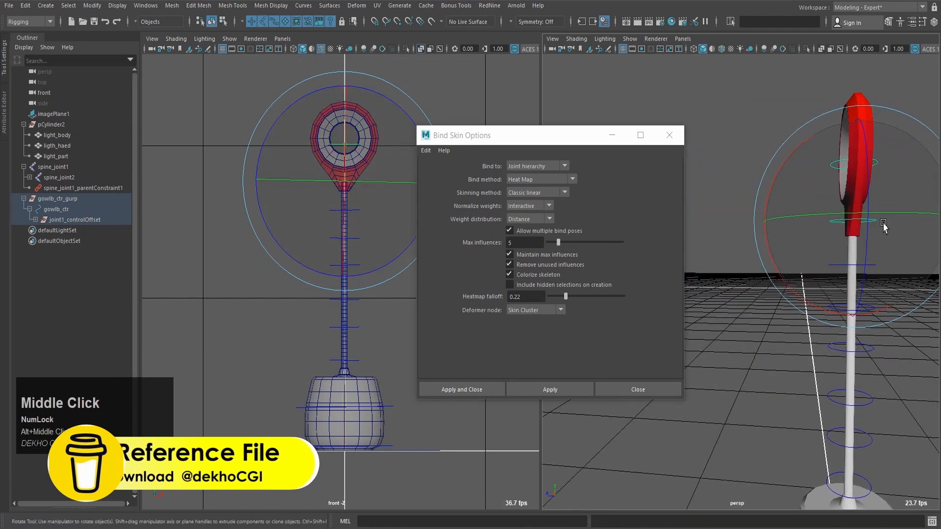
pyautogui.moveTo(860, 210); pyautogui.dragTo(744, 200)
pyautogui.press('z')
# Step: Test-rotate the third control from the top, on the stem just below the lamp head, and undo the rotation
pyautogui.keyDown('alt'); pyautogui.moveTo(886, 253); pyautogui.dragTo(820, 237, button='middle'); pyautogui.keyUp('alt')
pyautogui.click(869, 352)
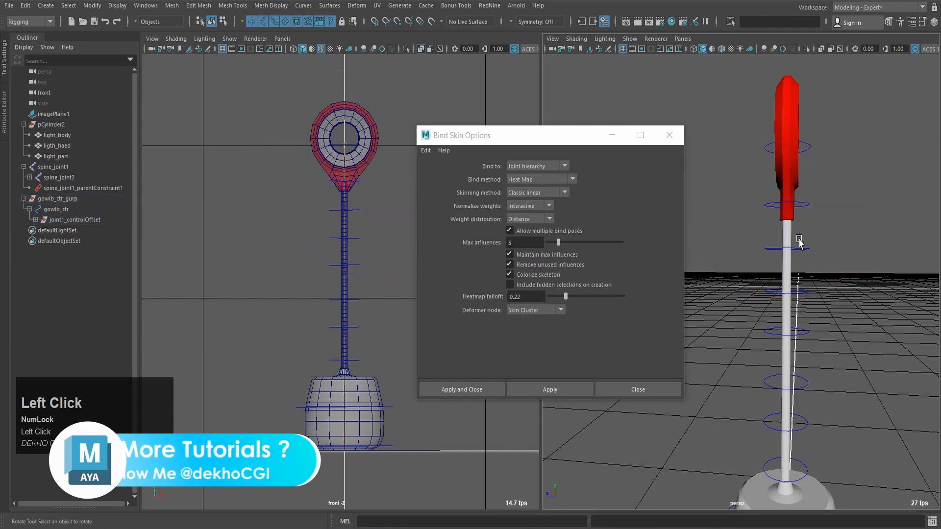
pyautogui.click(803, 249)
pyautogui.keyDown('alt'); pyautogui.moveTo(833, 297); pyautogui.dragTo(830, 221, button='middle'); pyautogui.keyUp('alt')
pyautogui.moveTo(830, 220); pyautogui.dragTo(820, 225)
pyautogui.press('z')
# Step: Test-rotate the control at the neck just above the lamp body and undo the rotation
pyautogui.keyDown('alt'); pyautogui.moveTo(884, 349); pyautogui.dragTo(878, 169, button='middle'); pyautogui.keyUp('alt')
pyautogui.click(803, 253)
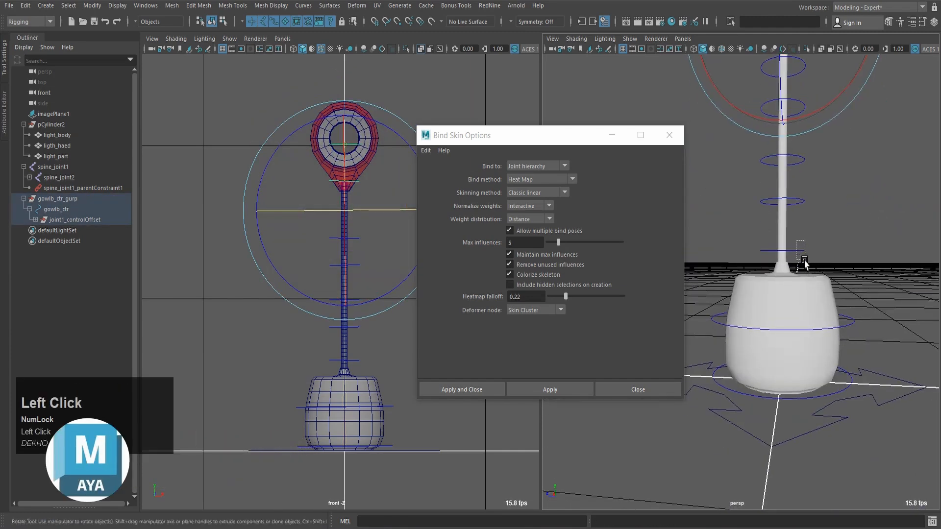
pyautogui.moveTo(863, 215); pyautogui.dragTo(885, 319)
pyautogui.press('z')
# Step: Test-rotate the control around the middle of the lamp body, undo the rotation and clear the selection
pyautogui.click(885, 320)
pyautogui.keyDown('alt'); pyautogui.moveTo(886, 320); pyautogui.dragTo(882, 297, button='middle'); pyautogui.keyUp('alt')
pyautogui.click(865, 252)
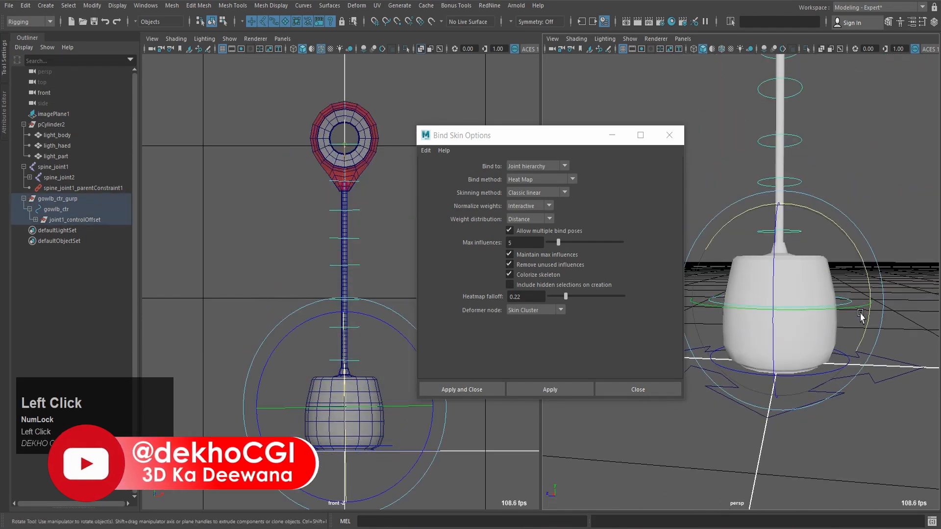
pyautogui.moveTo(865, 252); pyautogui.dragTo(884, 274)
pyautogui.press('z')
pyautogui.click(923, 219)
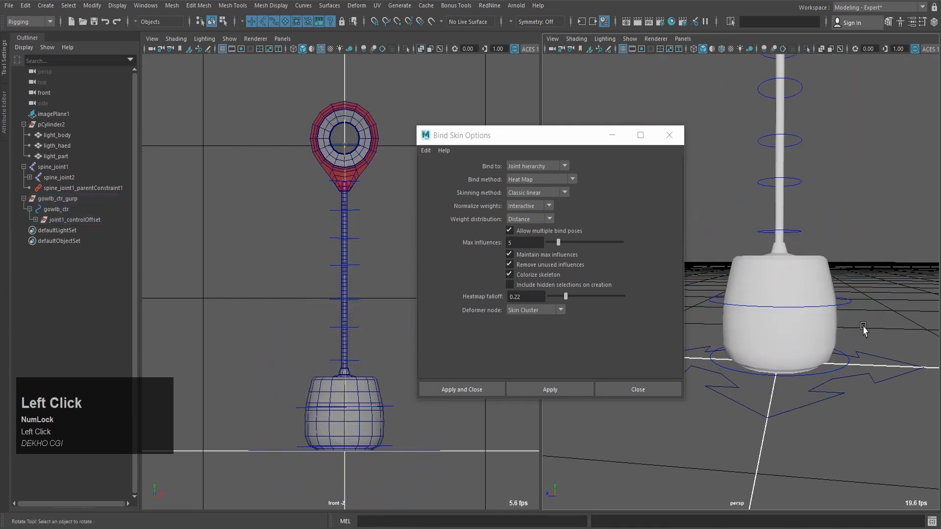
# Step: Test-rotate the lowest joint control at the base of the lamp body and undo the rotation
pyautogui.keyDown('alt'); pyautogui.moveTo(849, 368); pyautogui.dragTo(834, 316, button='middle'); pyautogui.keyUp('alt')
pyautogui.click(833, 317)
pyautogui.moveTo(855, 275); pyautogui.dragTo(874, 271)
pyautogui.press('z')
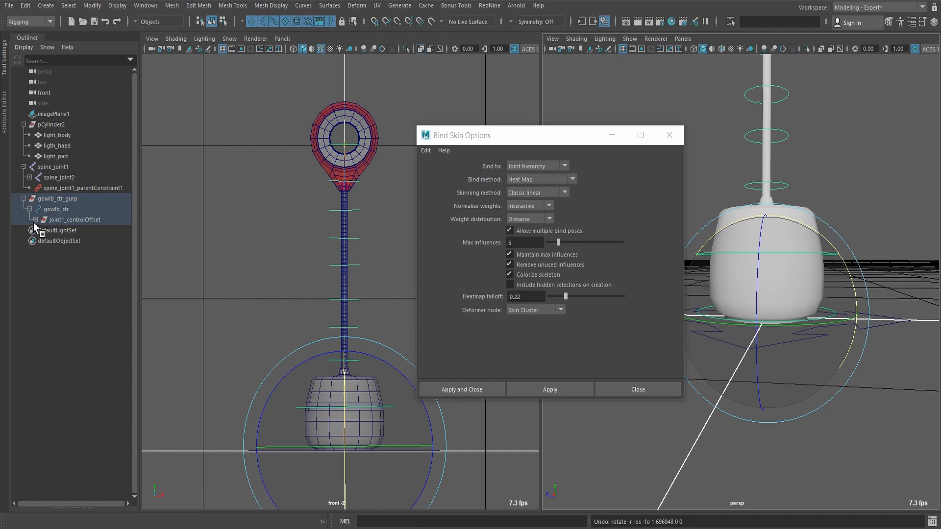
# Step: Expand the control hierarchy, rename joint1_controlCurve as master_ctr and copy the new name
pyautogui.keyDown('shift'); pyautogui.click(35, 219); pyautogui.keyUp('shift')
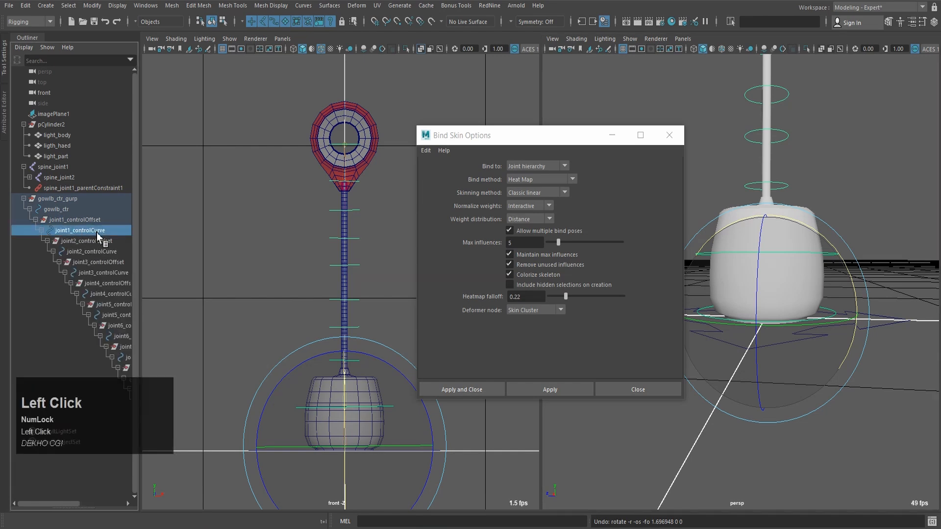
pyautogui.doubleClick(106, 231)
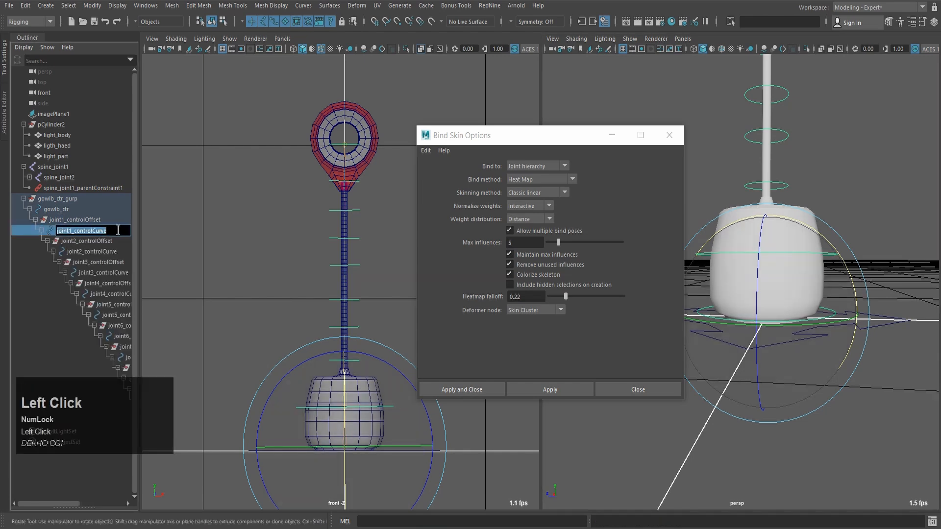
pyautogui.press('BackSpace')
pyautogui.write('ma')
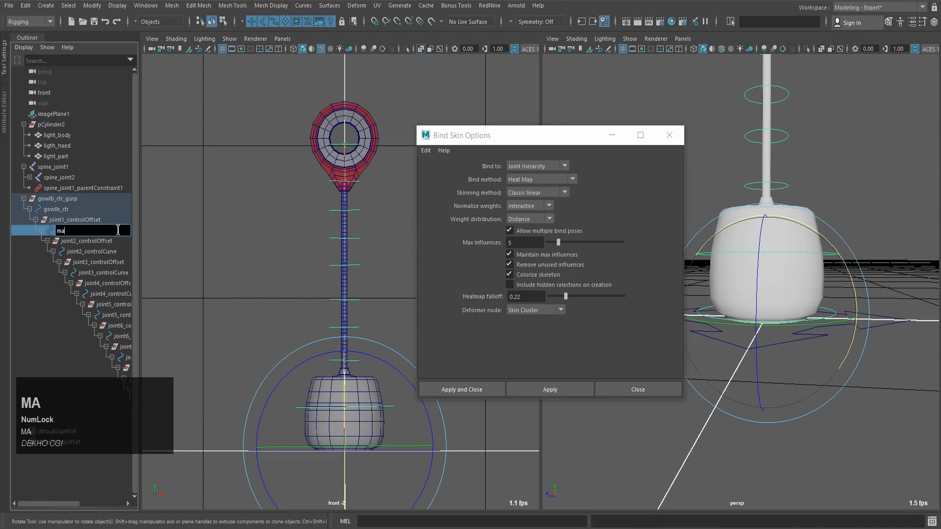
pyautogui.write('ster_ctr')
pyautogui.moveTo(110, 234); pyautogui.dragTo(20, 232)
pyautogui.hotkey('ctrl', 'c')
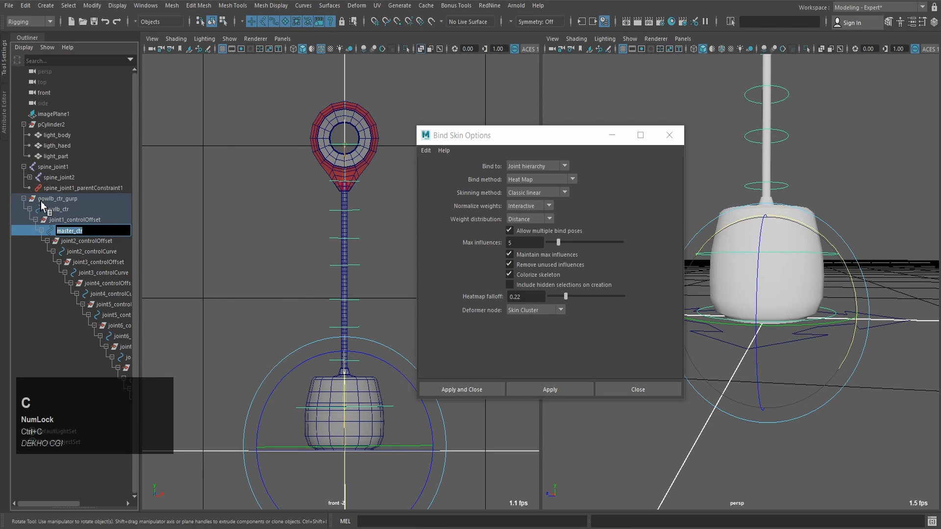
# Step: Rename the joint1_controlOffset group as master_ctr_gurp
pyautogui.doubleClick(104, 222)
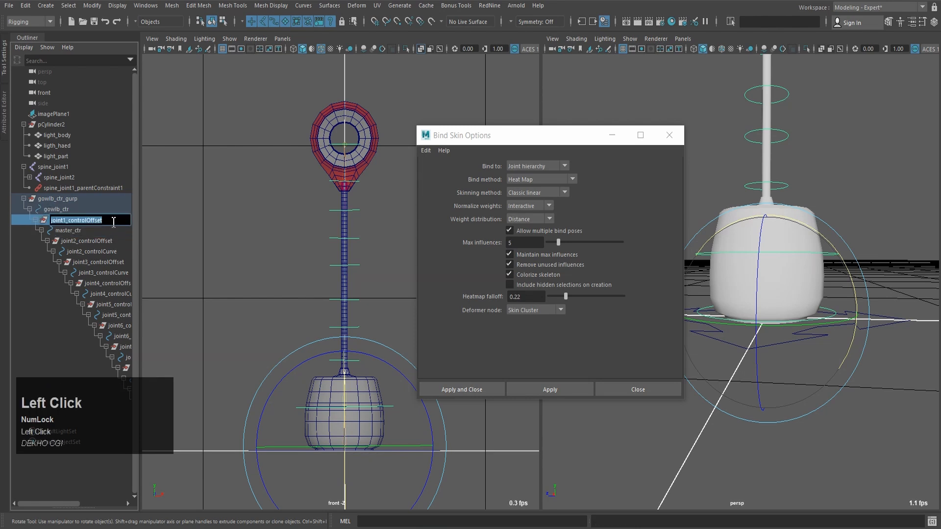
pyautogui.hotkey('ctrl', 'v')
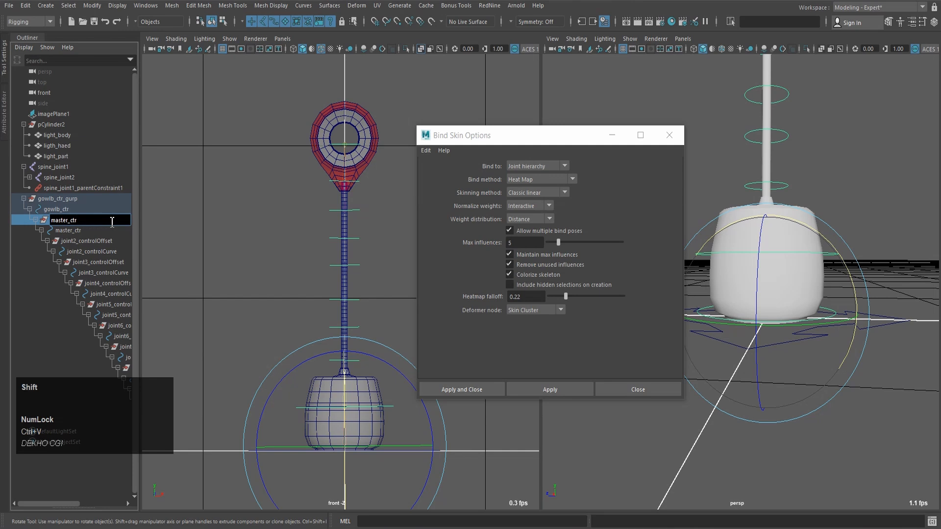
pyautogui.write('_')
pyautogui.write('gl')
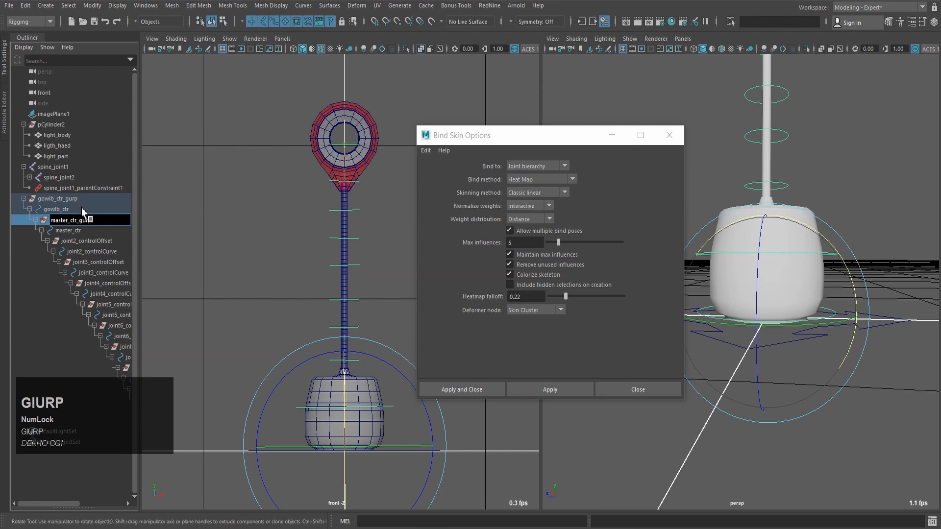
pyautogui.press('Return')
# Step: Minimize the Bind Skin Options window and detach the Skin commands as a floating window beside the lamp
pyautogui.moveTo(523, 142); pyautogui.dragTo(534, 164)
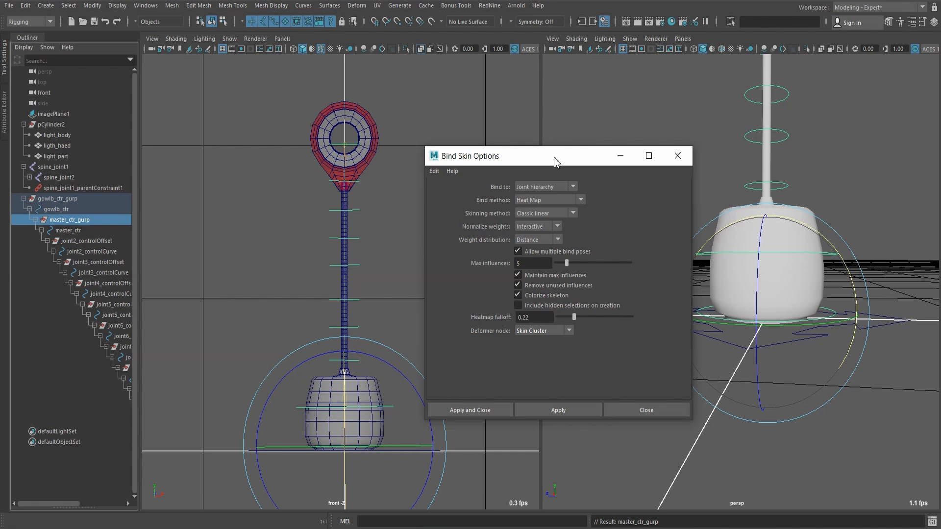
pyautogui.moveTo(557, 156); pyautogui.dragTo(486, 145)
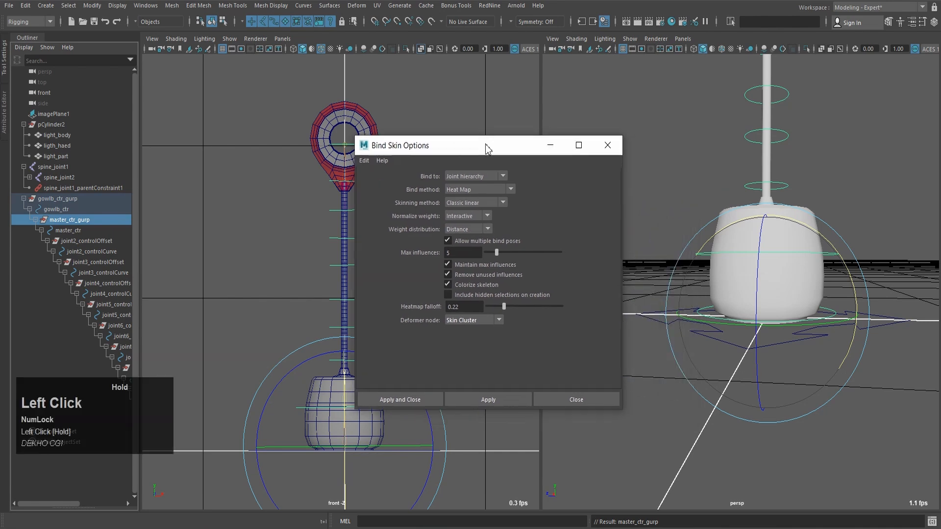
pyautogui.click(548, 151)
pyautogui.press('space')
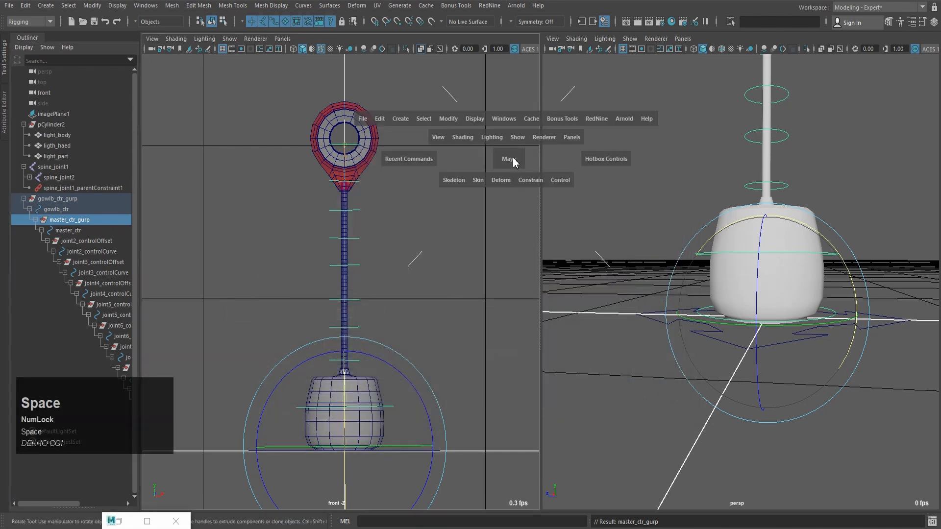
pyautogui.press('space')
pyautogui.click(484, 181)
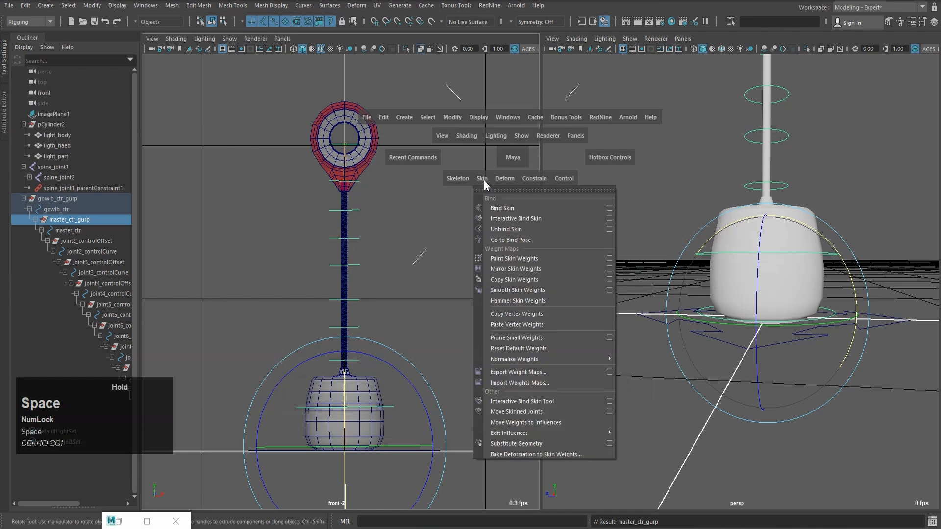
pyautogui.click(488, 191)
pyautogui.moveTo(509, 181); pyautogui.dragTo(497, 171)
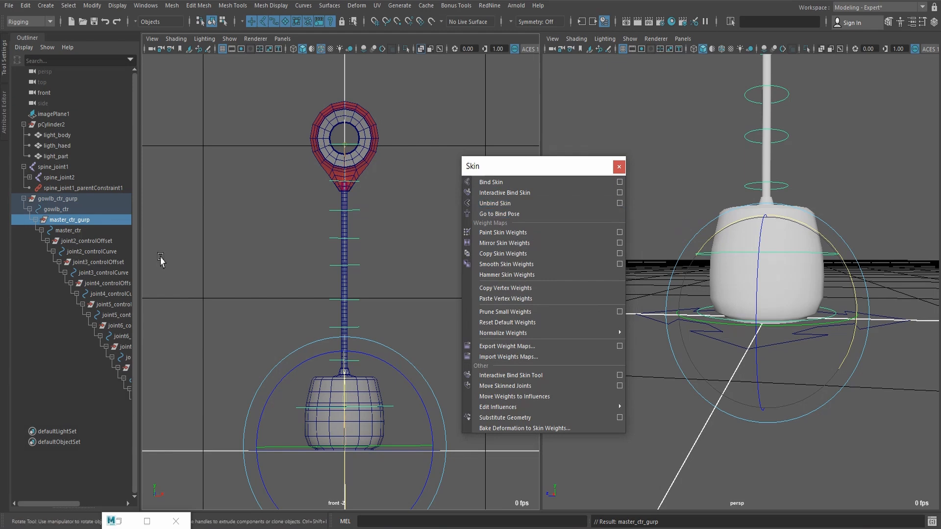
# Step: Unbind the skin of light_body, ligth_haed and light_part, with spine_joint1 included in the selection
pyautogui.moveTo(70, 140); pyautogui.dragTo(65, 171)
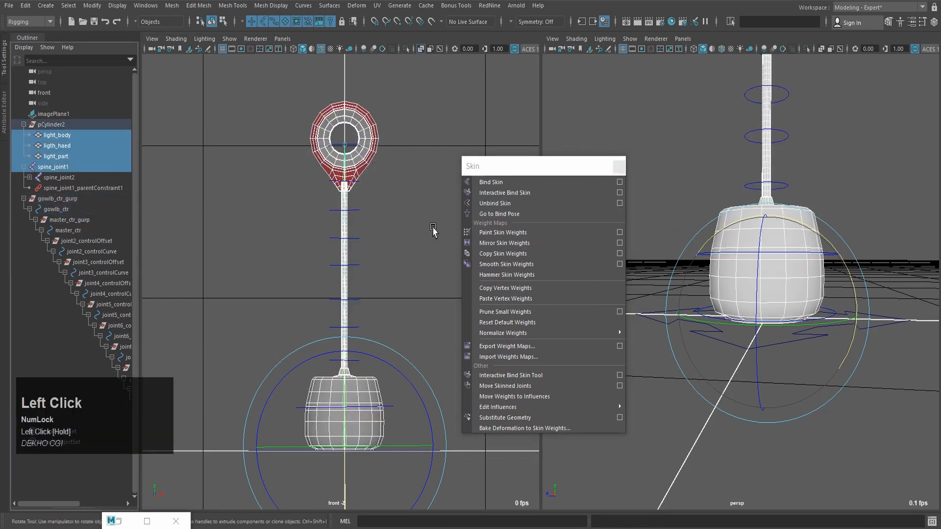
pyautogui.click(545, 203)
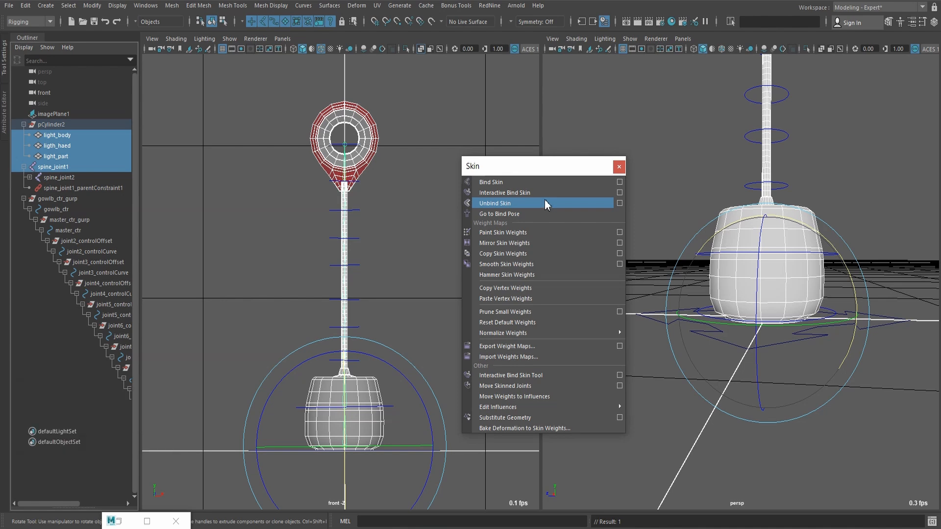
pyautogui.moveTo(539, 164); pyautogui.dragTo(509, 190)
# Step: Test-rotate a lower control of the unbound lamp, undo the rotation and clear the selection
pyautogui.click(836, 270)
pyautogui.moveTo(829, 248); pyautogui.dragTo(842, 267)
pyautogui.moveTo(757, 192); pyautogui.dragTo(755, 223)
pyautogui.press('z')
pyautogui.click(268, 300)
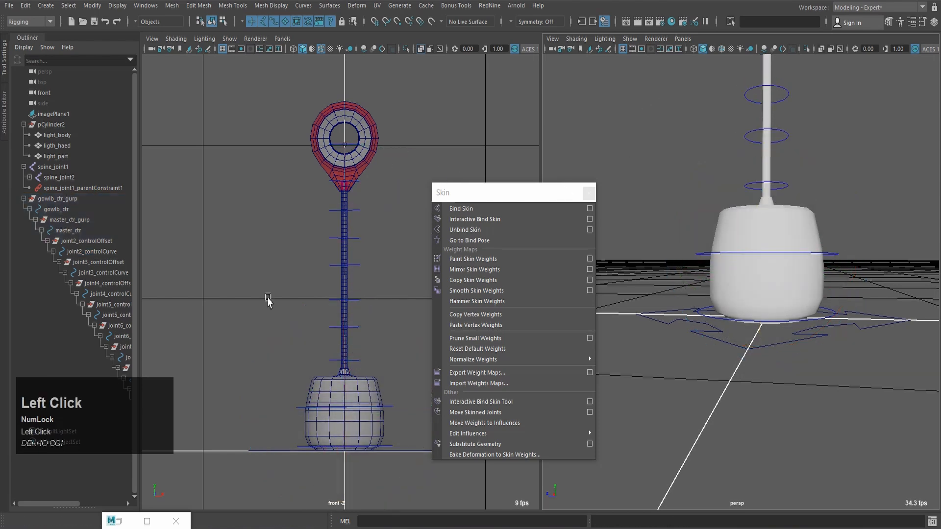
# Step: Bind light_body, ligth_haed and light_part to the spine_joint1 hierarchy using Heat Map and Neighbors weight distribution
pyautogui.moveTo(76, 134); pyautogui.dragTo(85, 164)
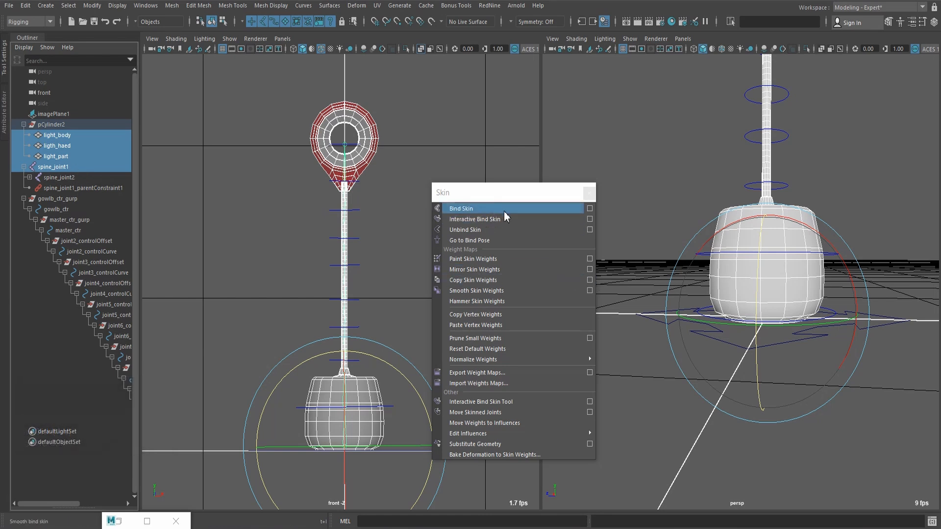
pyautogui.click(590, 208)
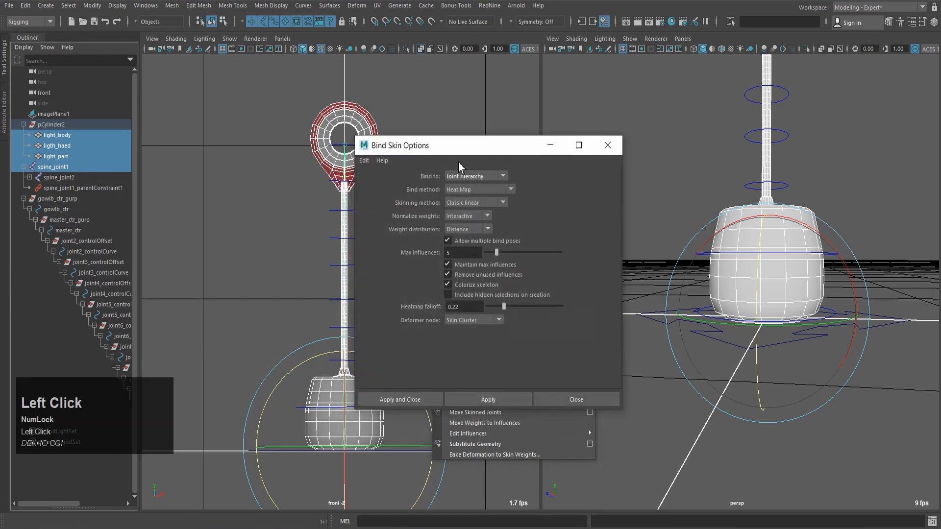
pyautogui.moveTo(460, 153); pyautogui.dragTo(530, 152)
pyautogui.click(559, 228)
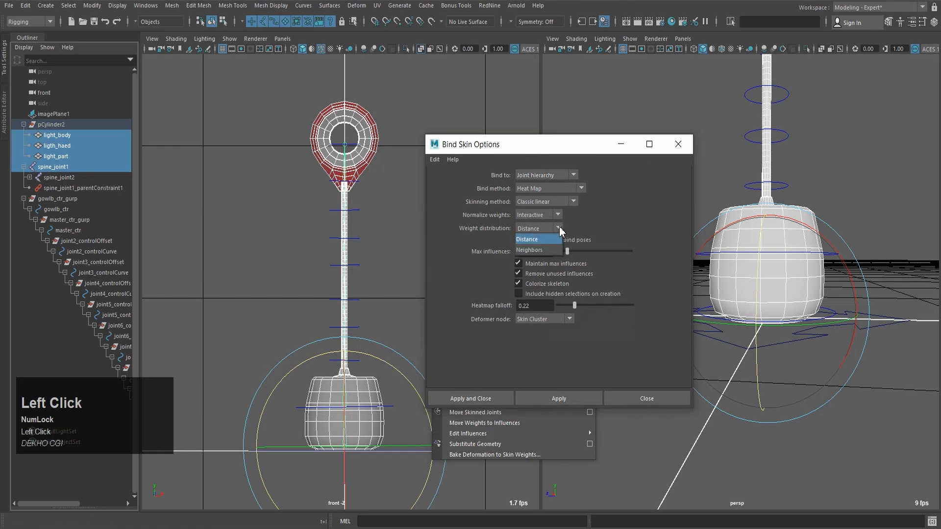
pyautogui.click(545, 250)
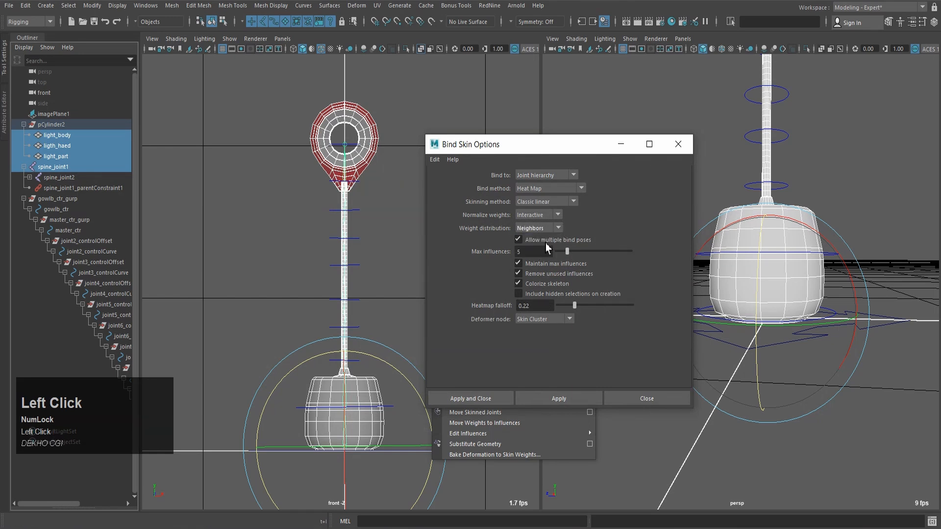
pyautogui.moveTo(517, 147); pyautogui.dragTo(662, 165)
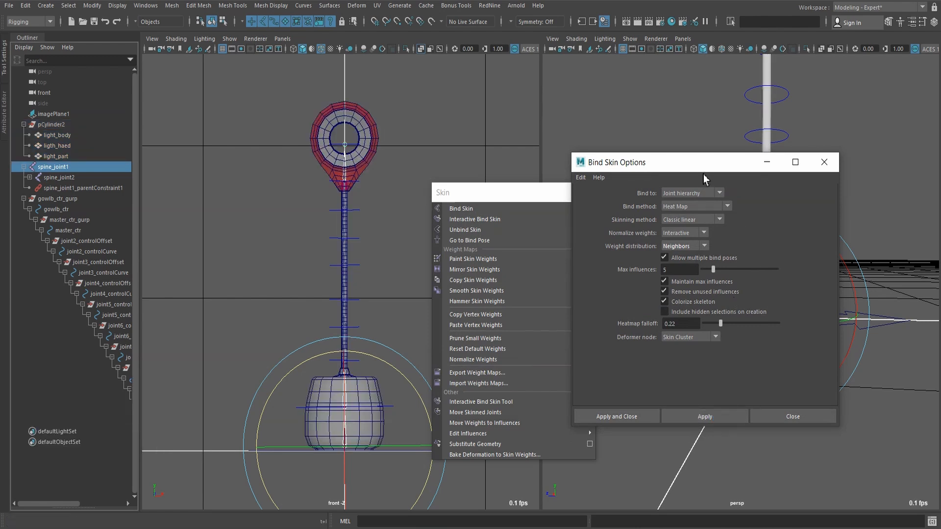
# Step: Close the Bind Skin Options and floating Skin windows and clear the selection
pyautogui.moveTo(708, 162); pyautogui.dragTo(484, 238)
pyautogui.click(593, 240)
pyautogui.click(588, 193)
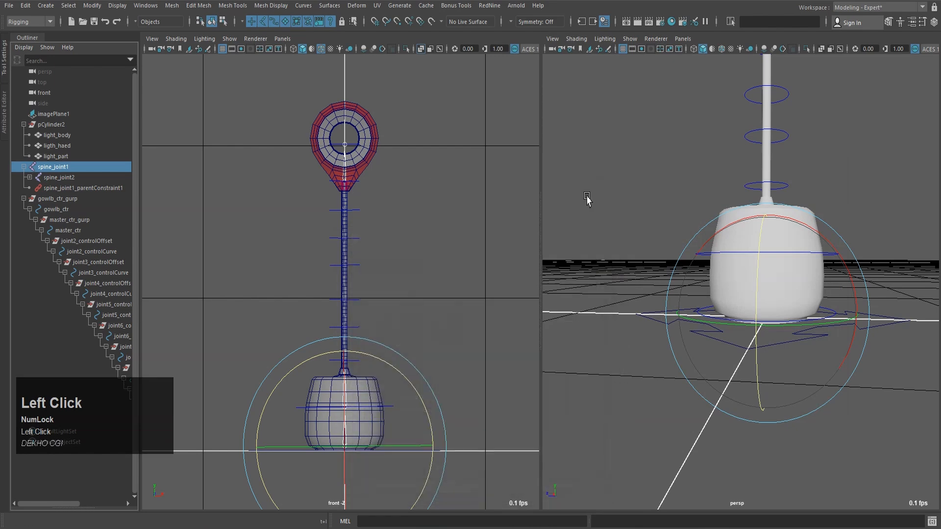
pyautogui.click(844, 154)
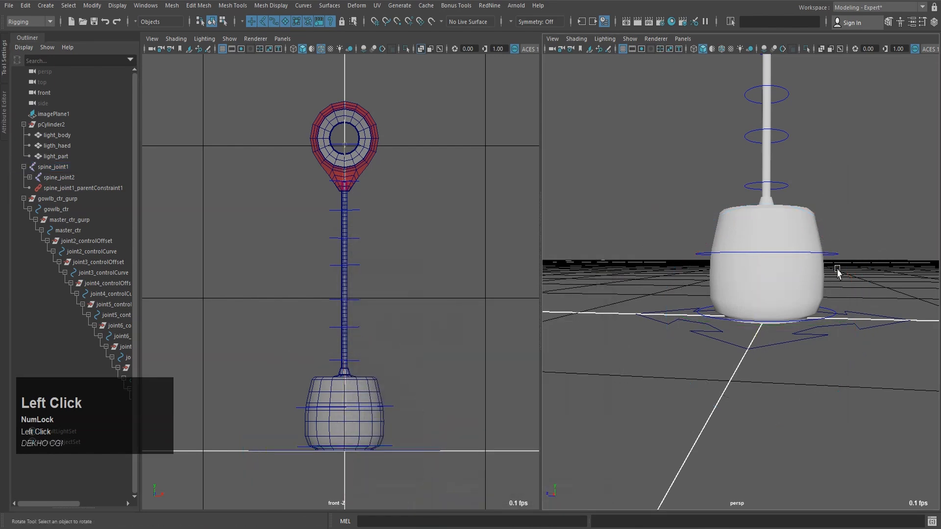
# Step: Test-rotate the control around the middle of the lamp body sideways in the front view and undo the rotation
pyautogui.click(837, 270)
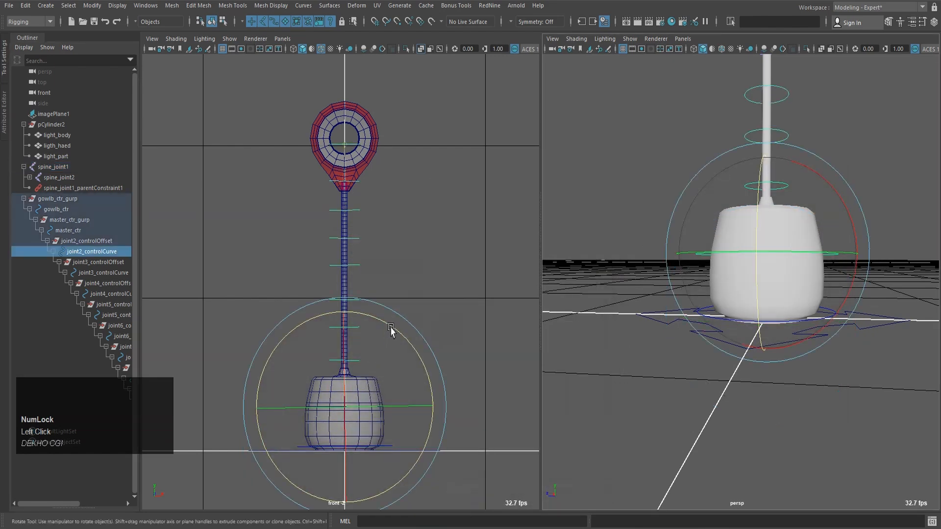
pyautogui.moveTo(390, 331); pyautogui.dragTo(456, 367)
pyautogui.press('z')
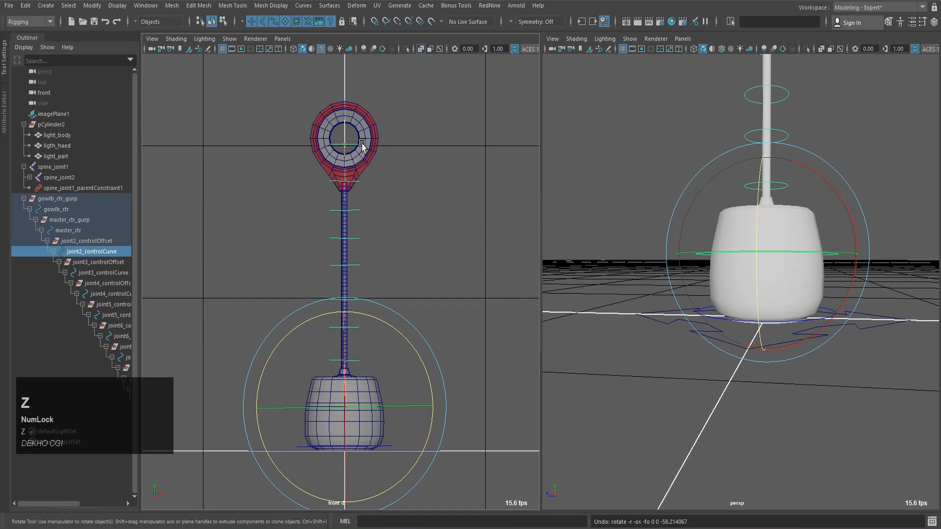
# Step: Test-rotate the topmost control in the lamp head about its vertical axis and undo the rotations
pyautogui.click(357, 140)
pyautogui.moveTo(292, 145); pyautogui.dragTo(96, 139)
pyautogui.scroll(-5, 765, 157)
pyautogui.keyDown('alt'); pyautogui.moveTo(765, 157); pyautogui.dragTo(750, 273, button='middle'); pyautogui.keyUp('alt')
pyautogui.keyDown('alt'); pyautogui.moveTo(749, 273); pyautogui.dragTo(913, 154); pyautogui.keyUp('alt')
pyautogui.hotkey('ctrl', 'z')
pyautogui.keyDown('alt'); pyautogui.moveTo(887, 129); pyautogui.dragTo(823, 199, button='middle'); pyautogui.keyUp('alt')
pyautogui.press('z')
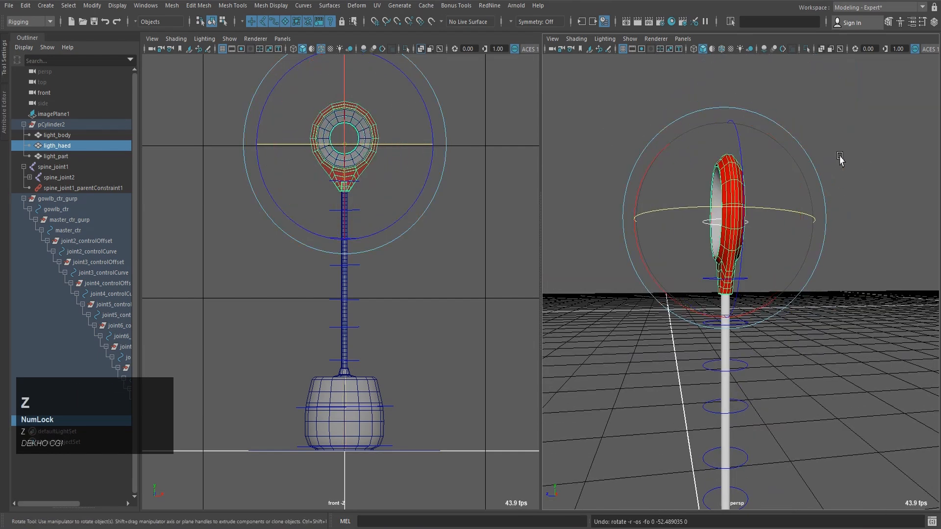
pyautogui.moveTo(676, 209); pyautogui.dragTo(780, 208)
pyautogui.press('z')
# Step: Test-rotate the control at the base of the lamp head about its vertical axis twice, undoing each rotation
pyautogui.click(739, 280)
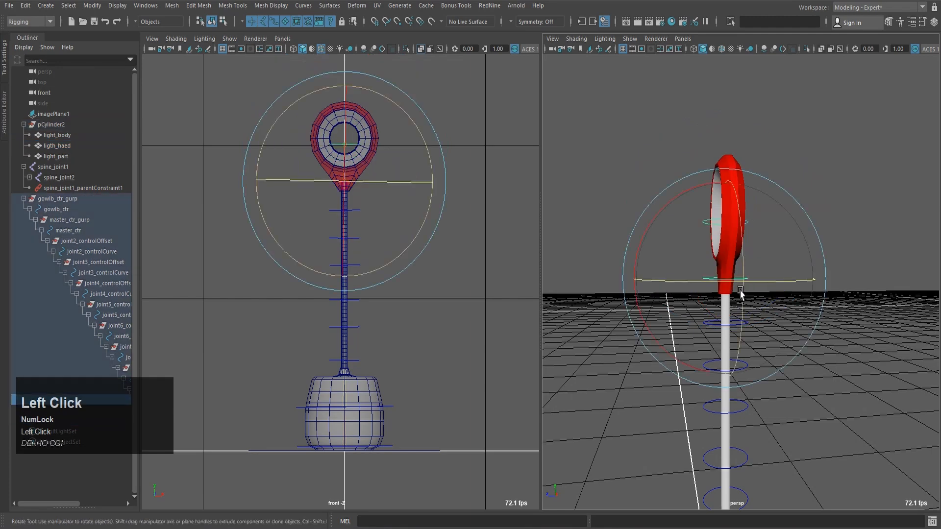
pyautogui.moveTo(729, 281); pyautogui.dragTo(831, 260)
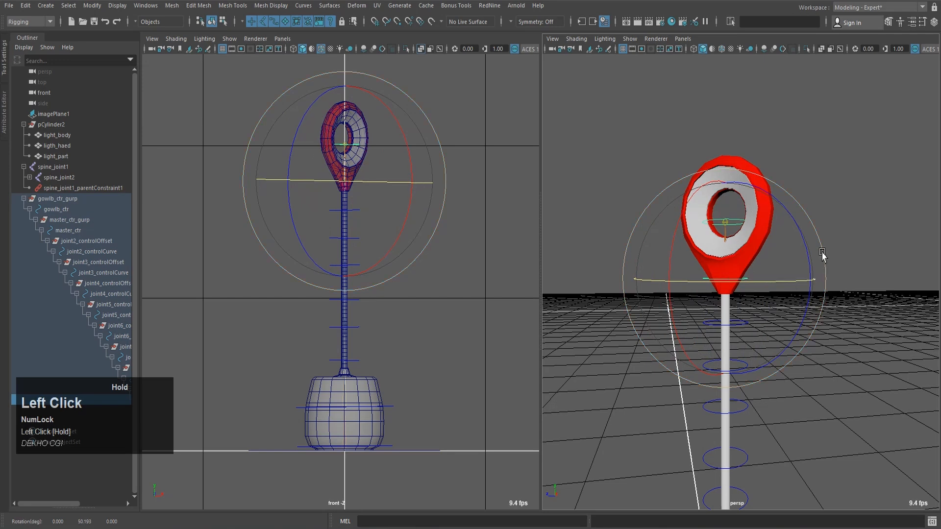
pyautogui.press('z')
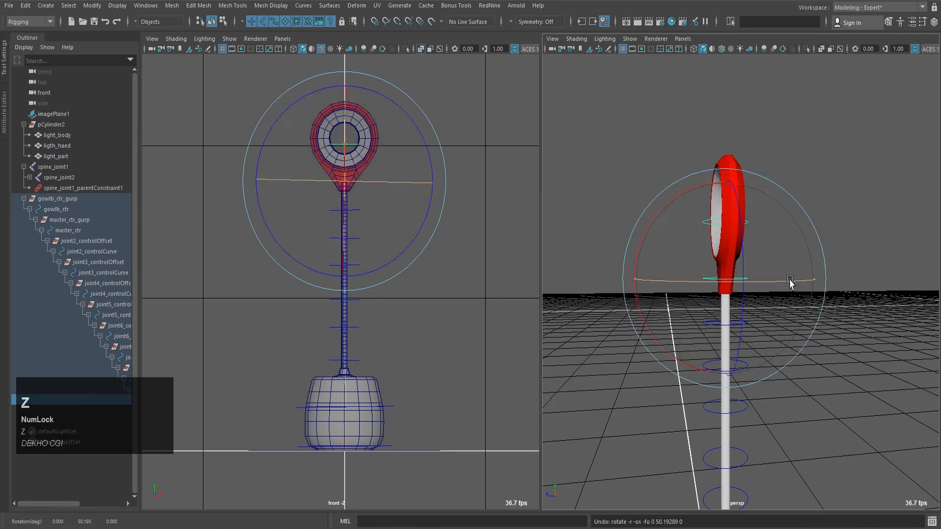
pyautogui.moveTo(810, 280); pyautogui.dragTo(825, 257)
pyautogui.press('z')
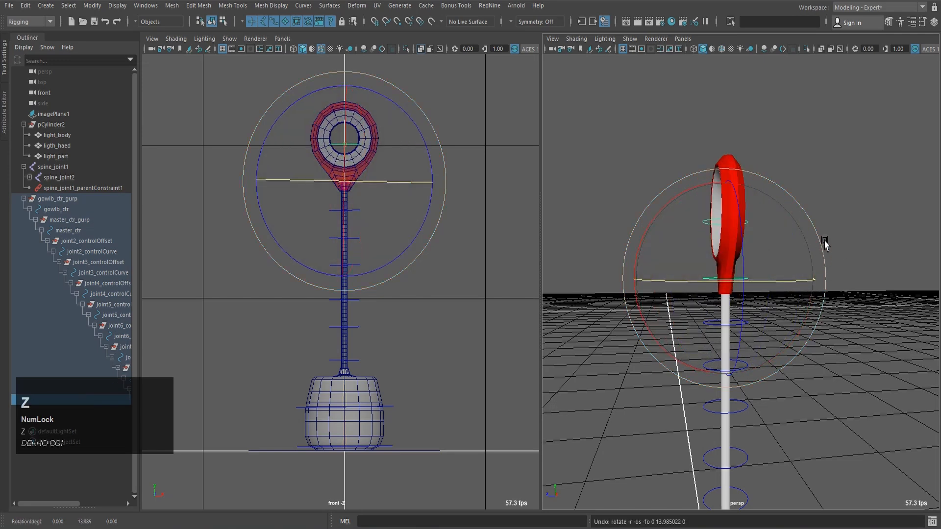
pyautogui.keyDown('alt'); pyautogui.moveTo(848, 234); pyautogui.dragTo(819, 238, button='middle'); pyautogui.keyUp('alt')
pyautogui.click(812, 192)
# Step: Select the topmost control in the lamp head's ring, inspect the head from another angle and undo the selection
pyautogui.click(720, 225)
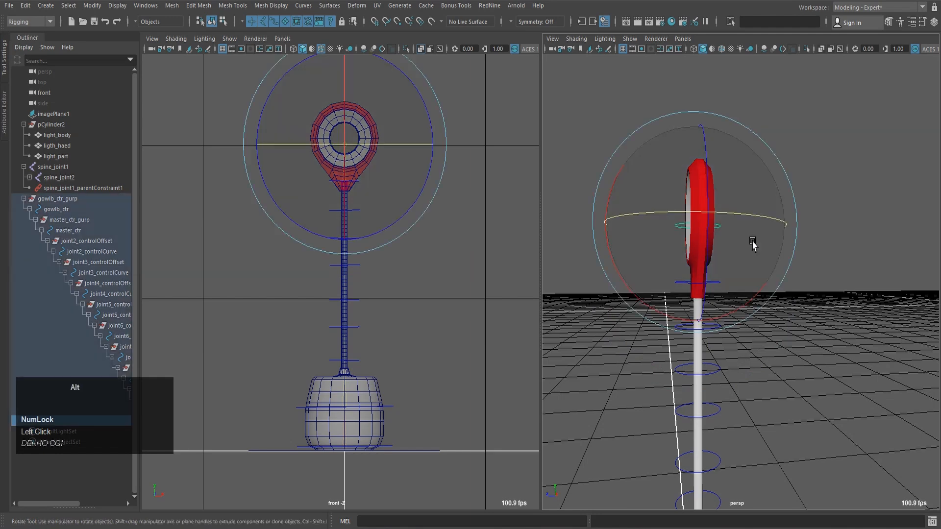
pyautogui.keyDown('alt'); pyautogui.moveTo(752, 241); pyautogui.dragTo(686, 254); pyautogui.keyUp('alt')
pyautogui.press('z')
pyautogui.press('z')
pyautogui.press('z')
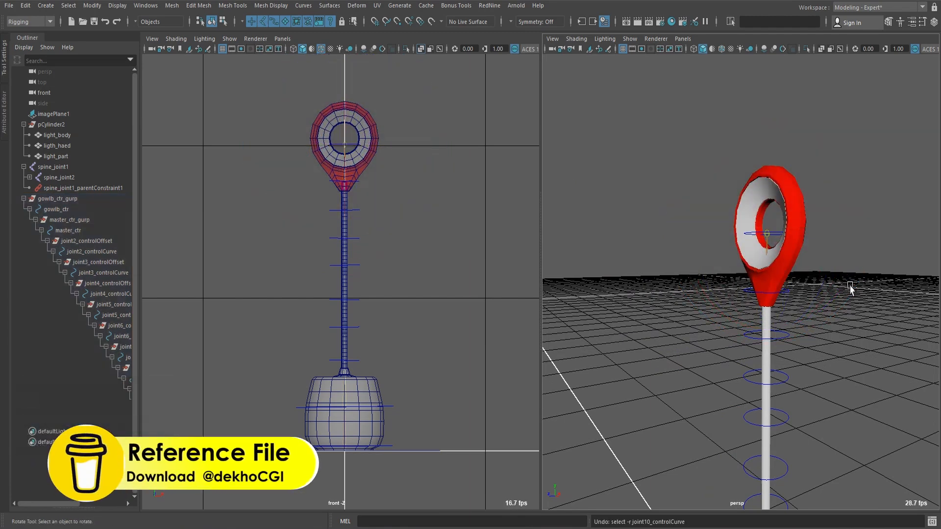
# Step: Test-rotate the control at the neck just above the lamp body sideways and undo the rotation
pyautogui.scroll(-5, 777, 304)
pyautogui.keyDown('alt'); pyautogui.moveTo(777, 304); pyautogui.dragTo(784, 254, button='middle'); pyautogui.keyUp('alt')
pyautogui.scroll(5, 735, 282)
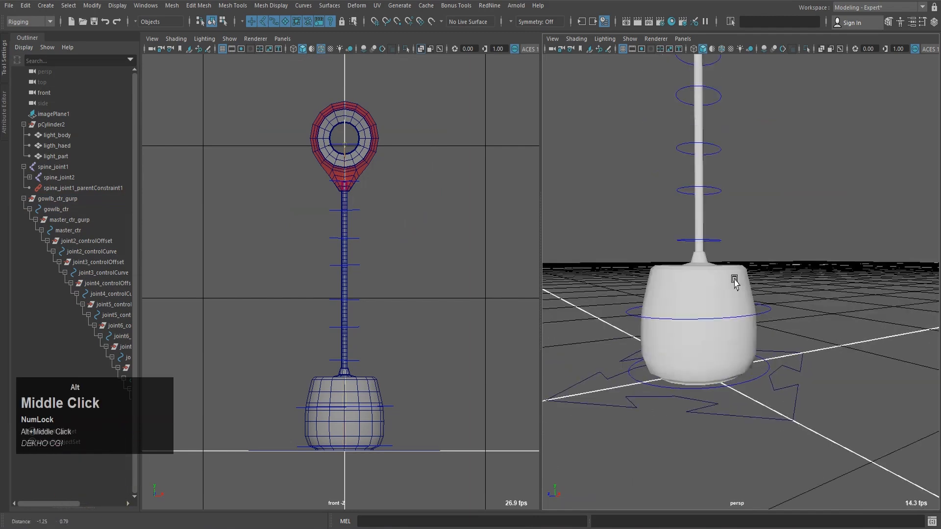
pyautogui.keyDown('alt'); pyautogui.moveTo(717, 256); pyautogui.dragTo(734, 279, button='middle'); pyautogui.keyUp('alt')
pyautogui.click(728, 264)
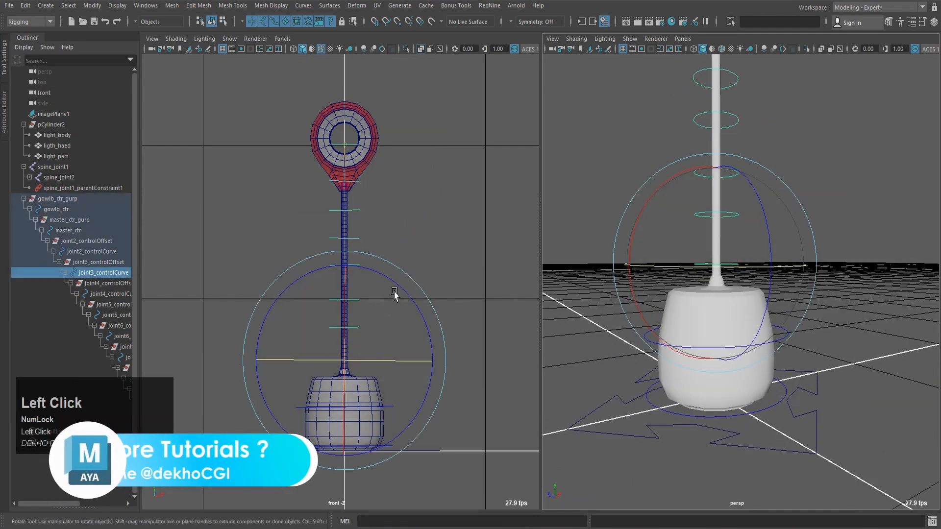
pyautogui.moveTo(394, 293); pyautogui.dragTo(384, 318)
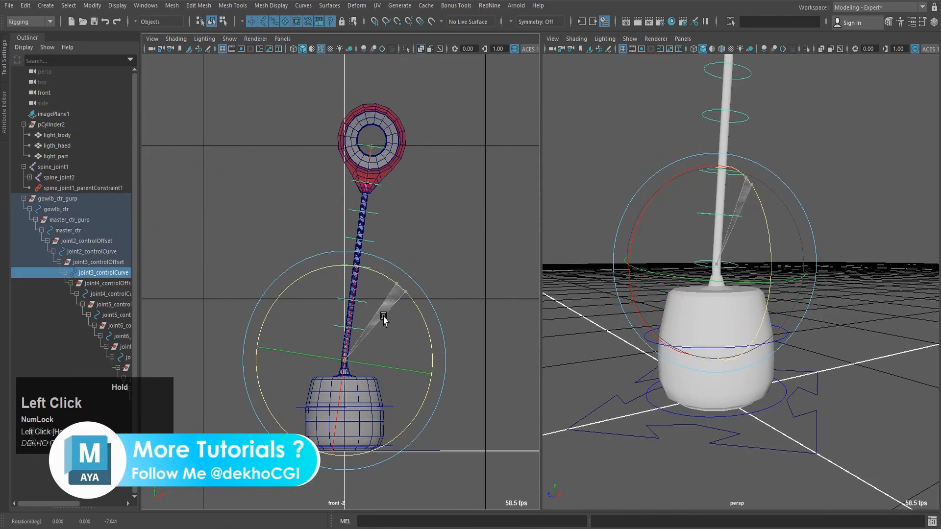
pyautogui.press('z')
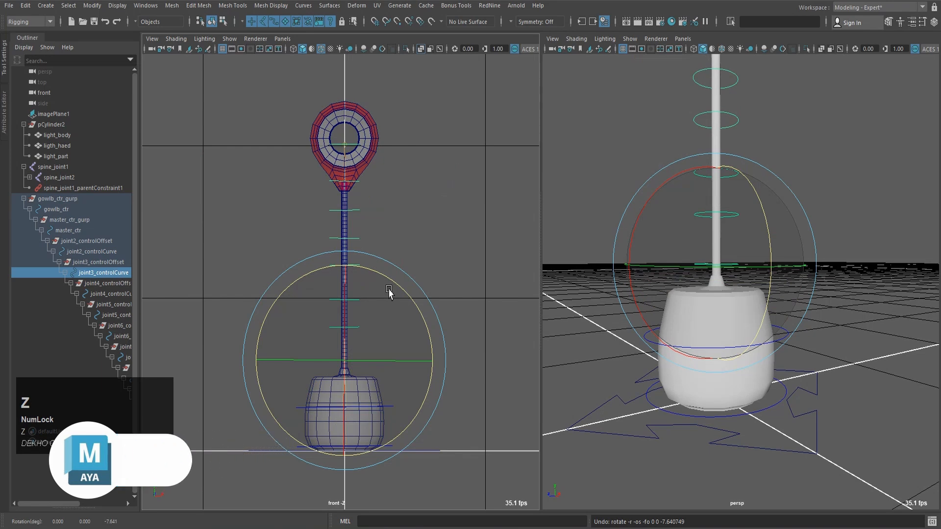